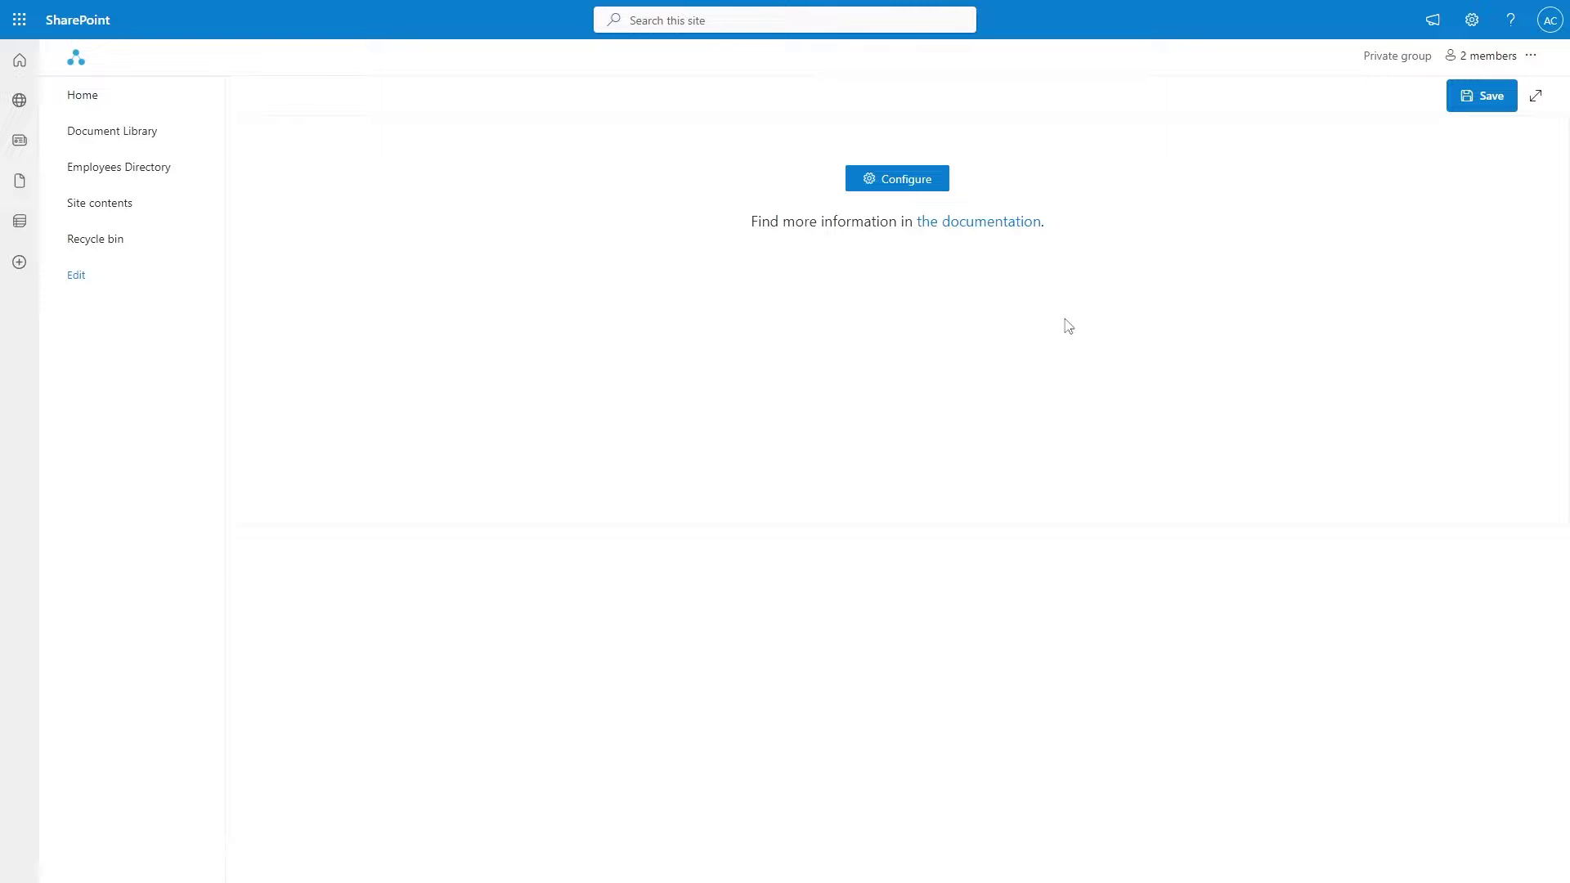
Create a new 'Employees' SharePoint list filled with demo data as the chart's source.
click(896, 179)
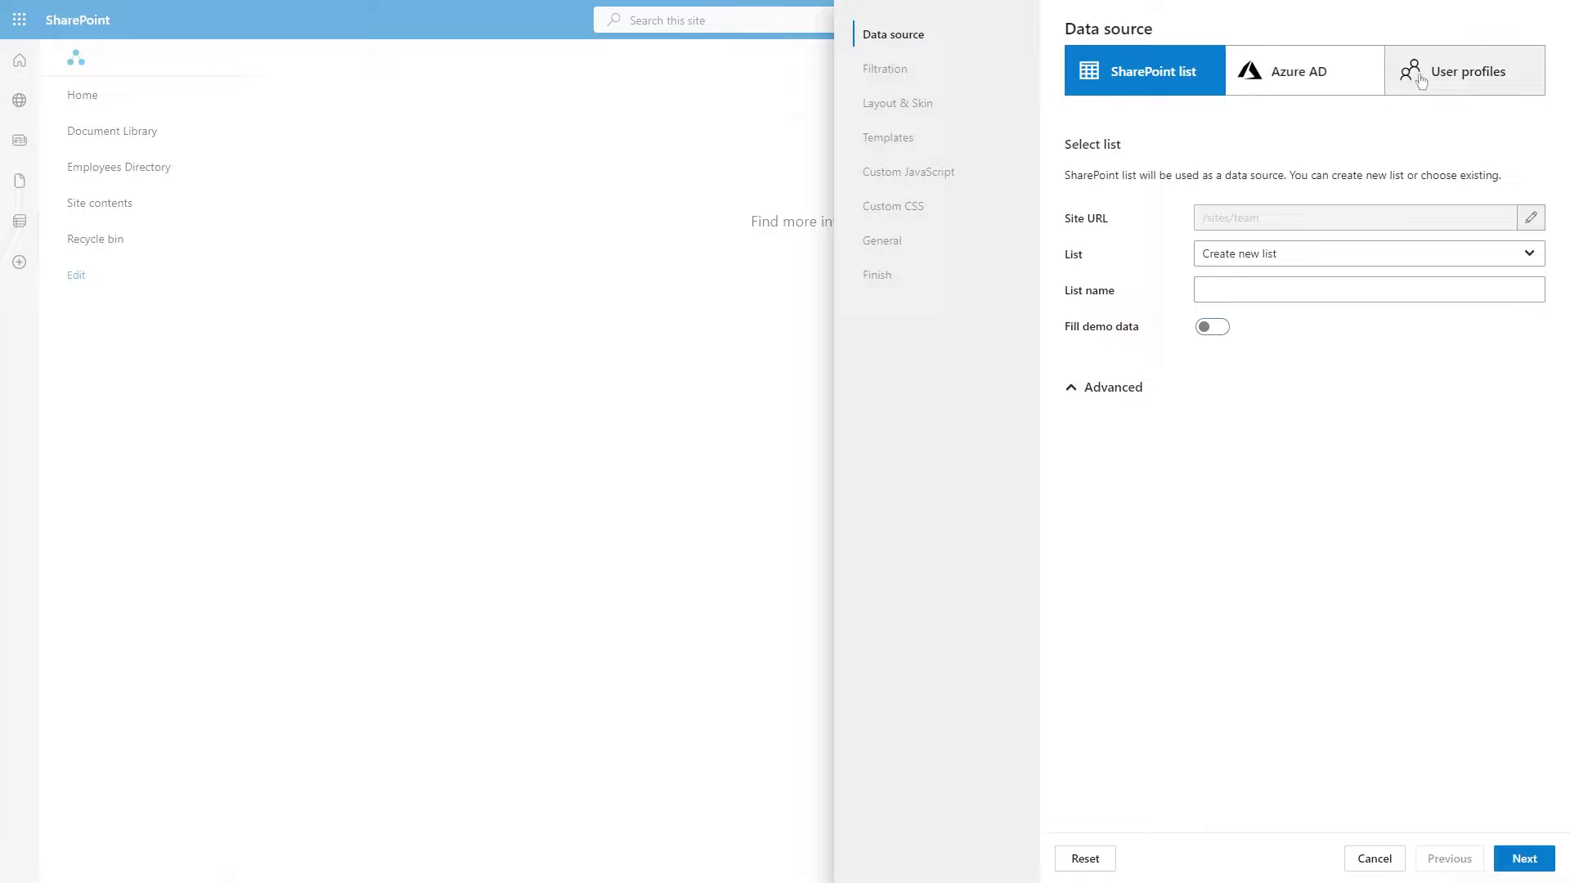
click(1286, 290)
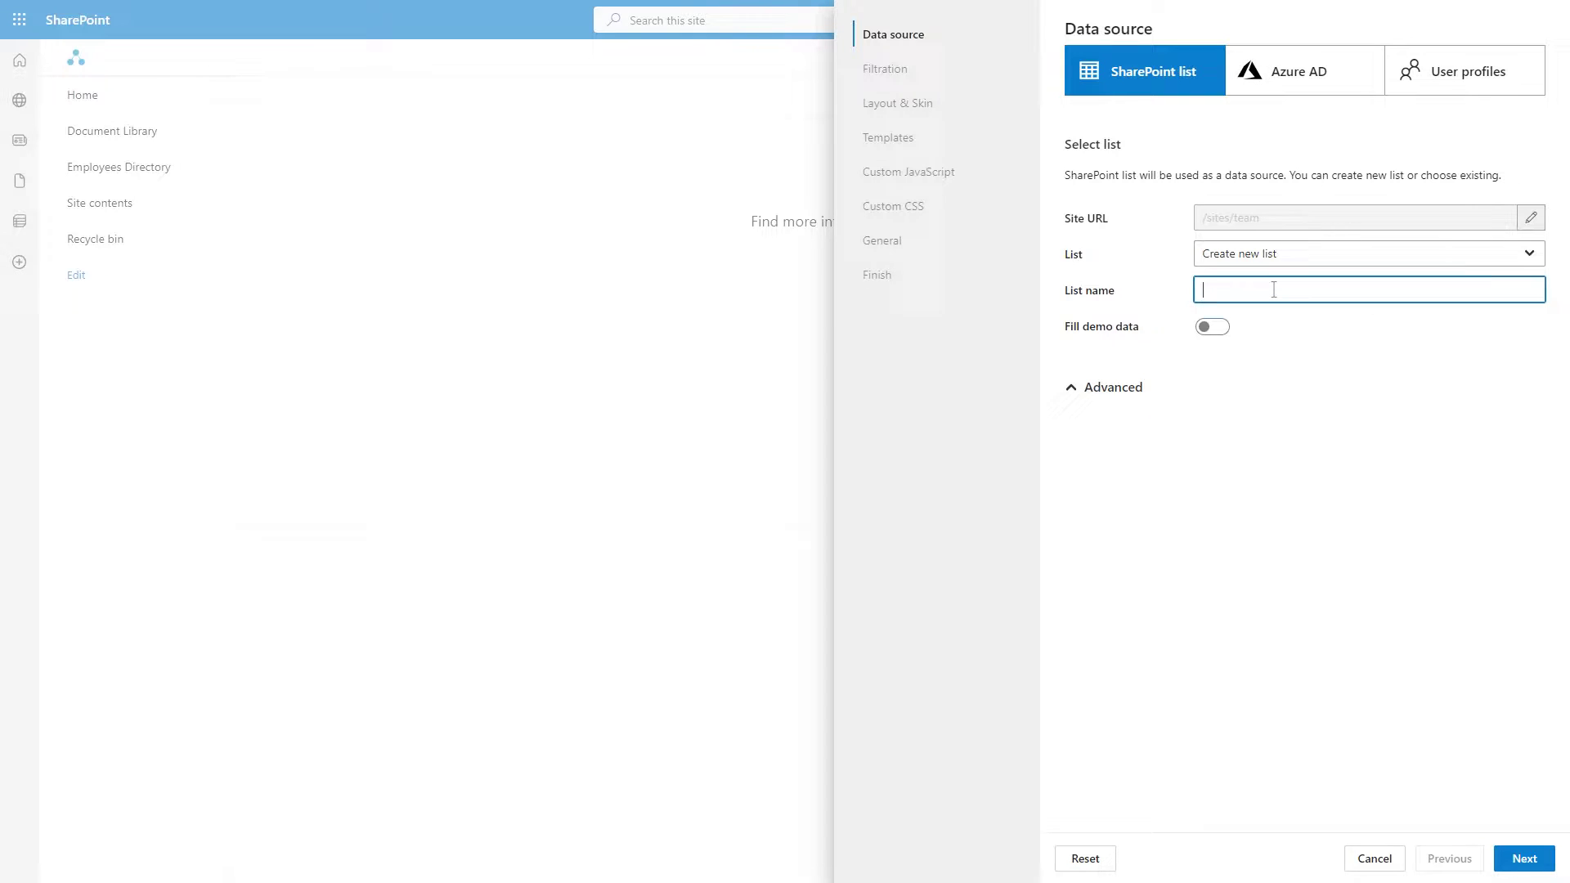
text(Employees)
click(1211, 330)
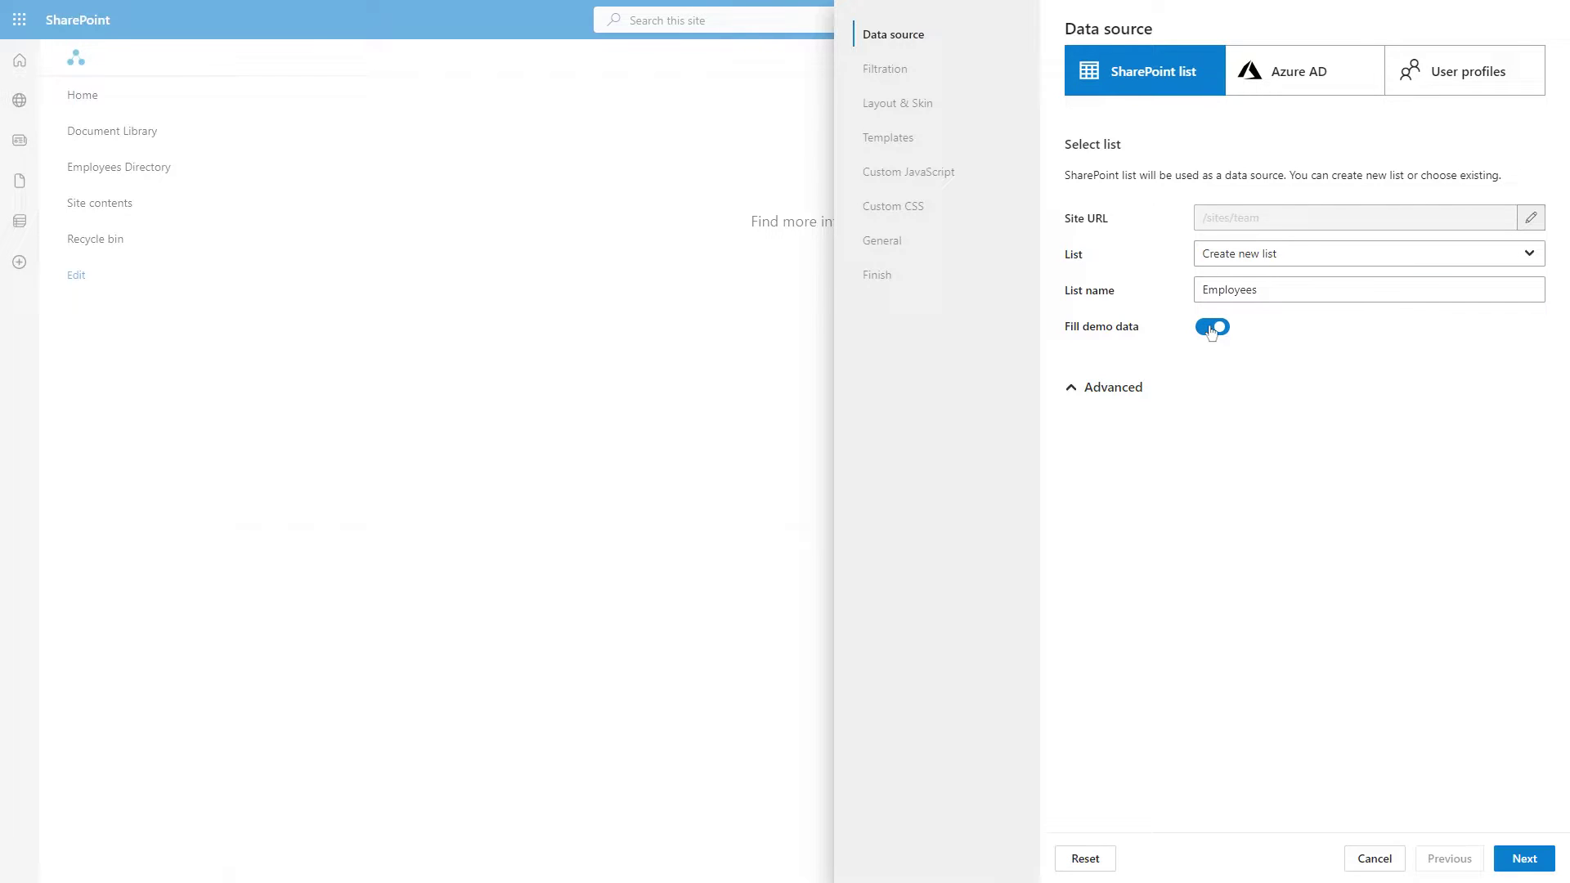
click(1523, 859)
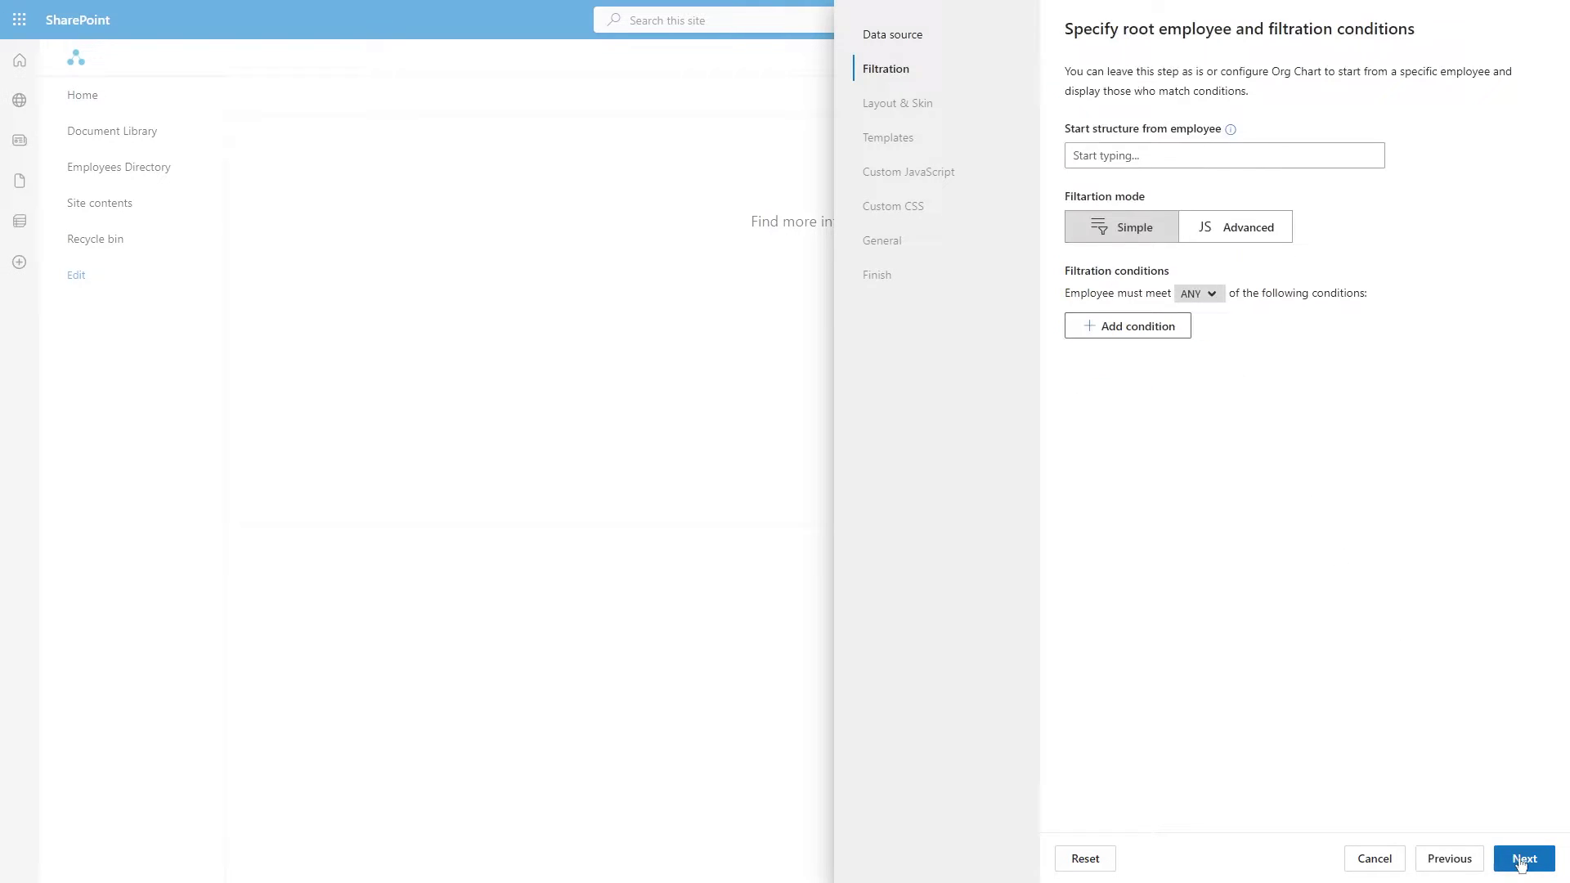
click(1524, 859)
click(1524, 858)
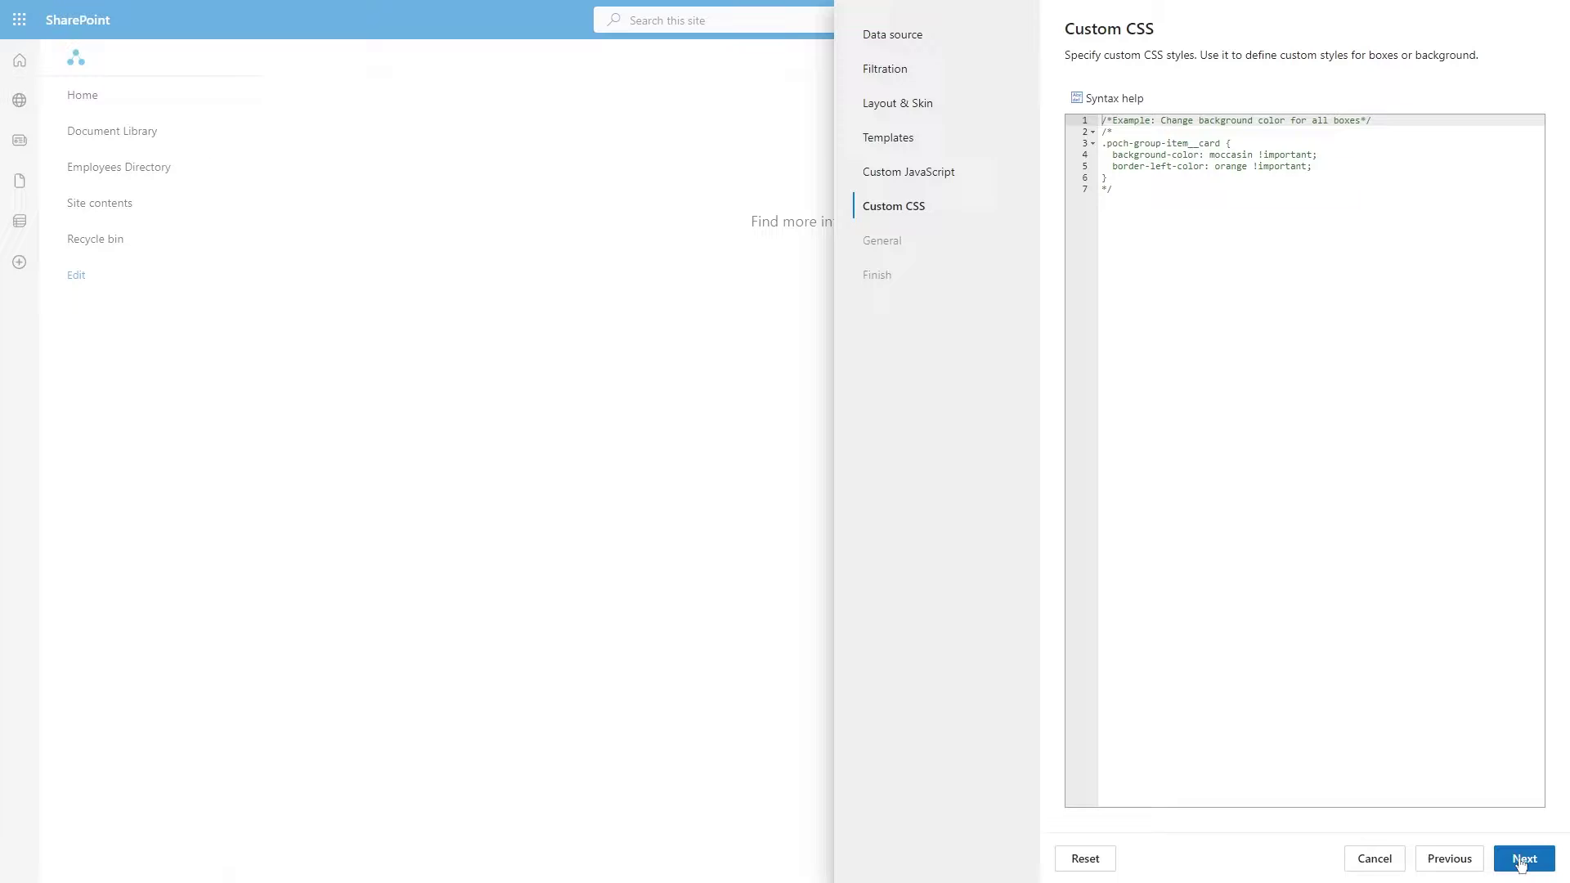
click(1524, 858)
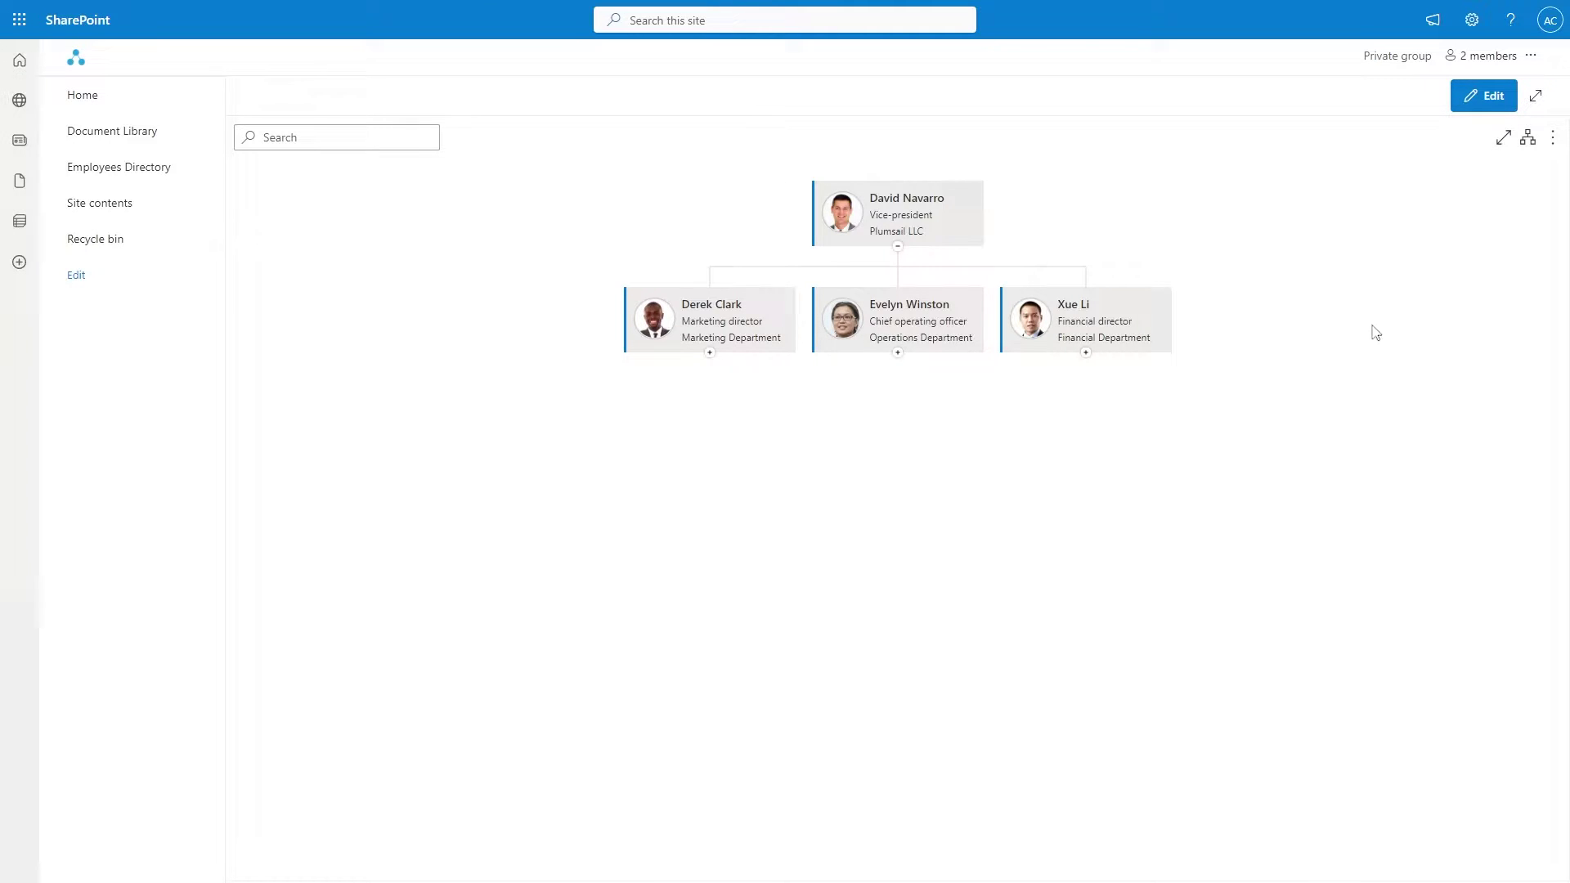
Reopen the org chart configuration wizard in edit mode and finish it unchanged.
click(1484, 95)
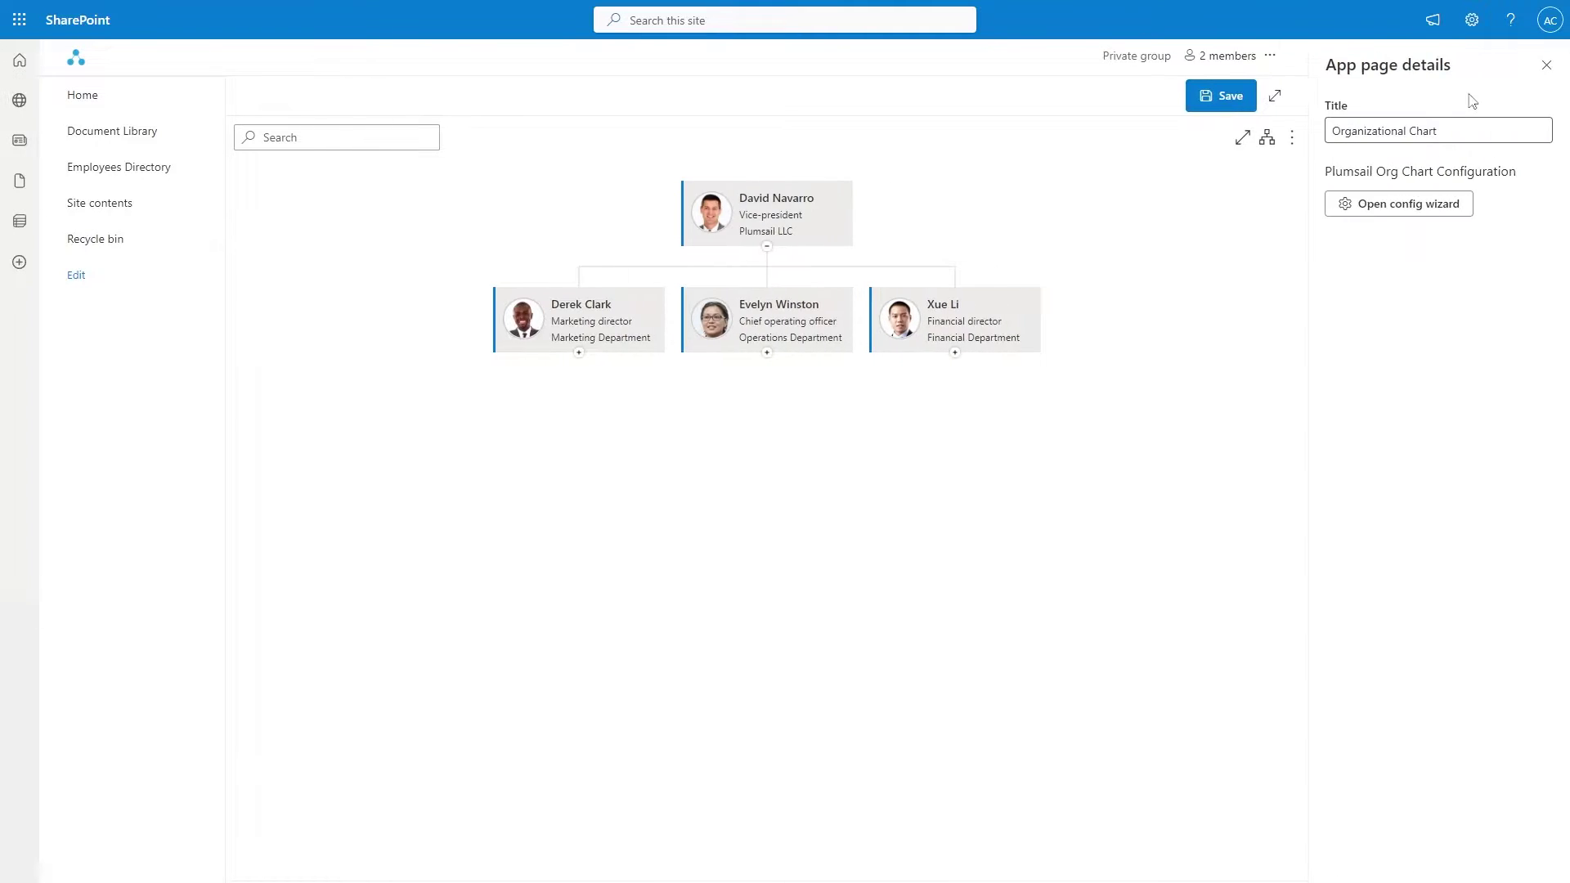
click(1381, 204)
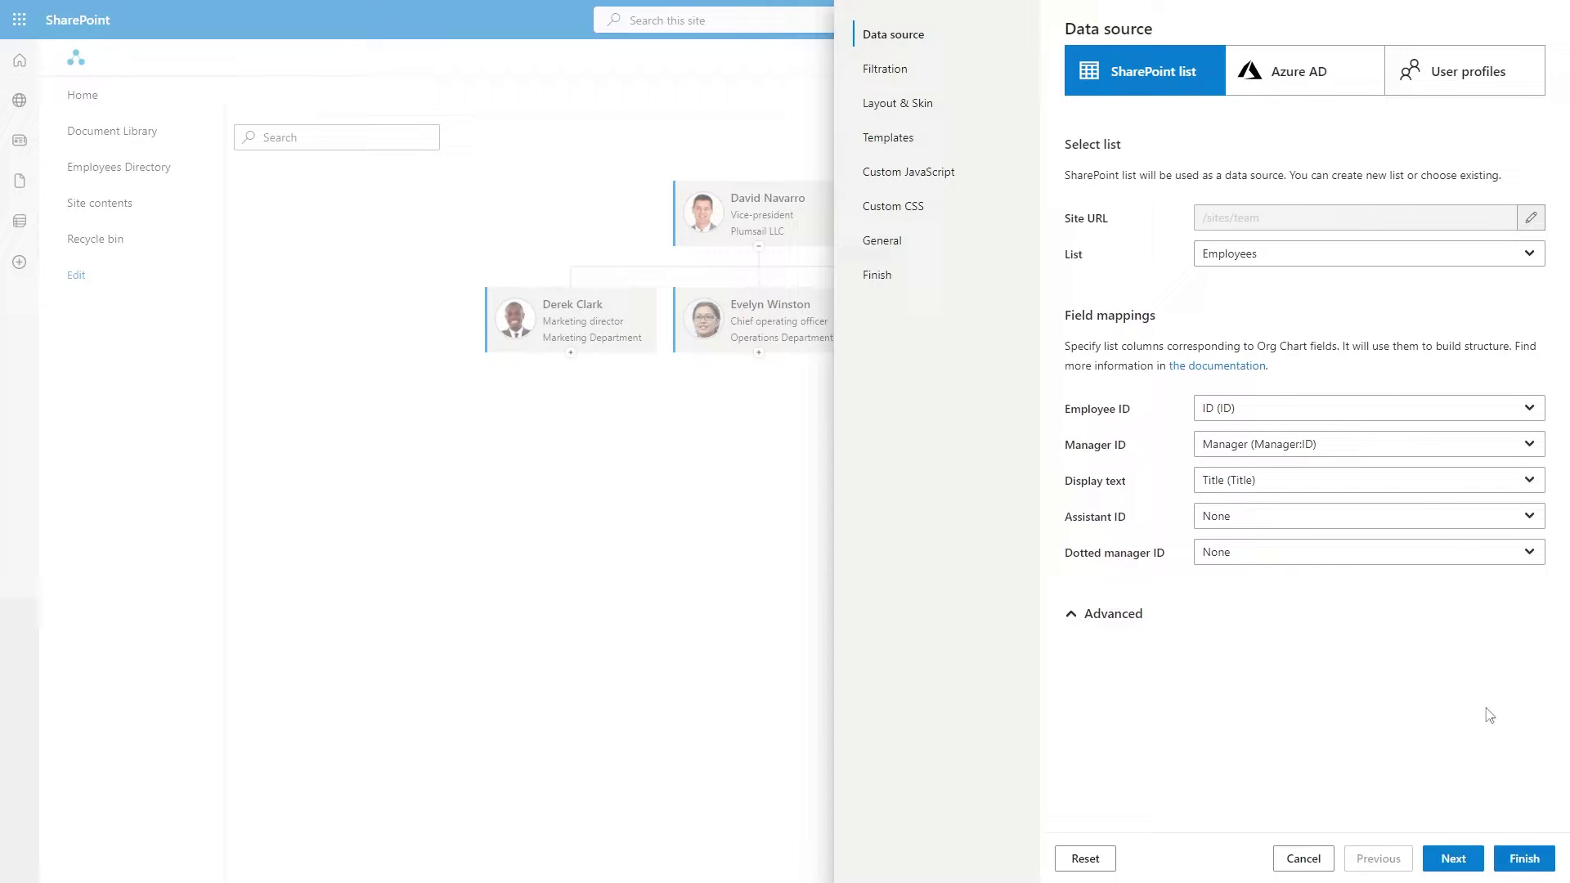
click(1524, 857)
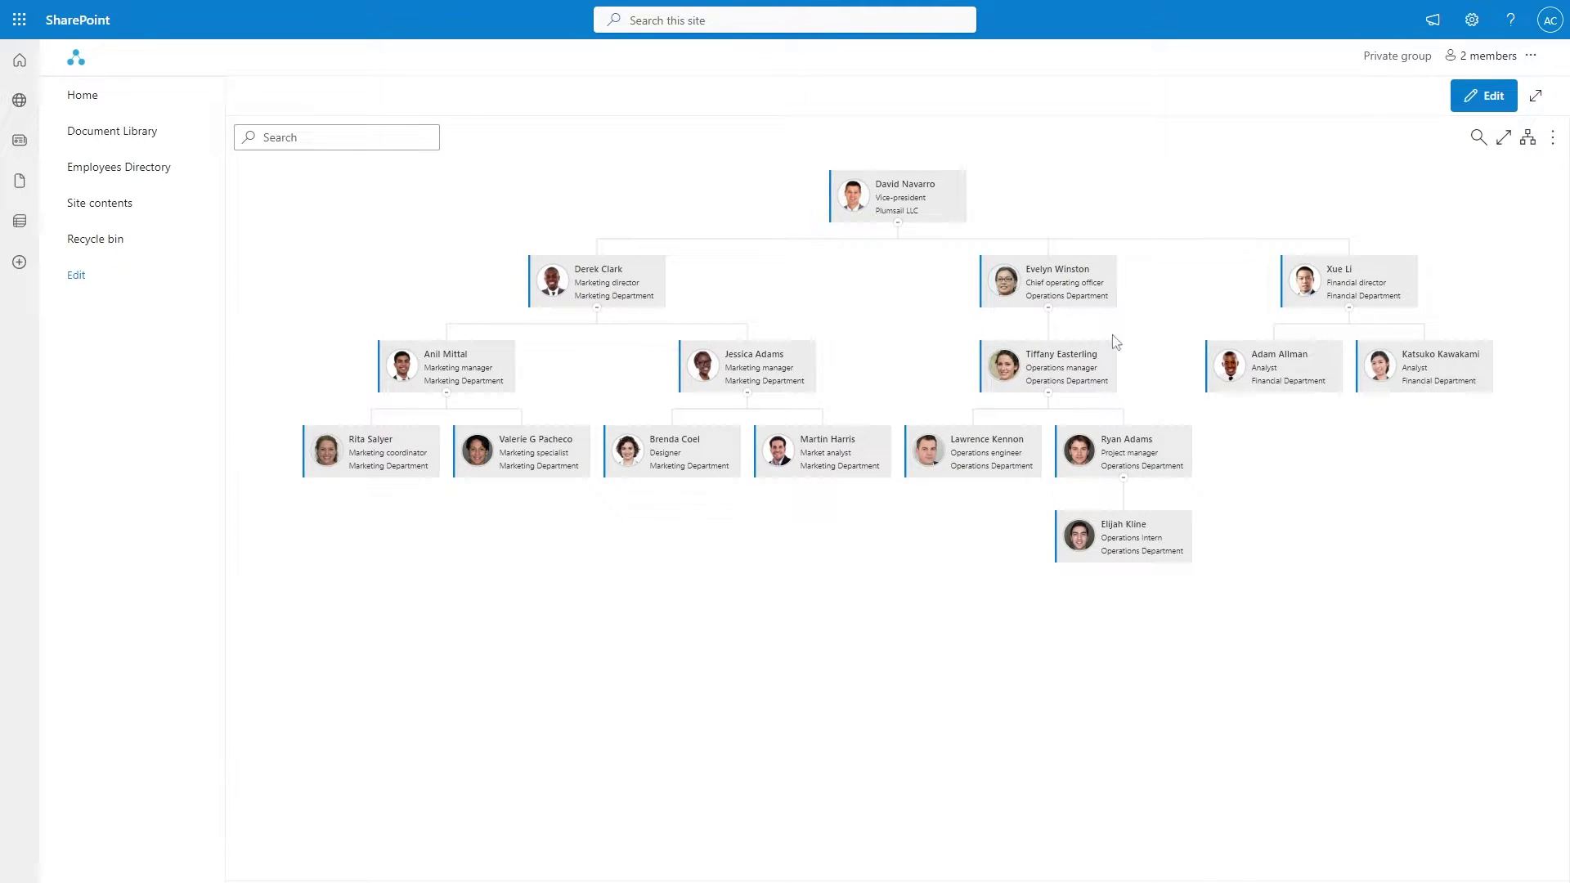
click(1527, 137)
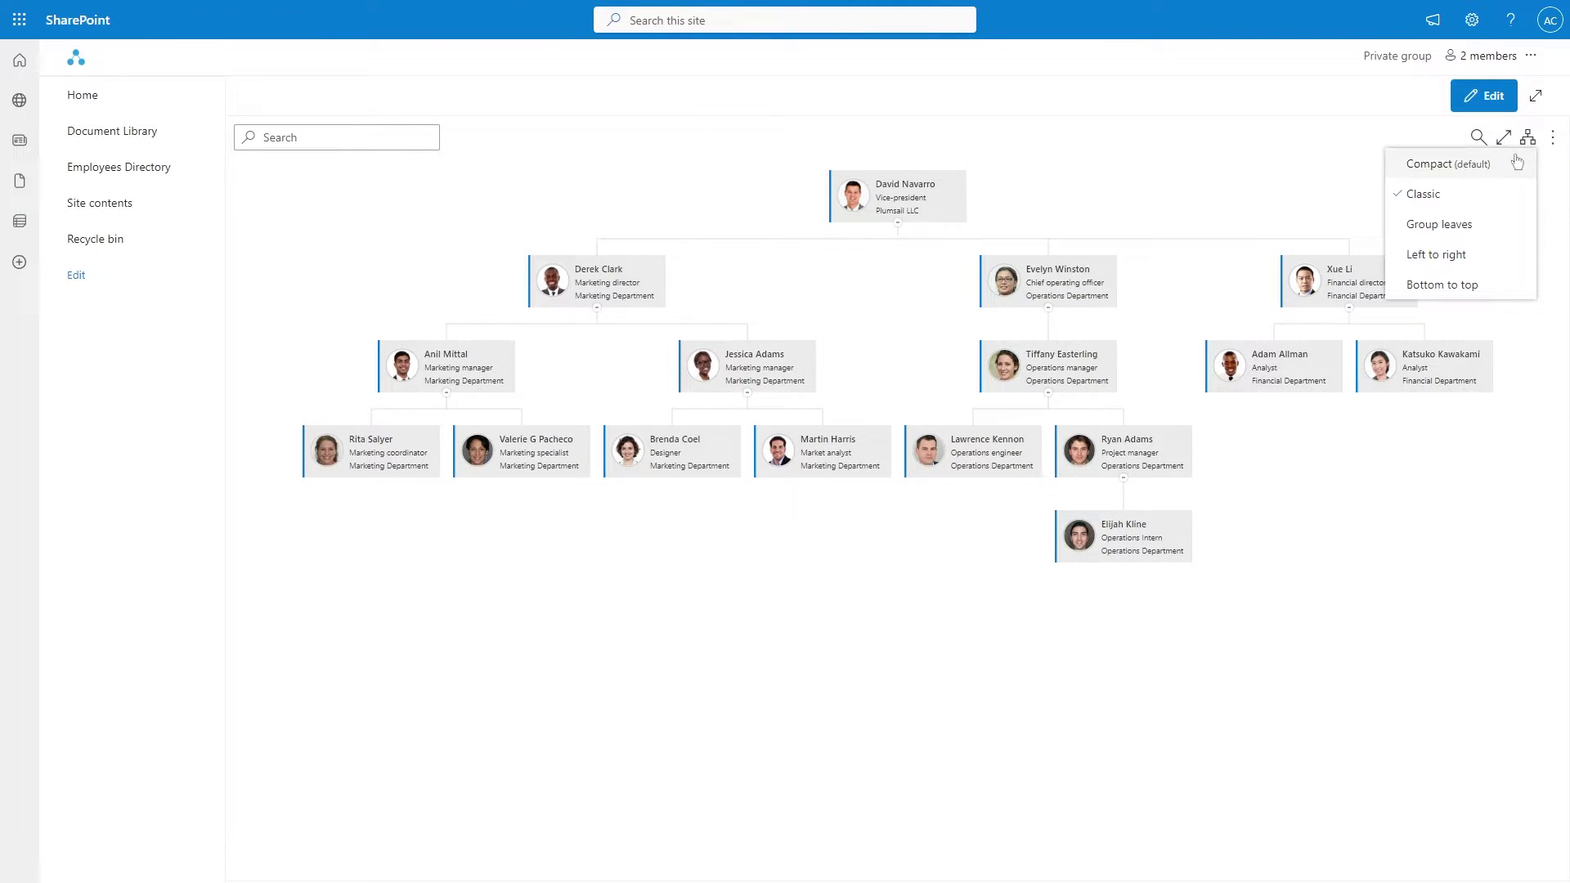
click(1447, 164)
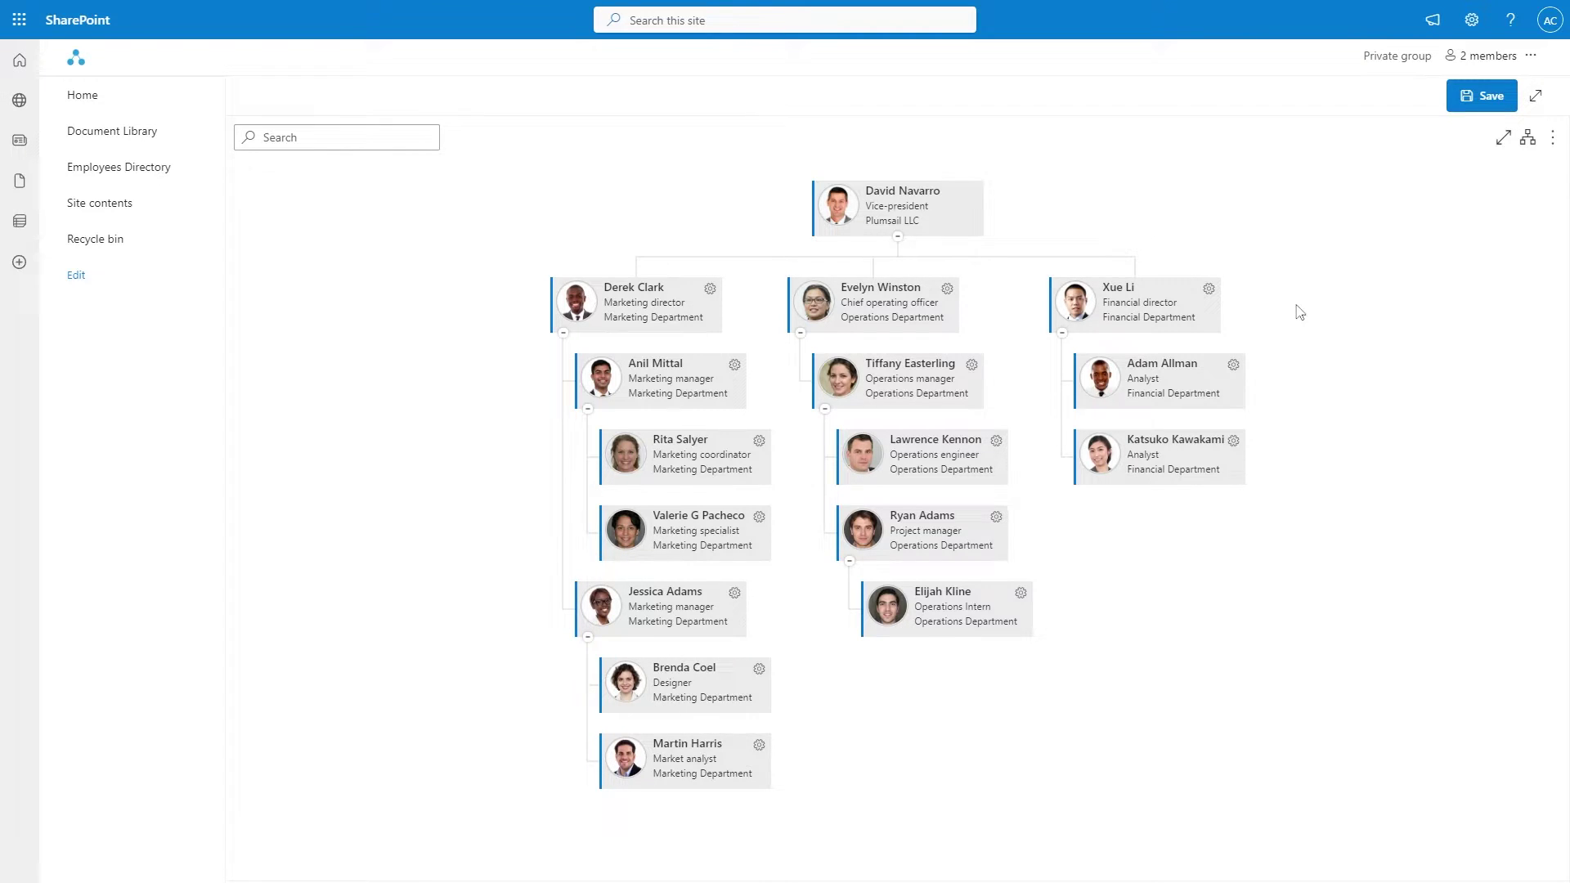
click(1208, 288)
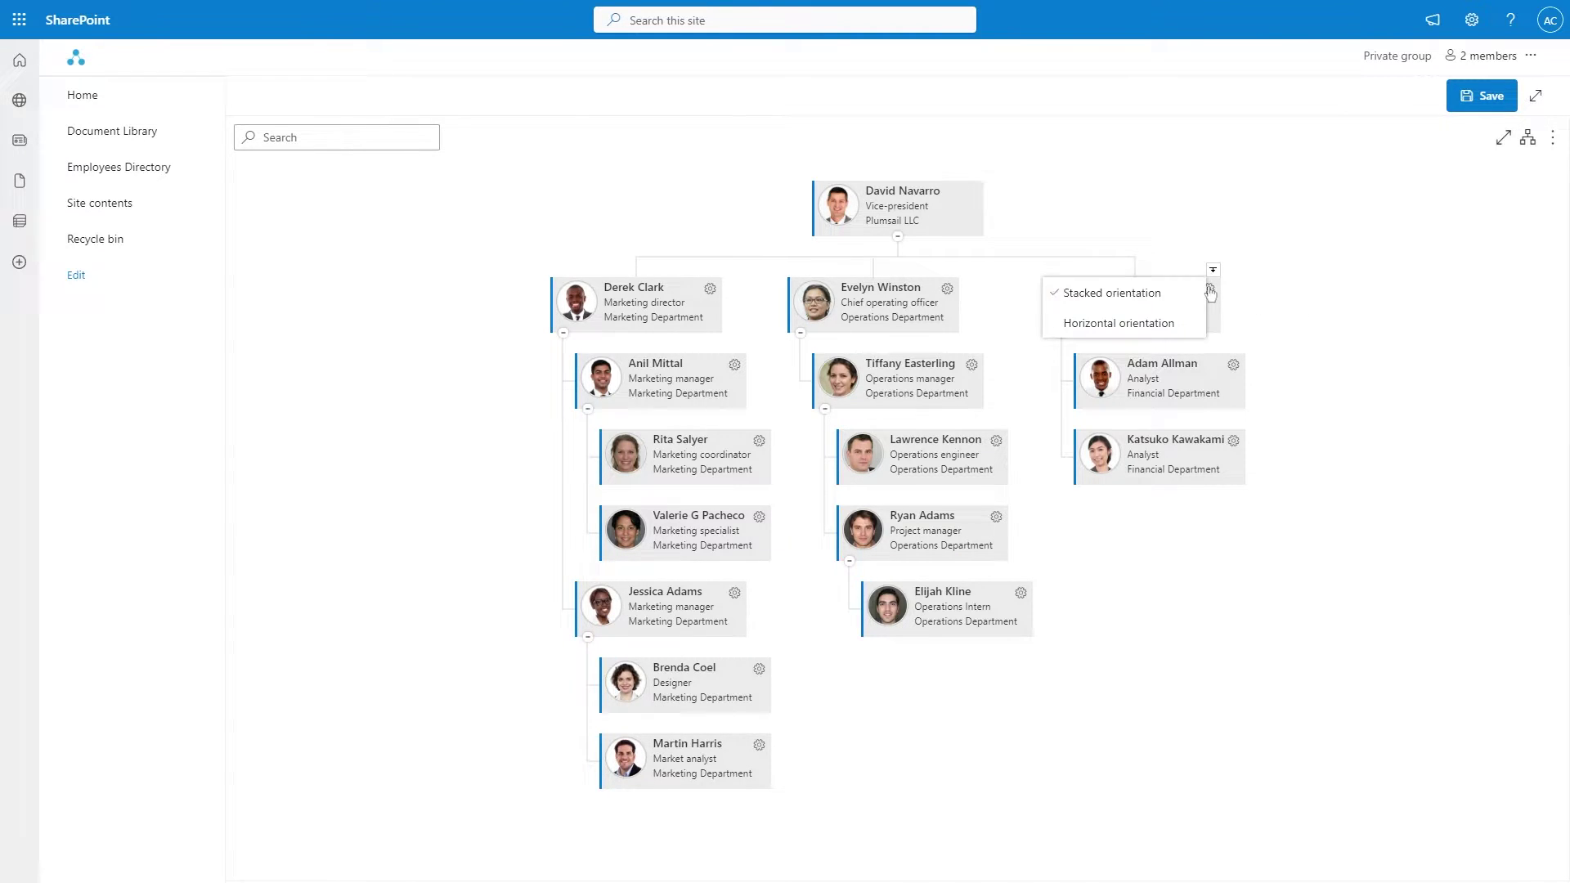
click(1118, 322)
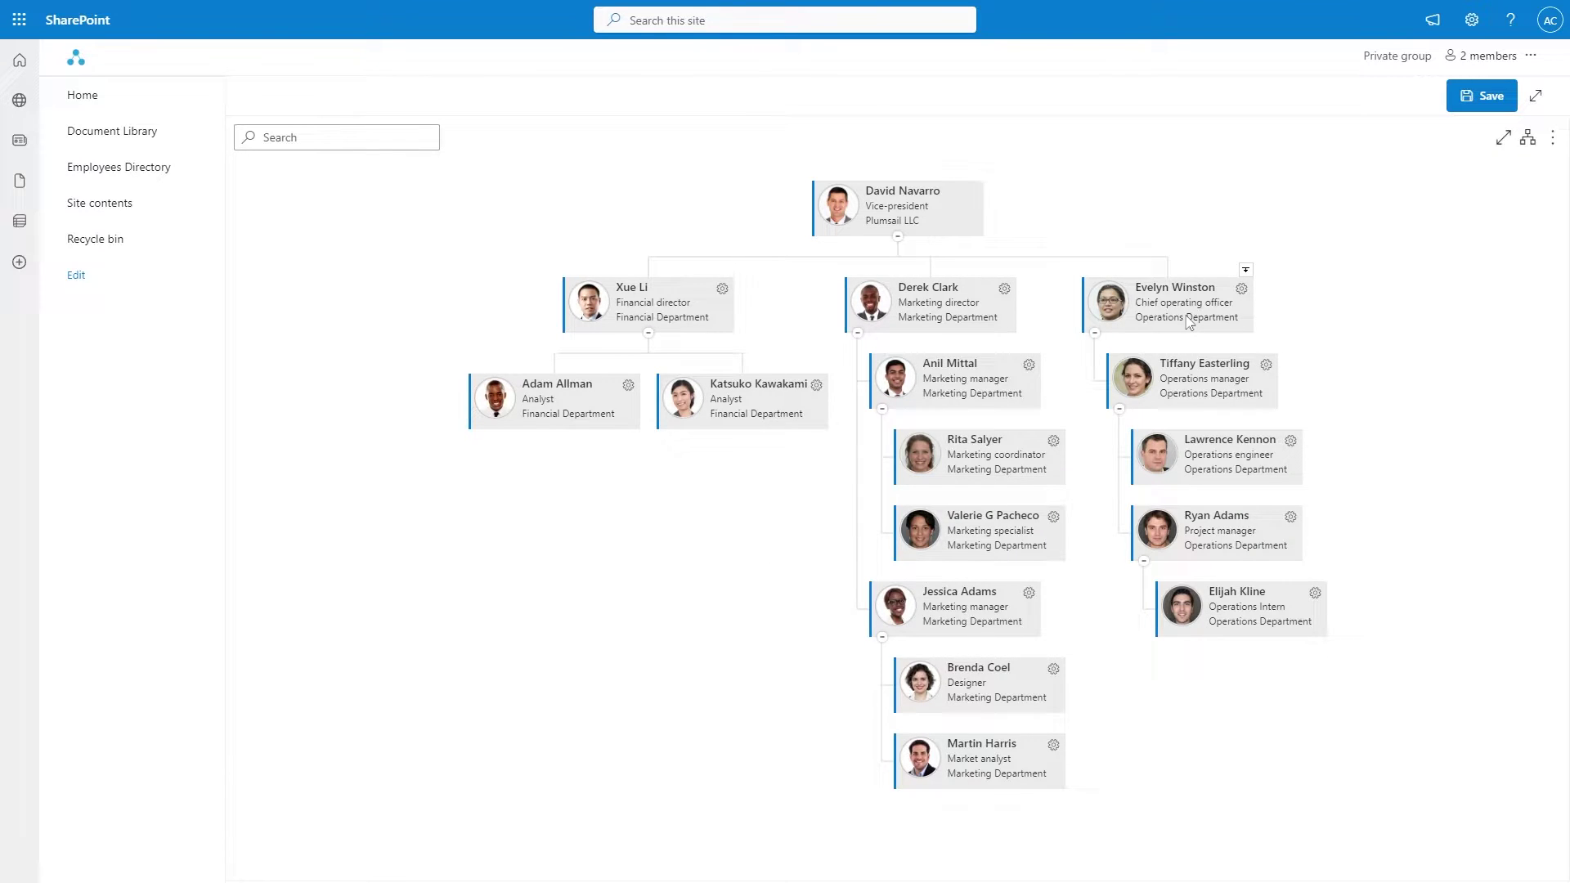
click(1241, 288)
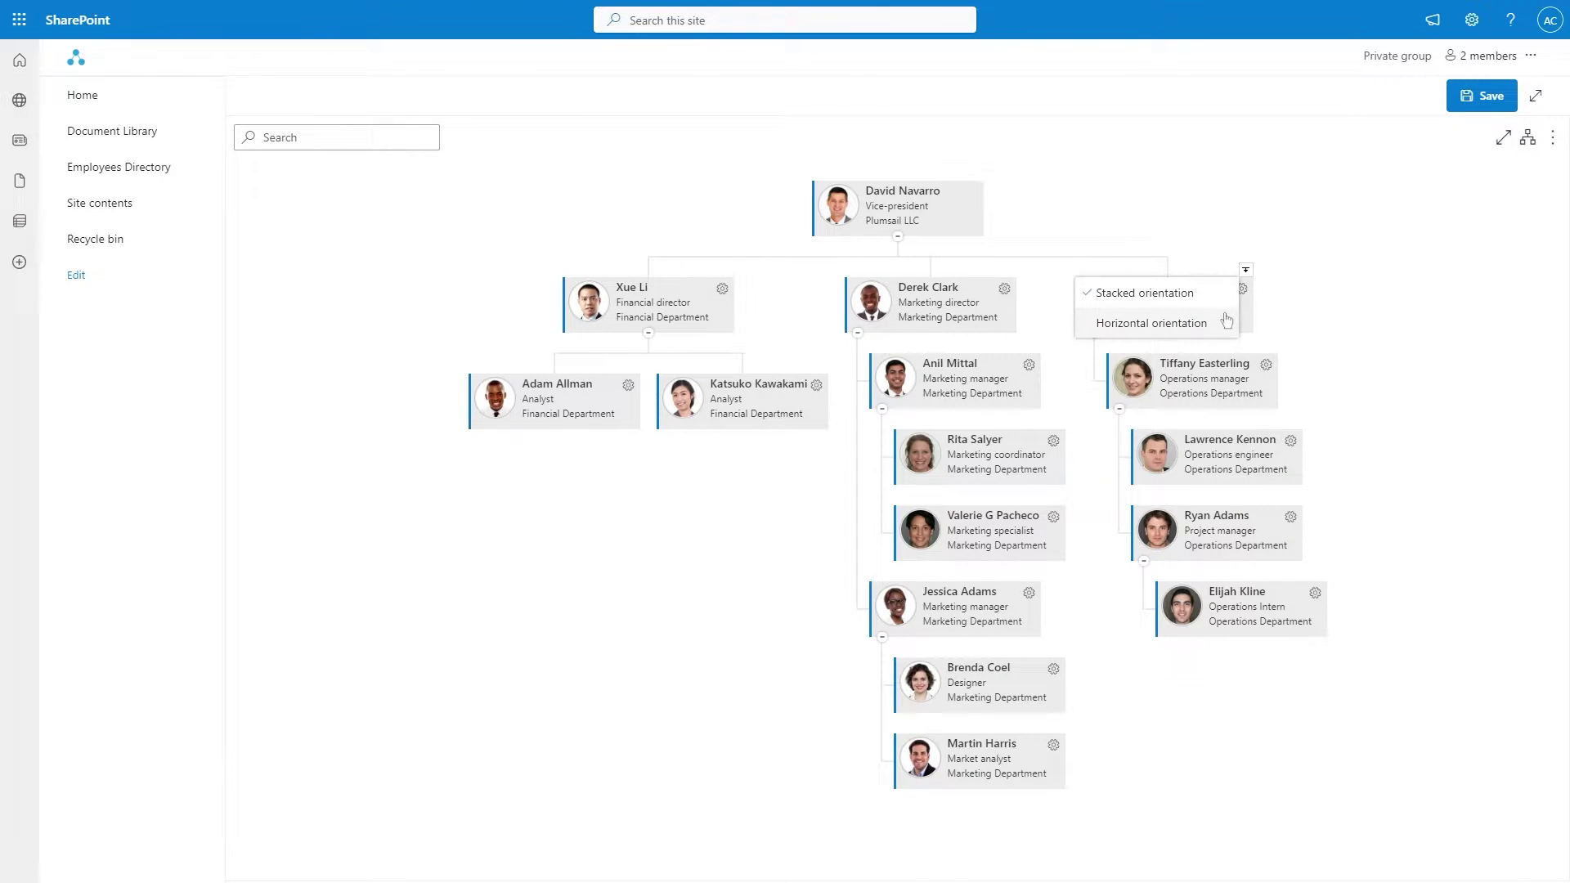
click(1226, 322)
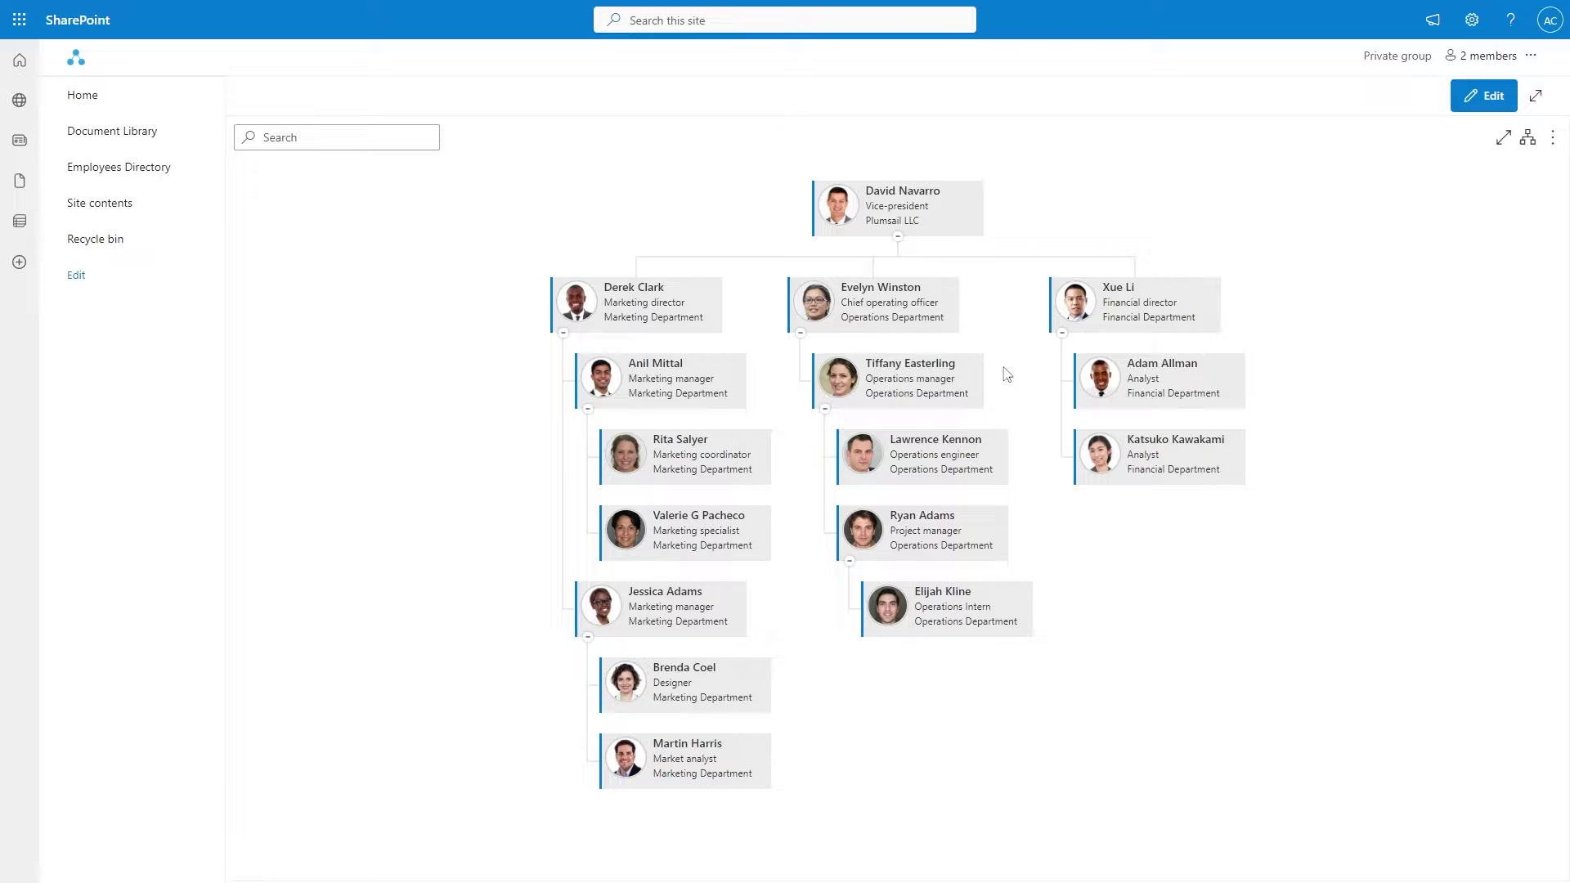
scroll(1006, 373, up, 3)
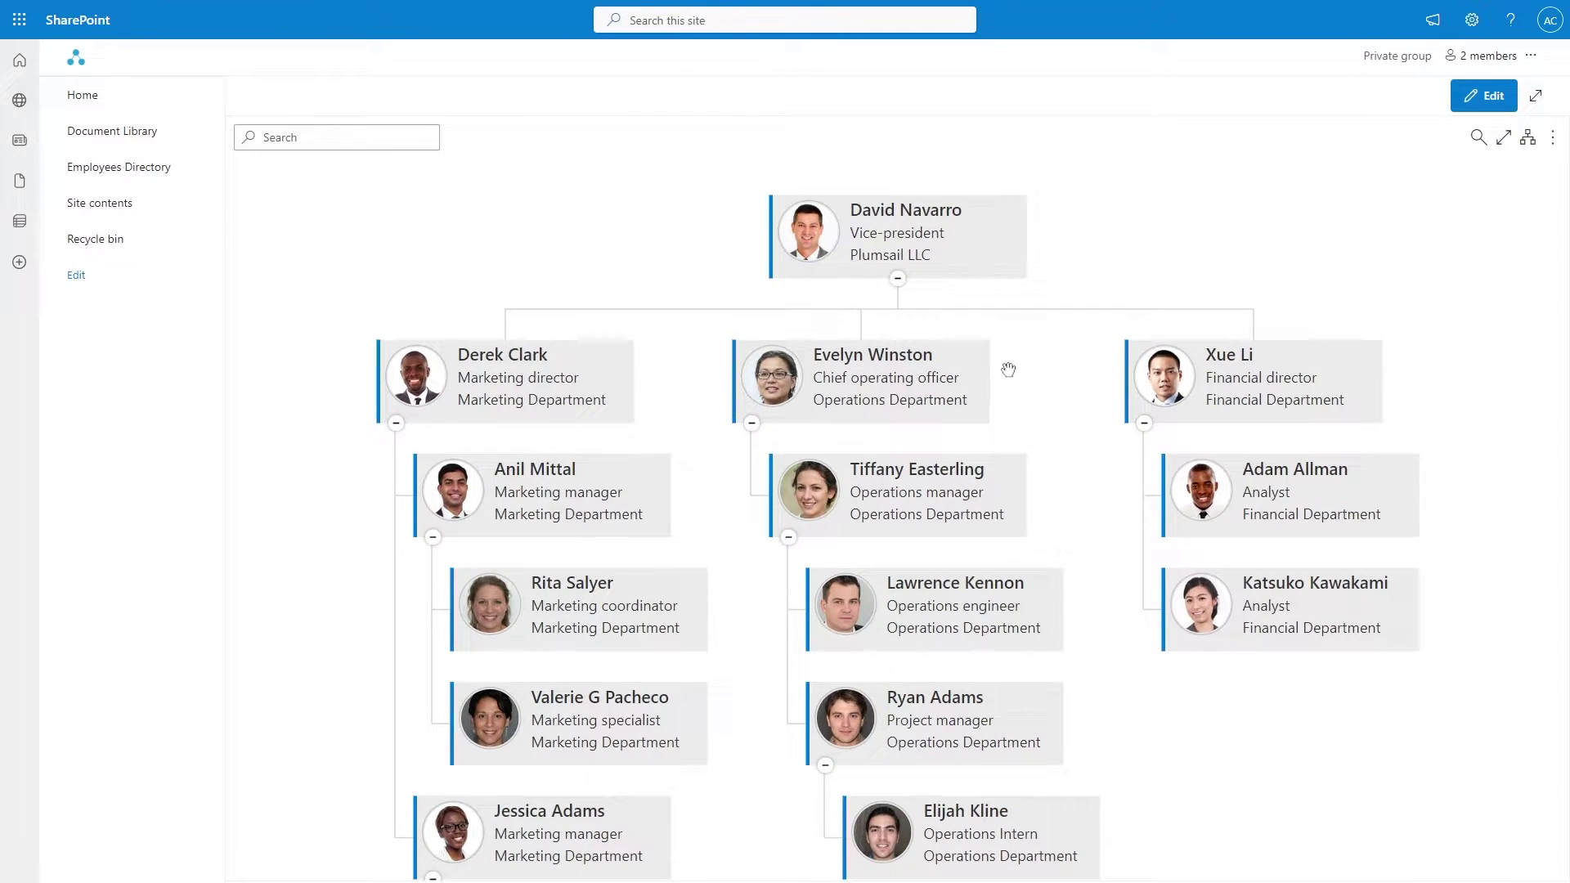
Pan down the chart, show it full screen, and fit the whole hierarchy into view.
drag(1008, 373, 1008, 147)
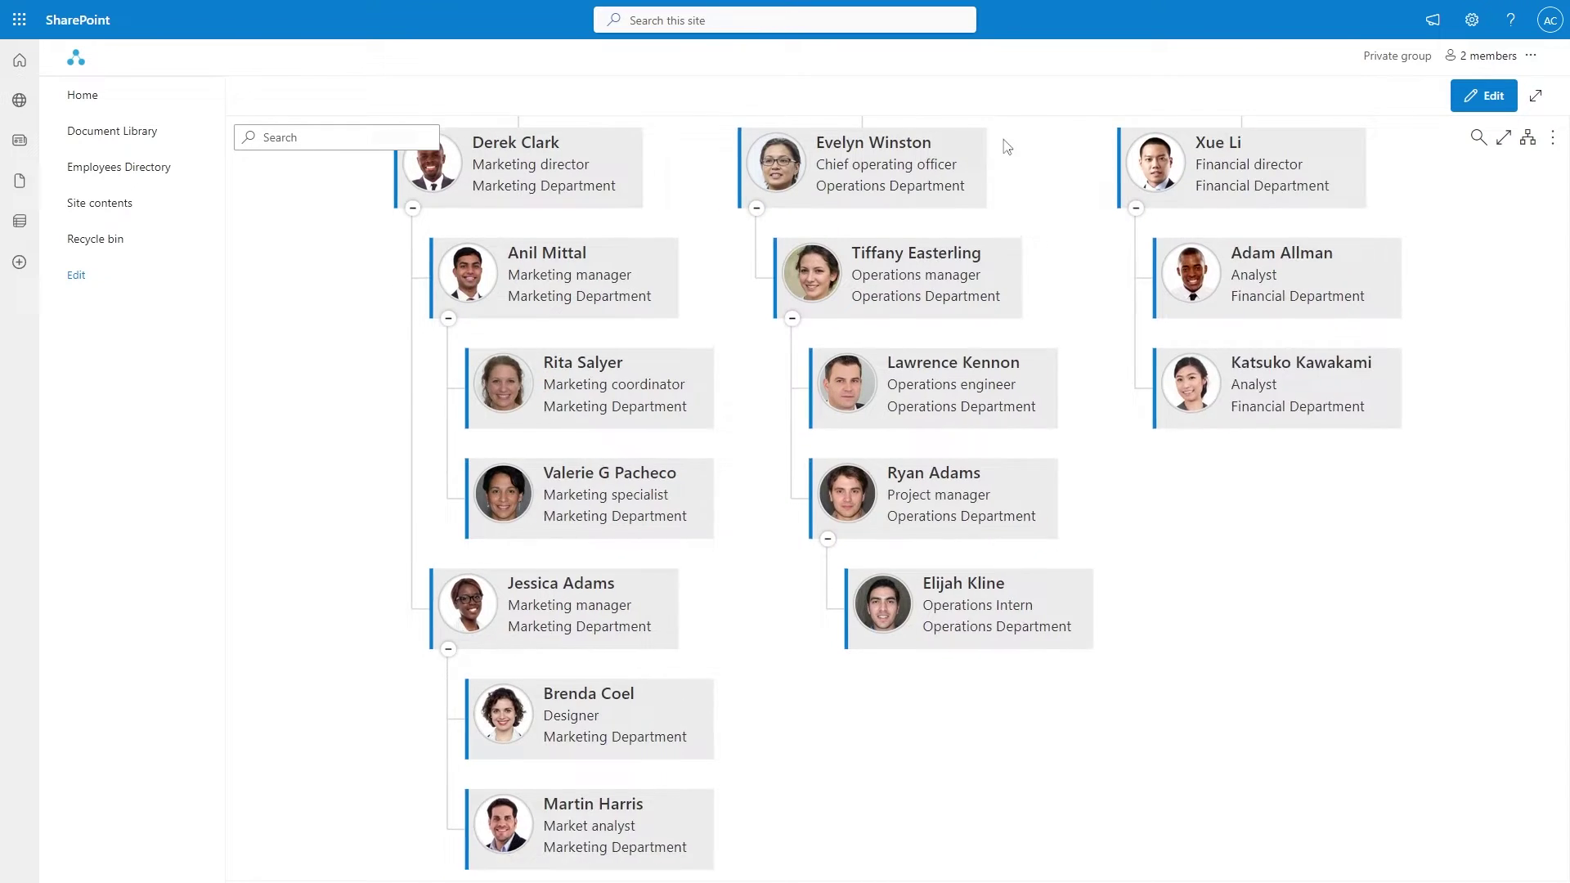
scroll(1003, 138, down, 2)
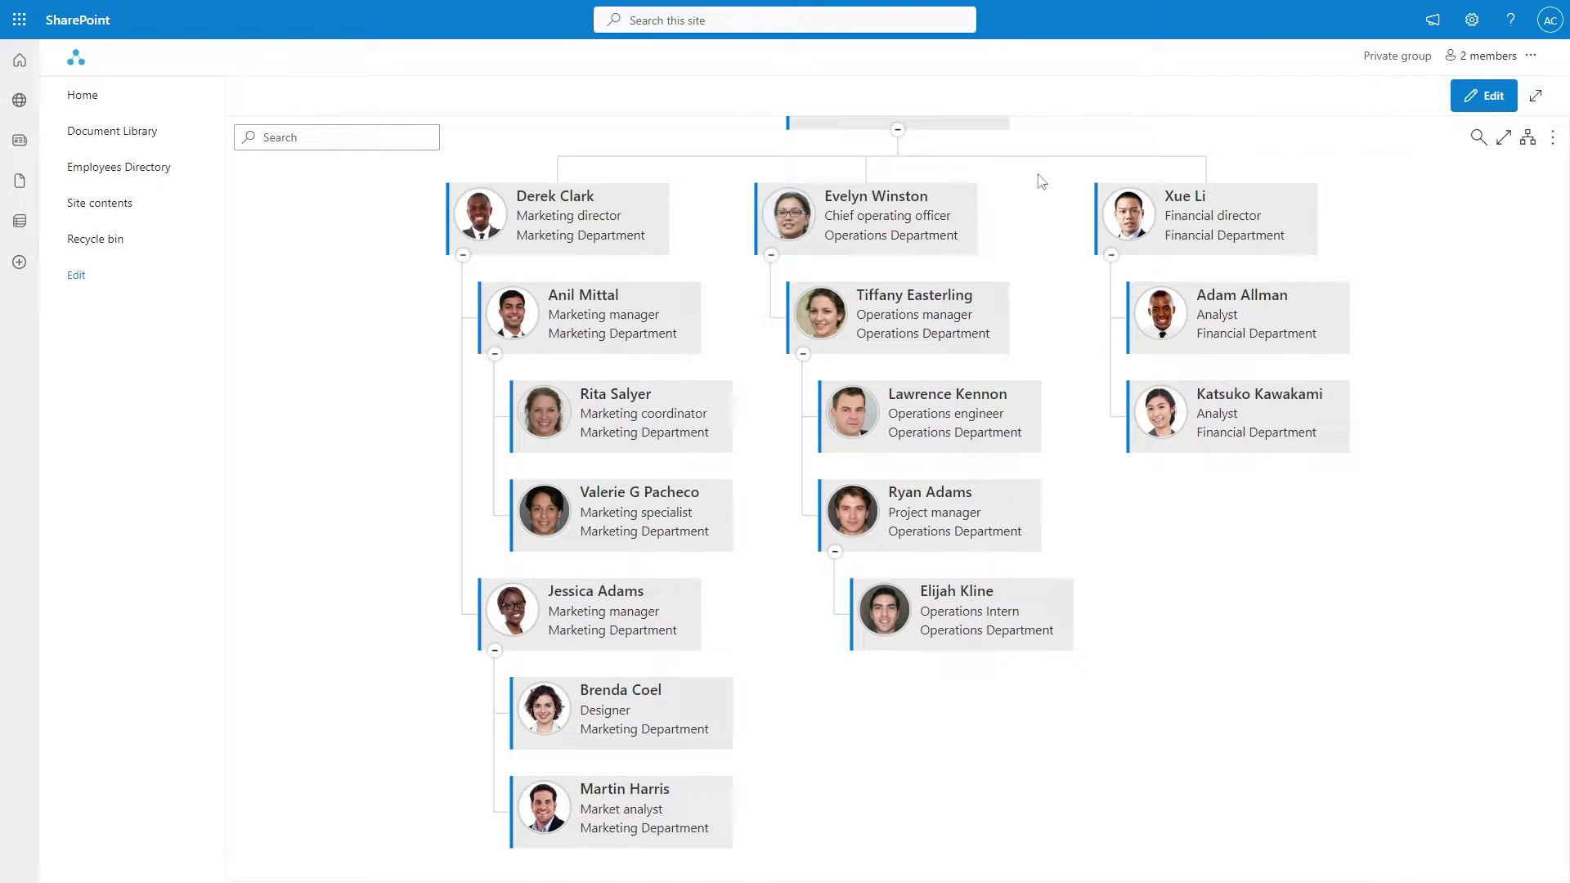
click(1504, 137)
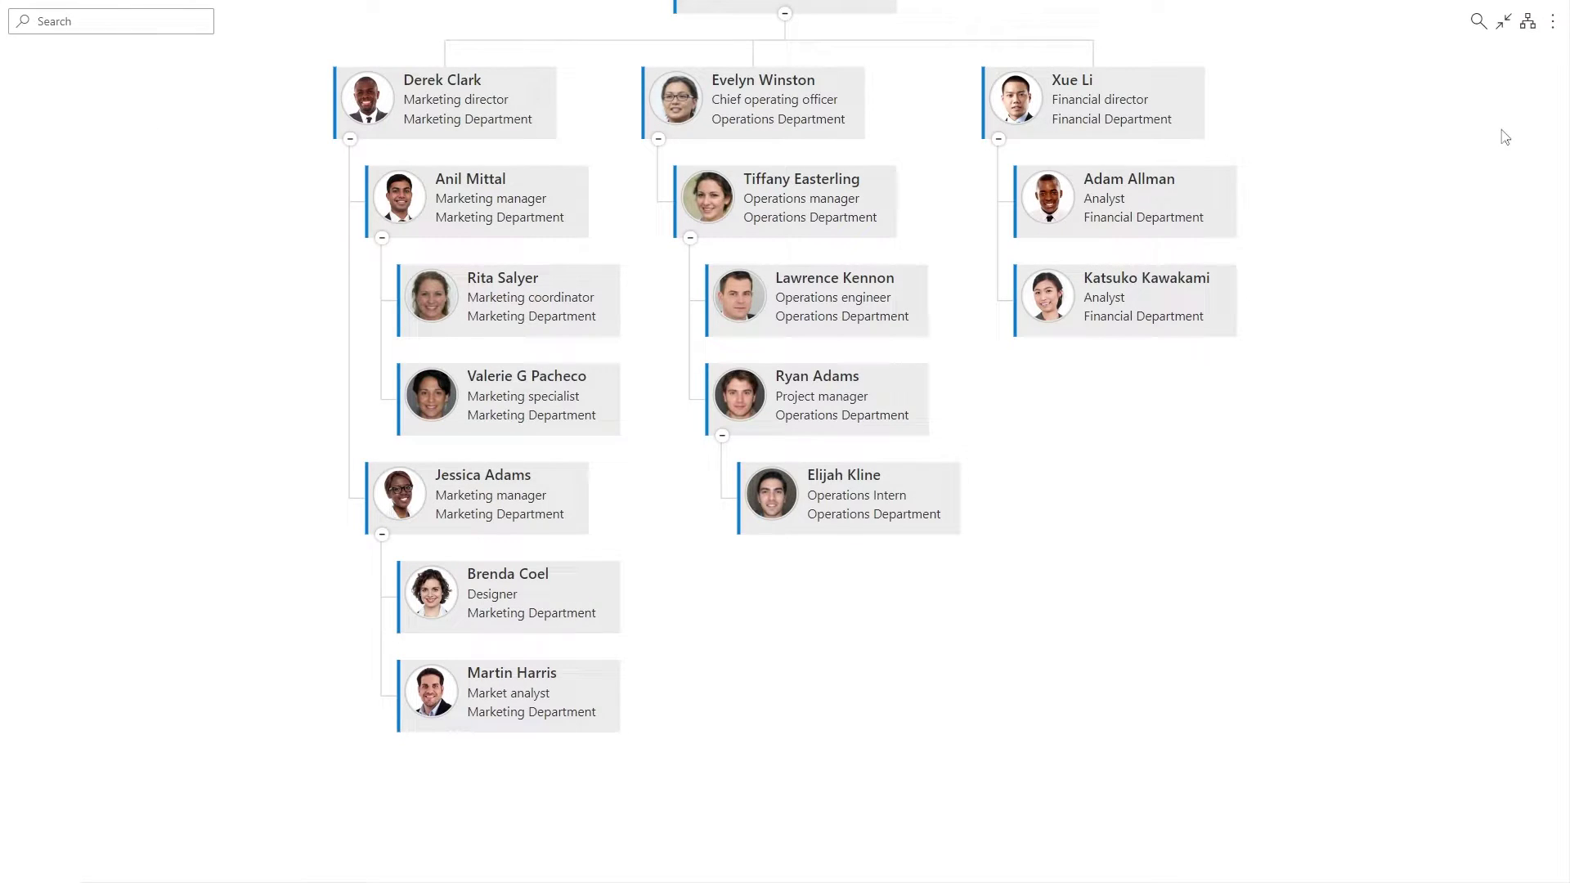
click(1478, 20)
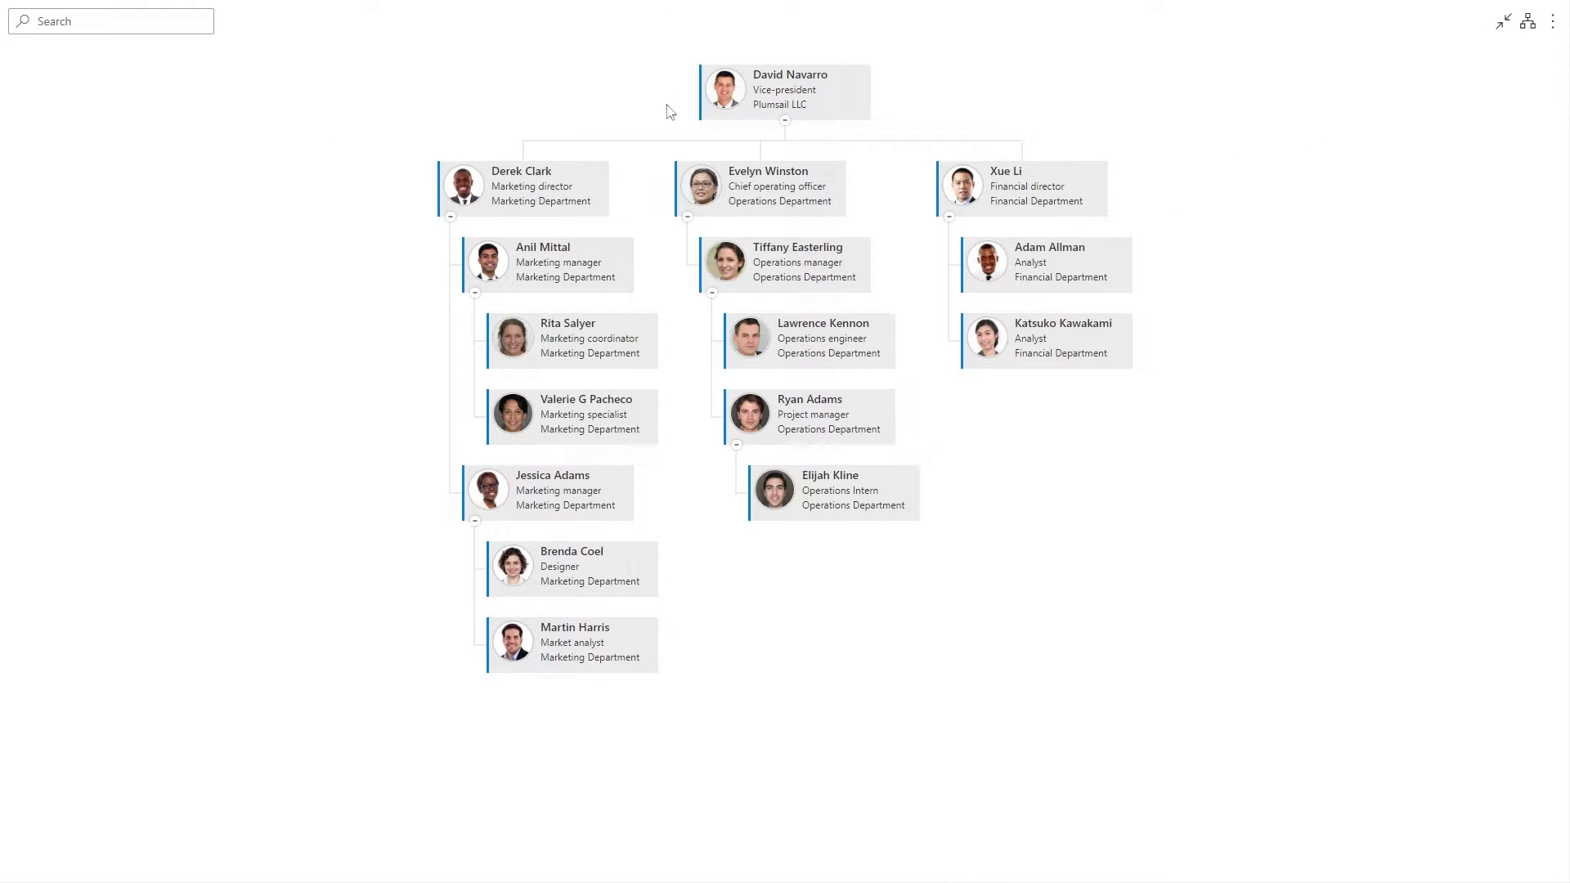
click(151, 21)
text(Xue)
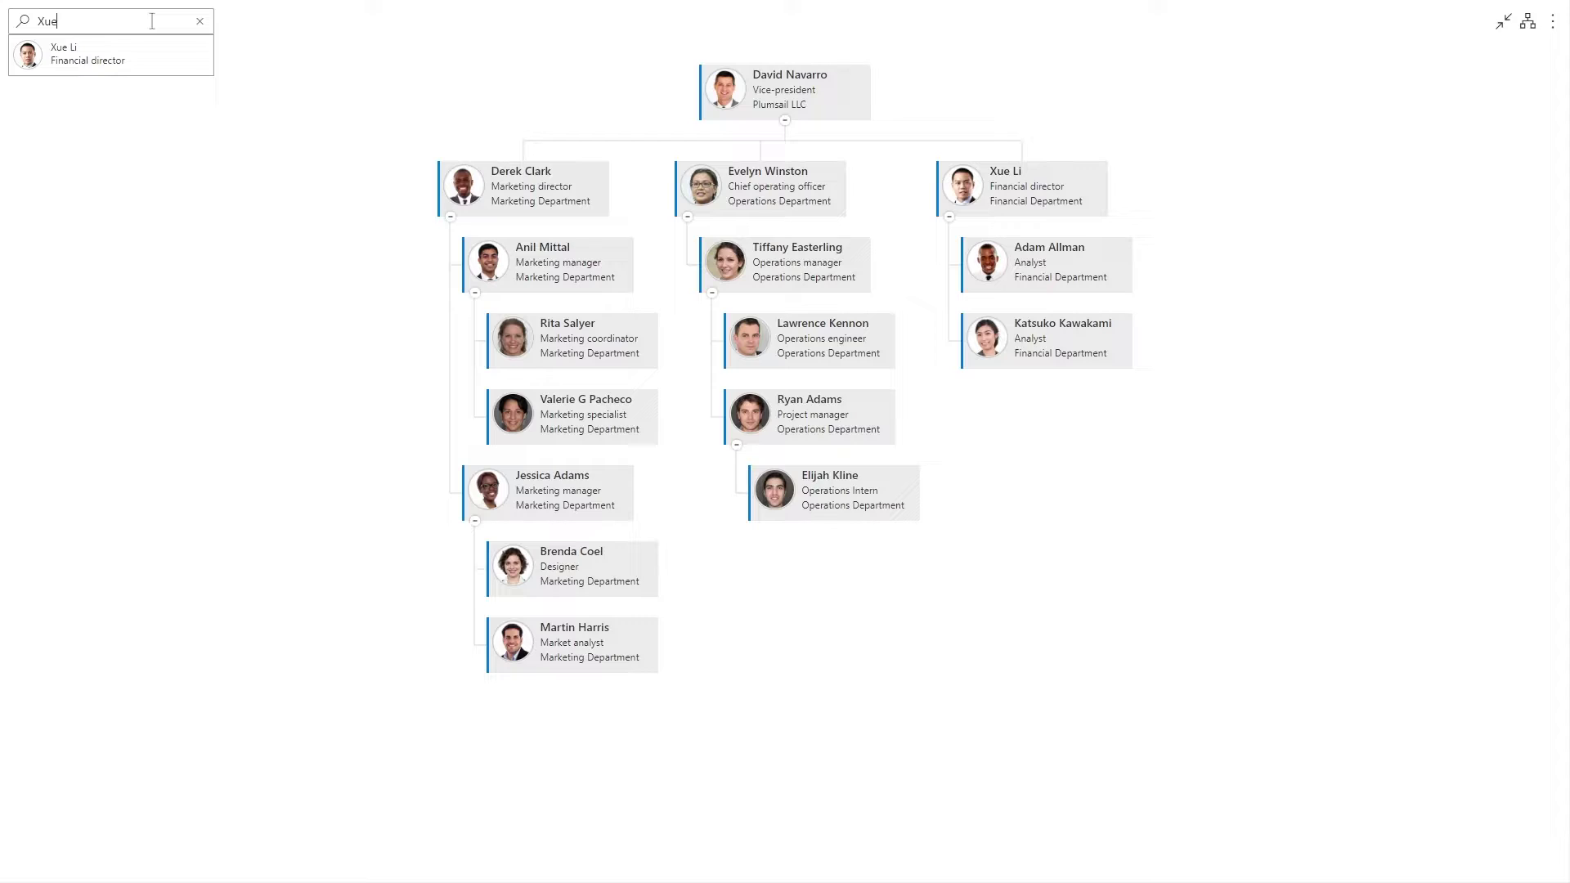
click(111, 52)
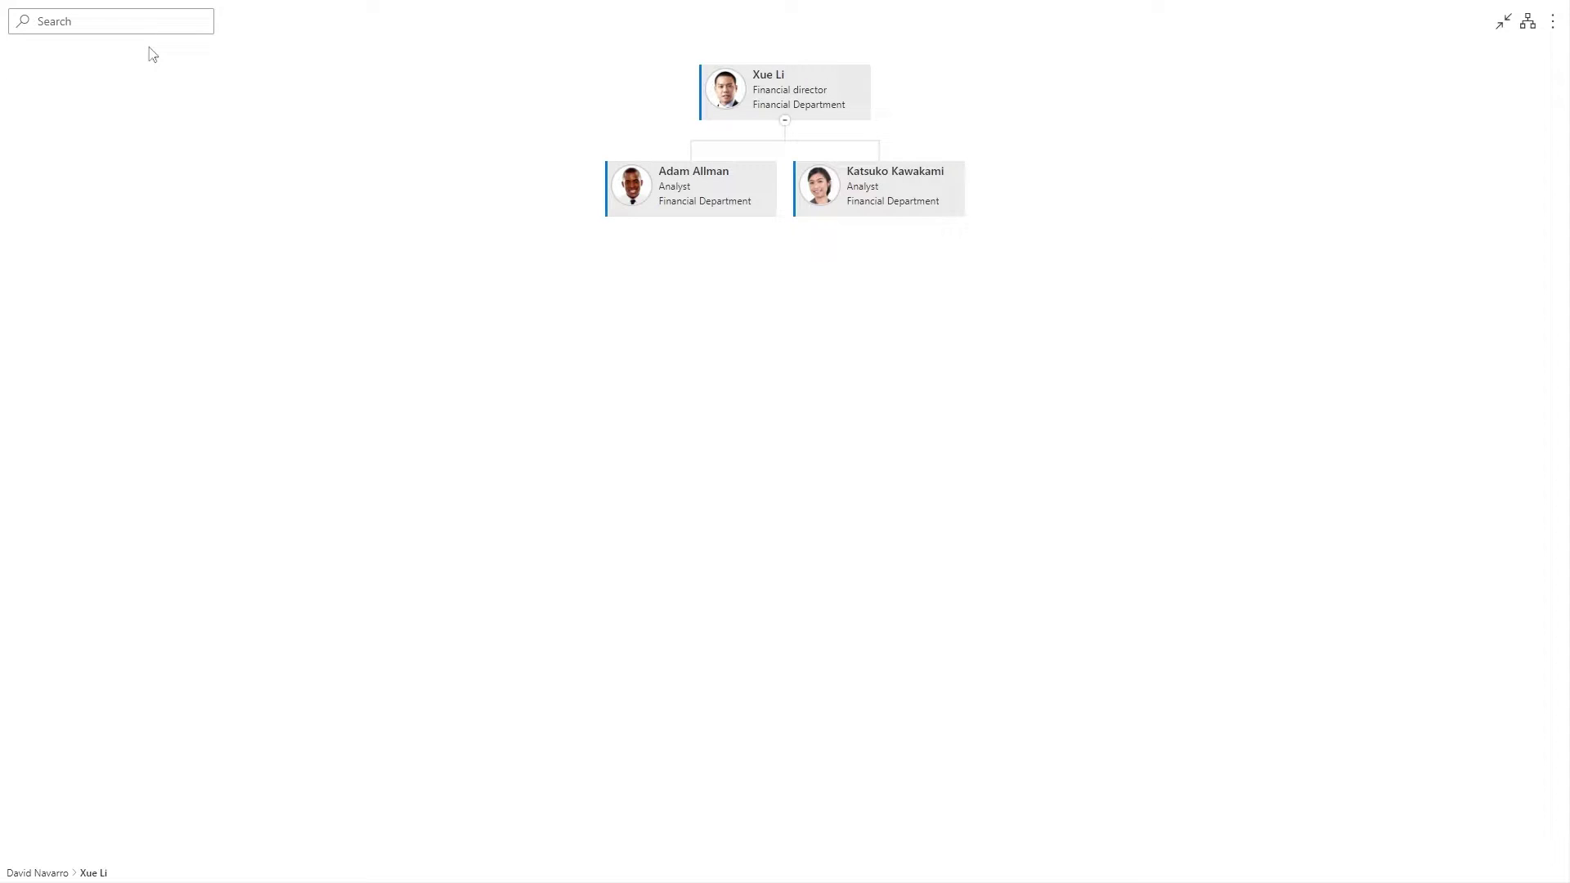
text(Operations)
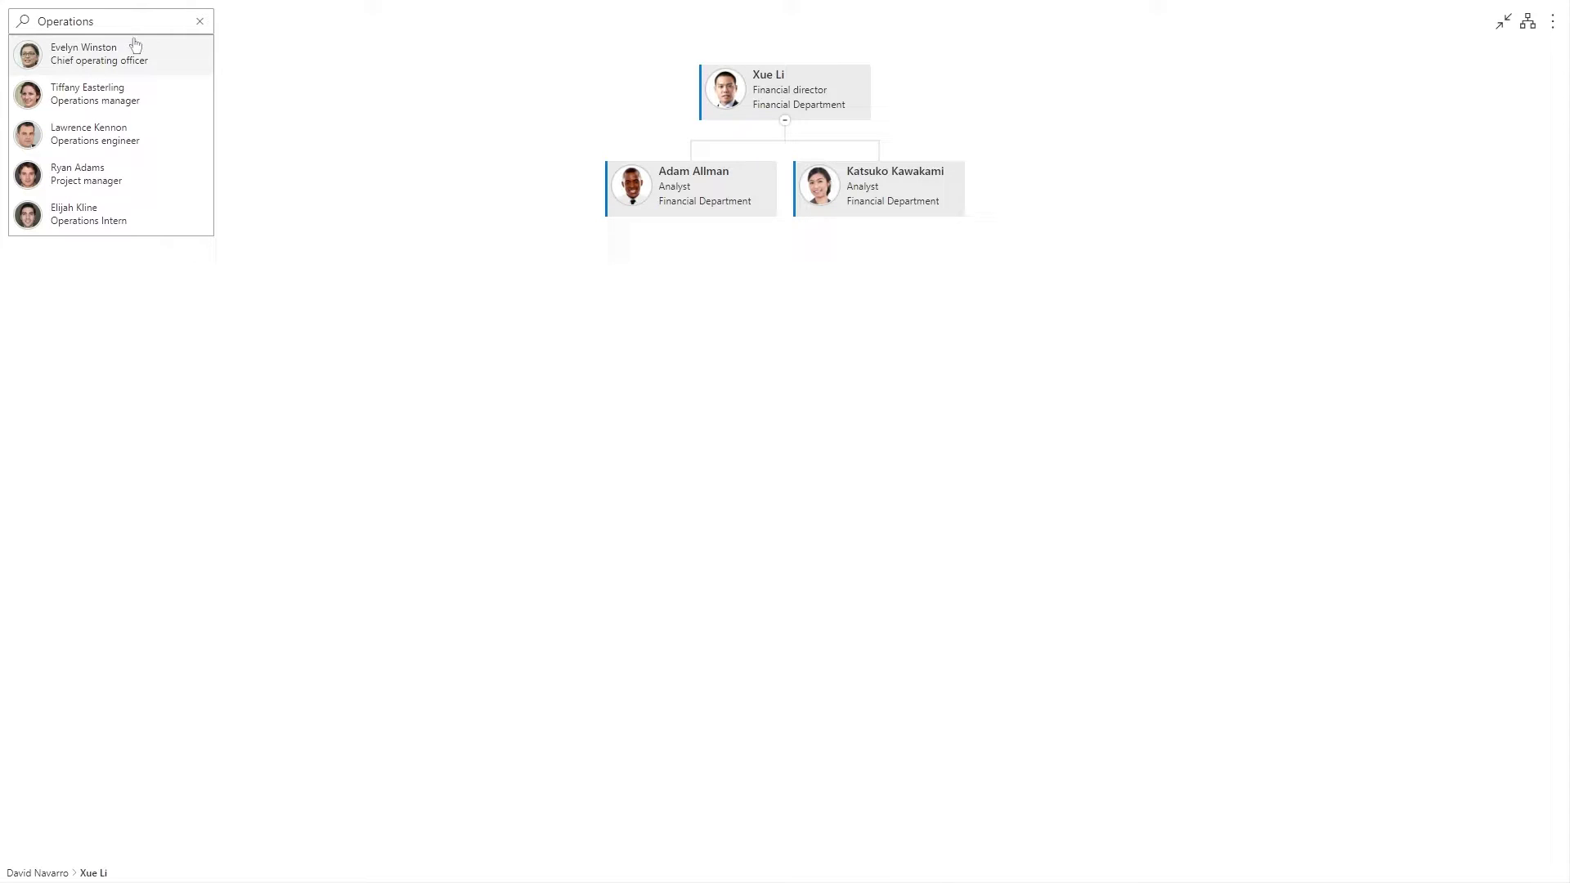
click(159, 93)
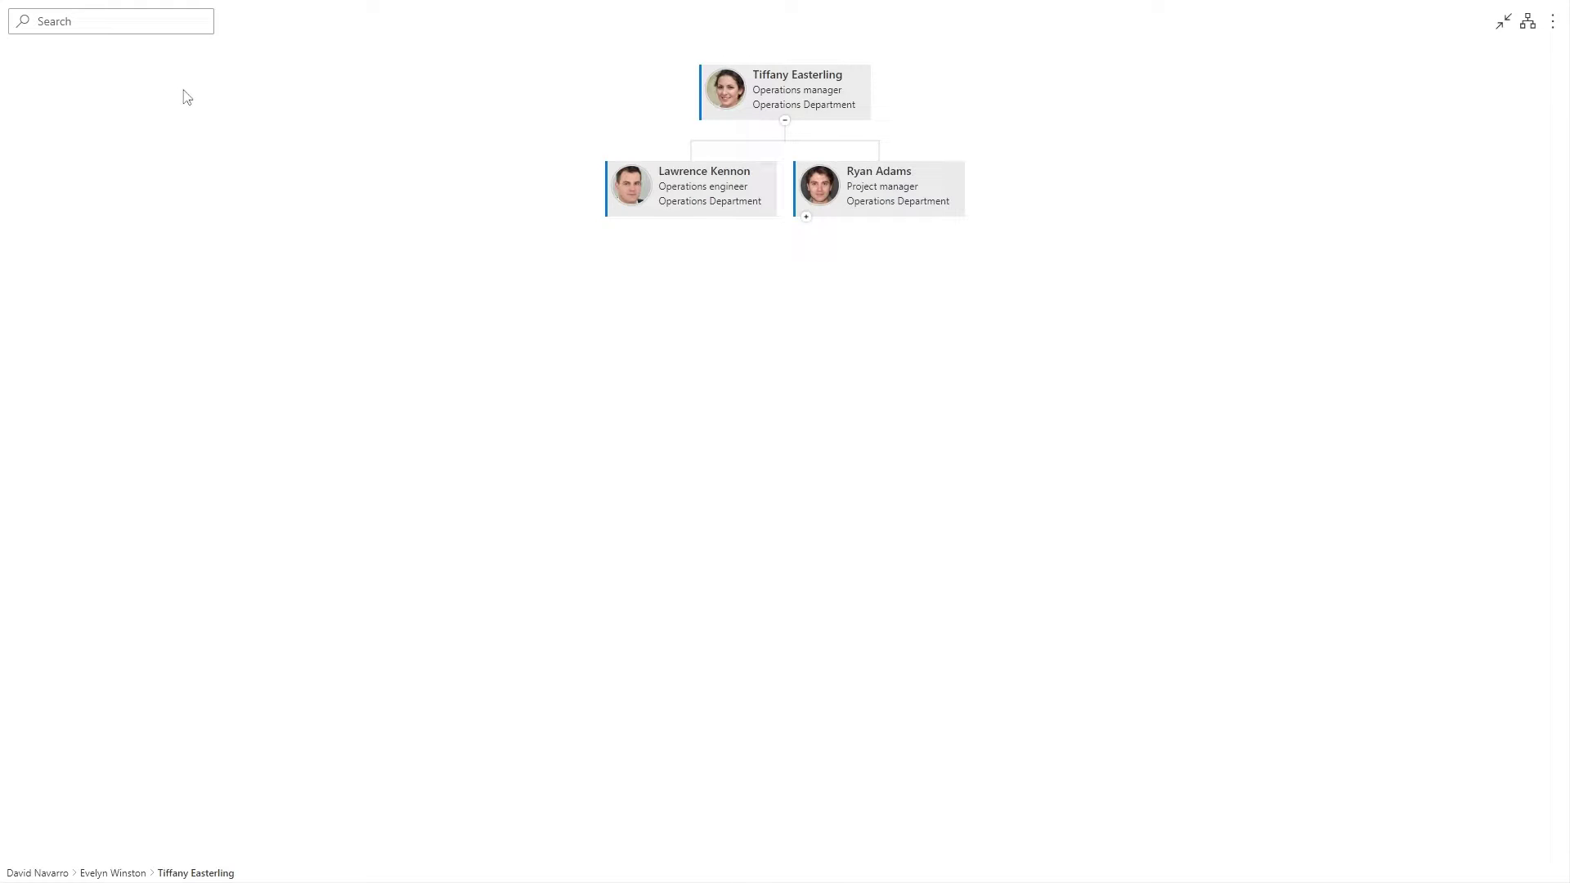
mouse_move(938, 180)
click(956, 154)
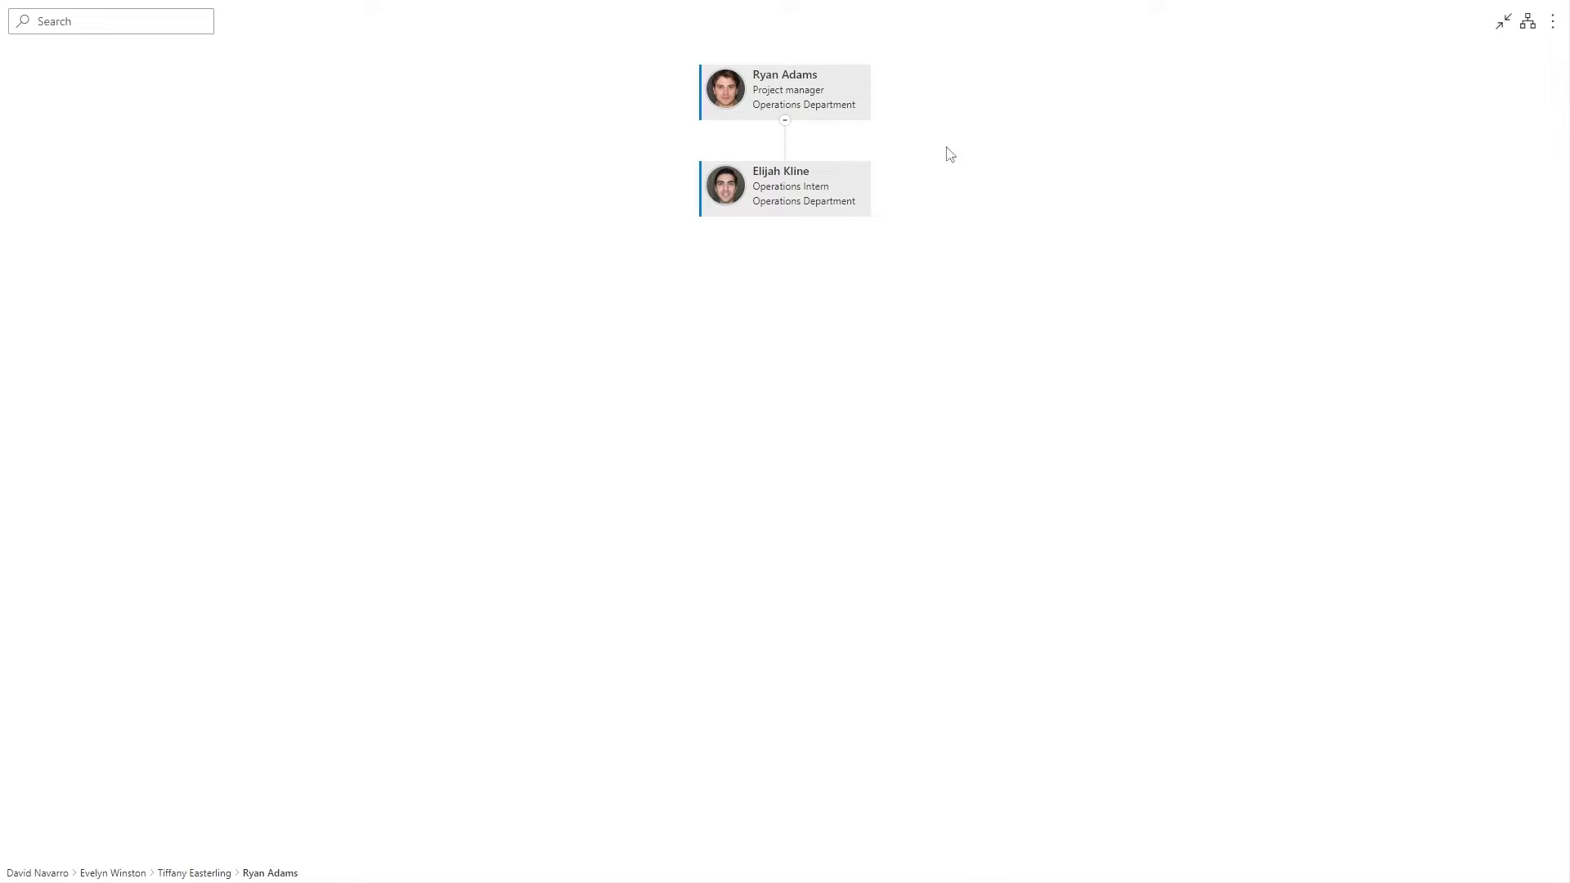
click(789, 84)
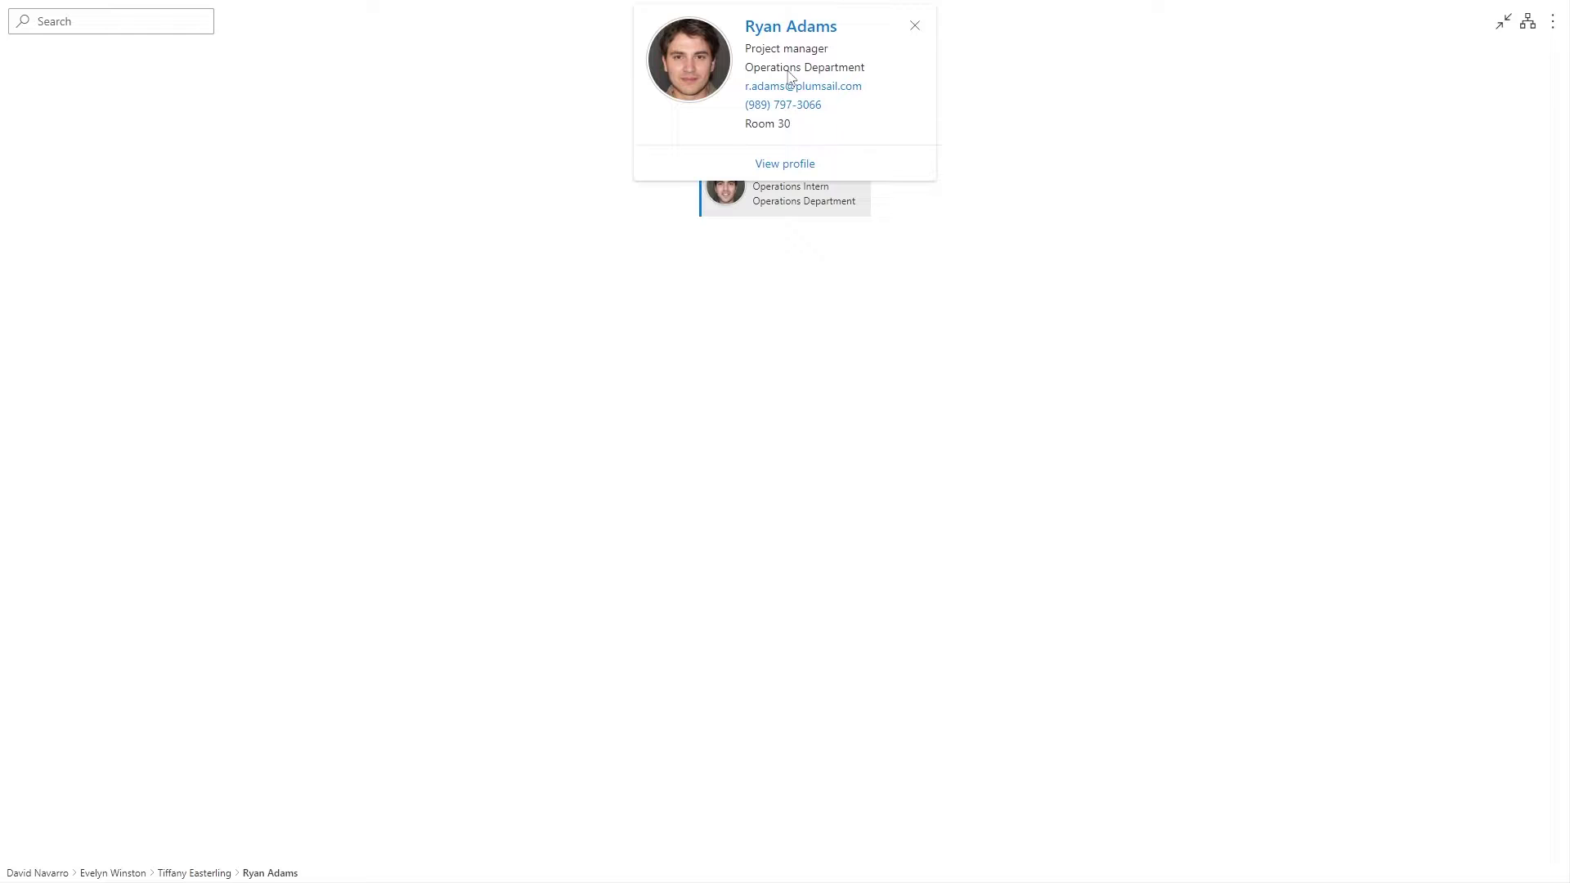
click(914, 25)
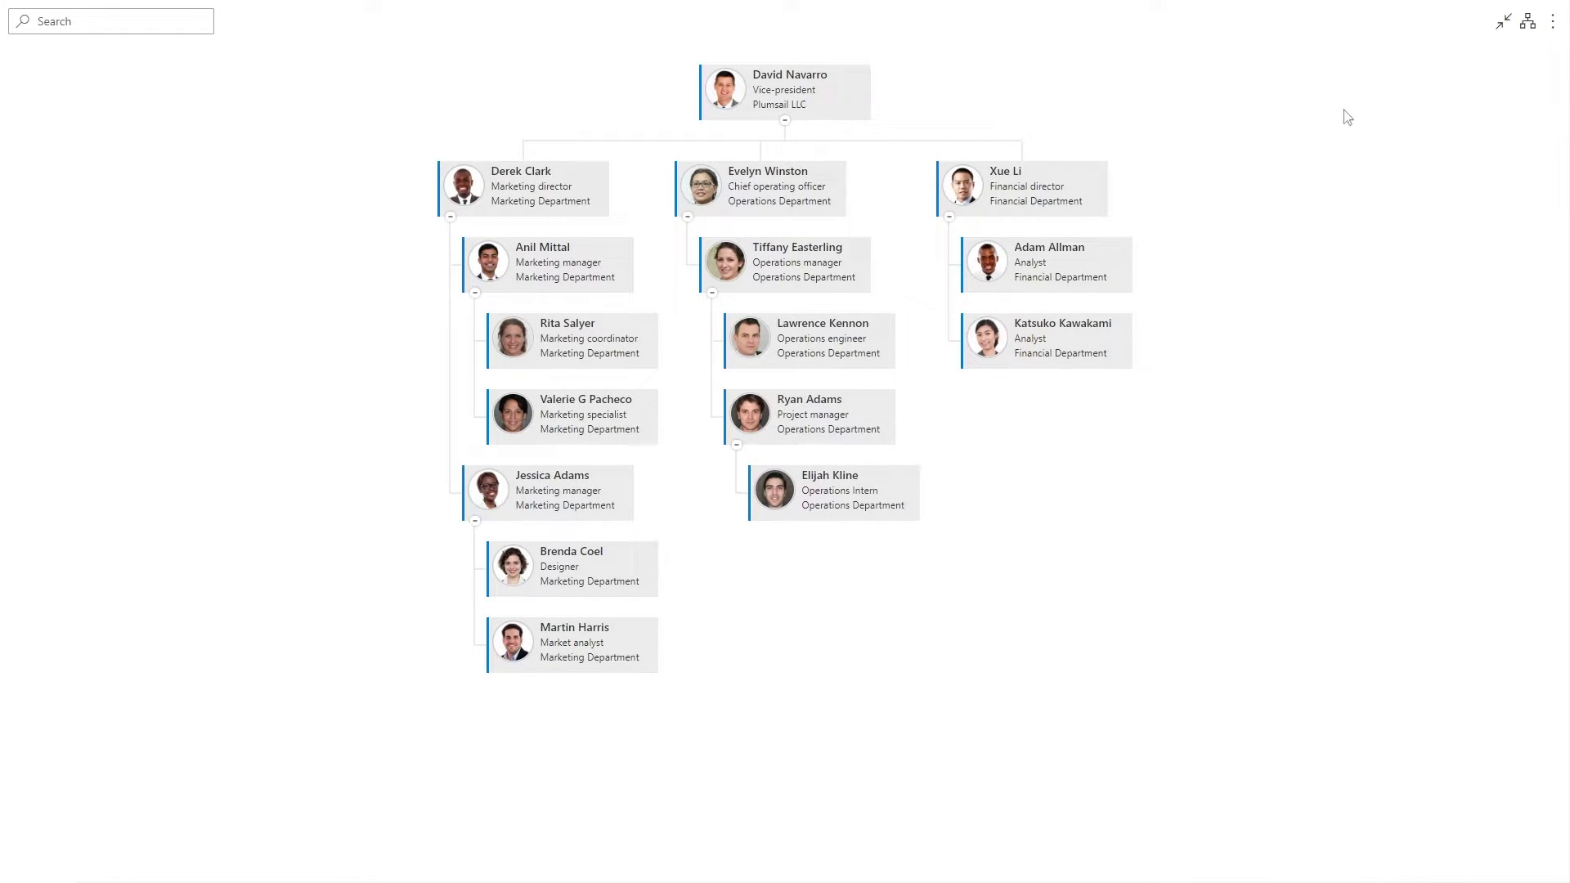
Exit full screen and show direct-report counts and level numbers in the boxes.
click(1504, 23)
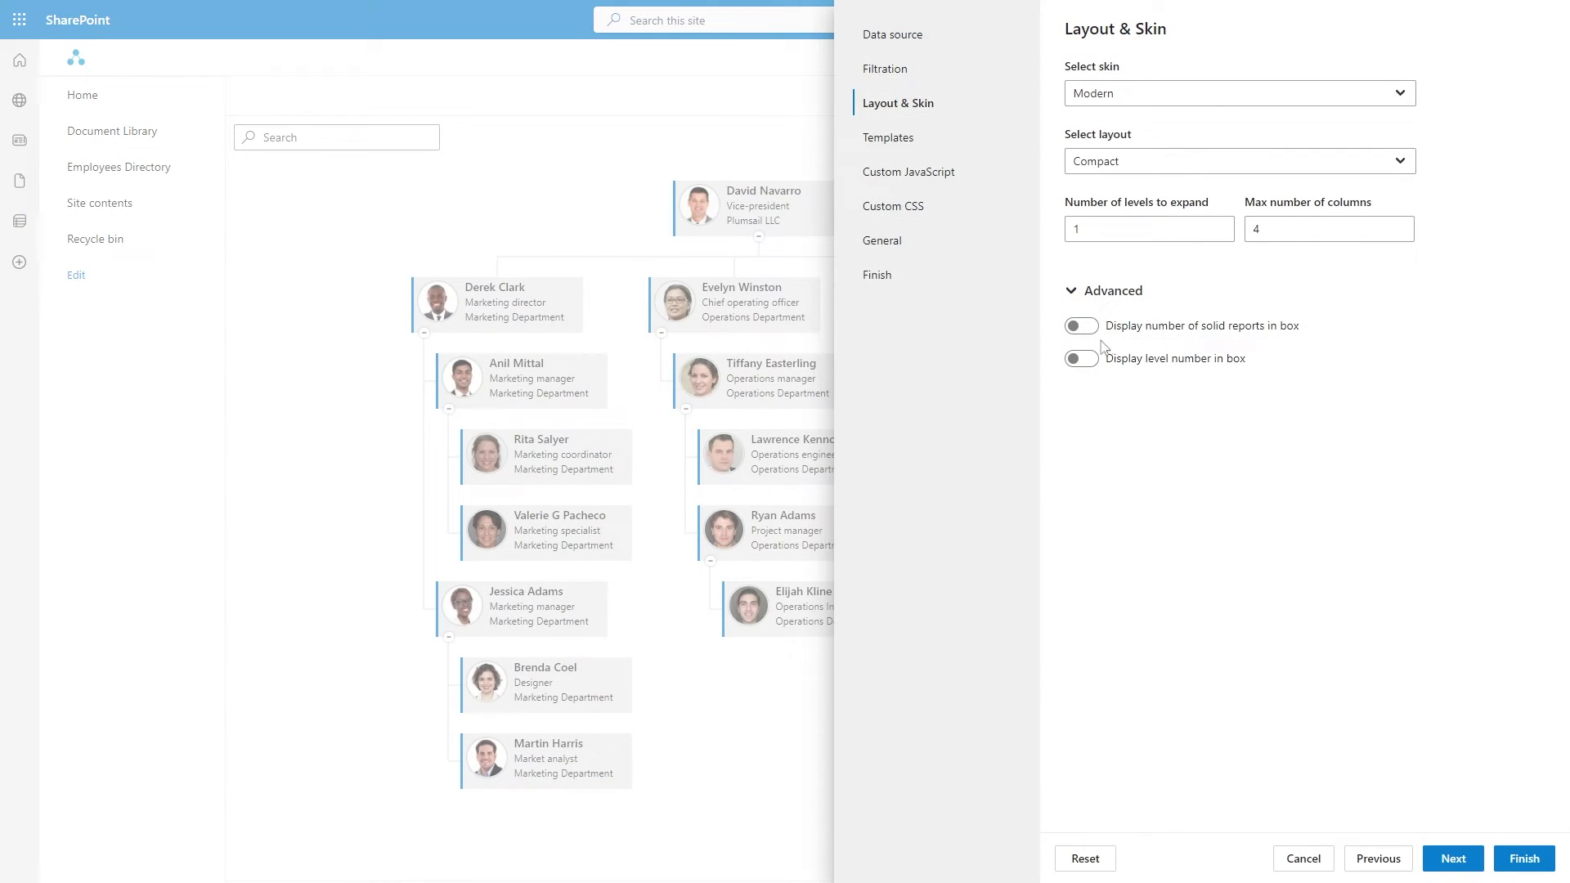
click(1079, 325)
click(1080, 359)
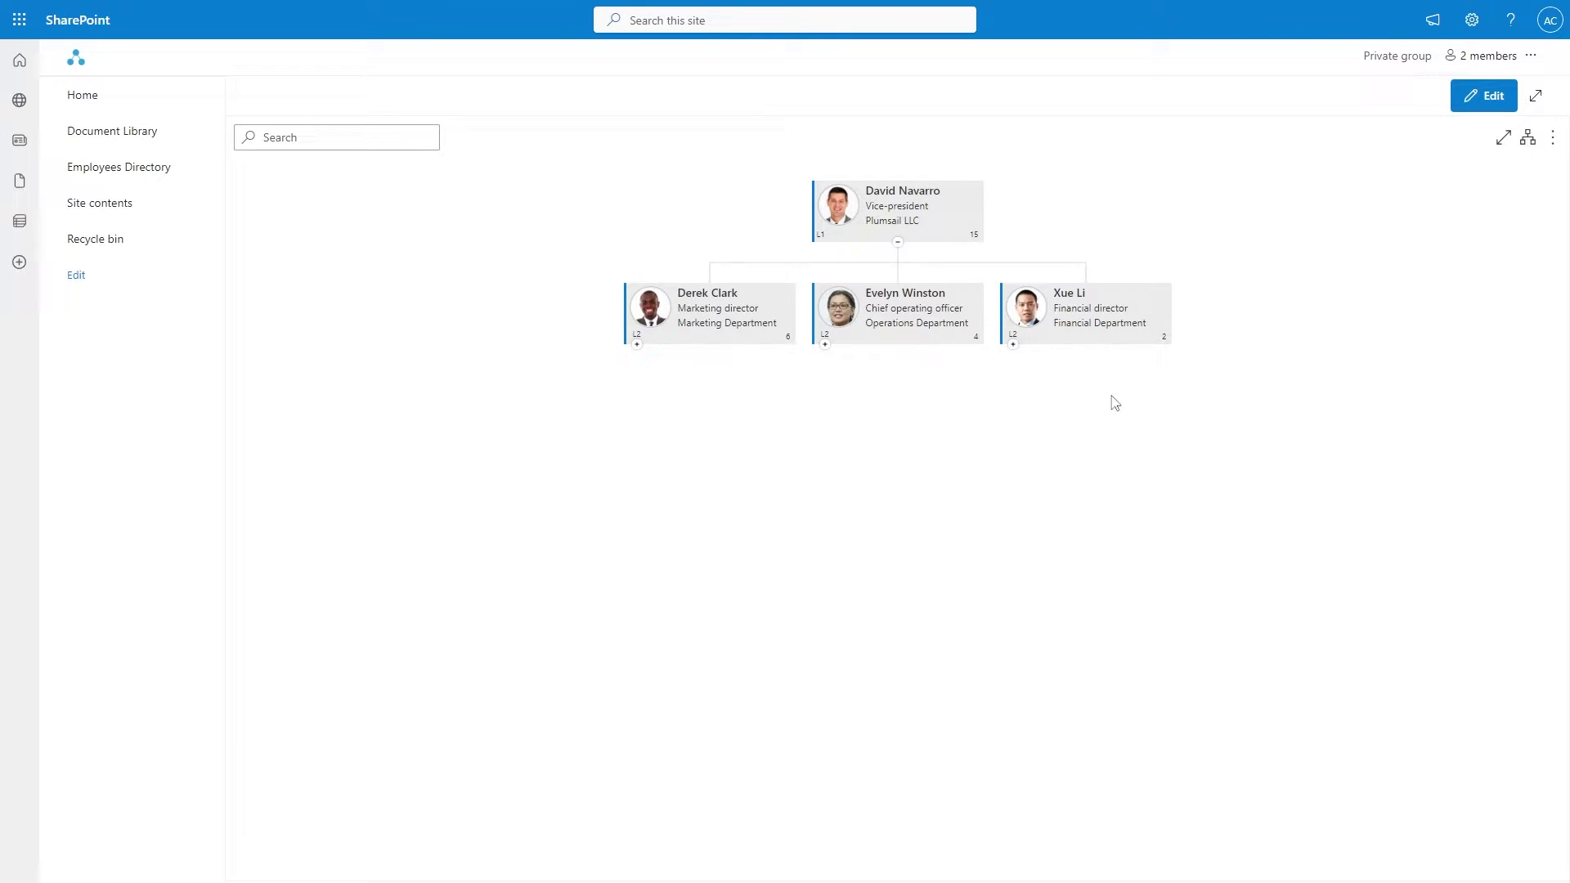
click(1013, 345)
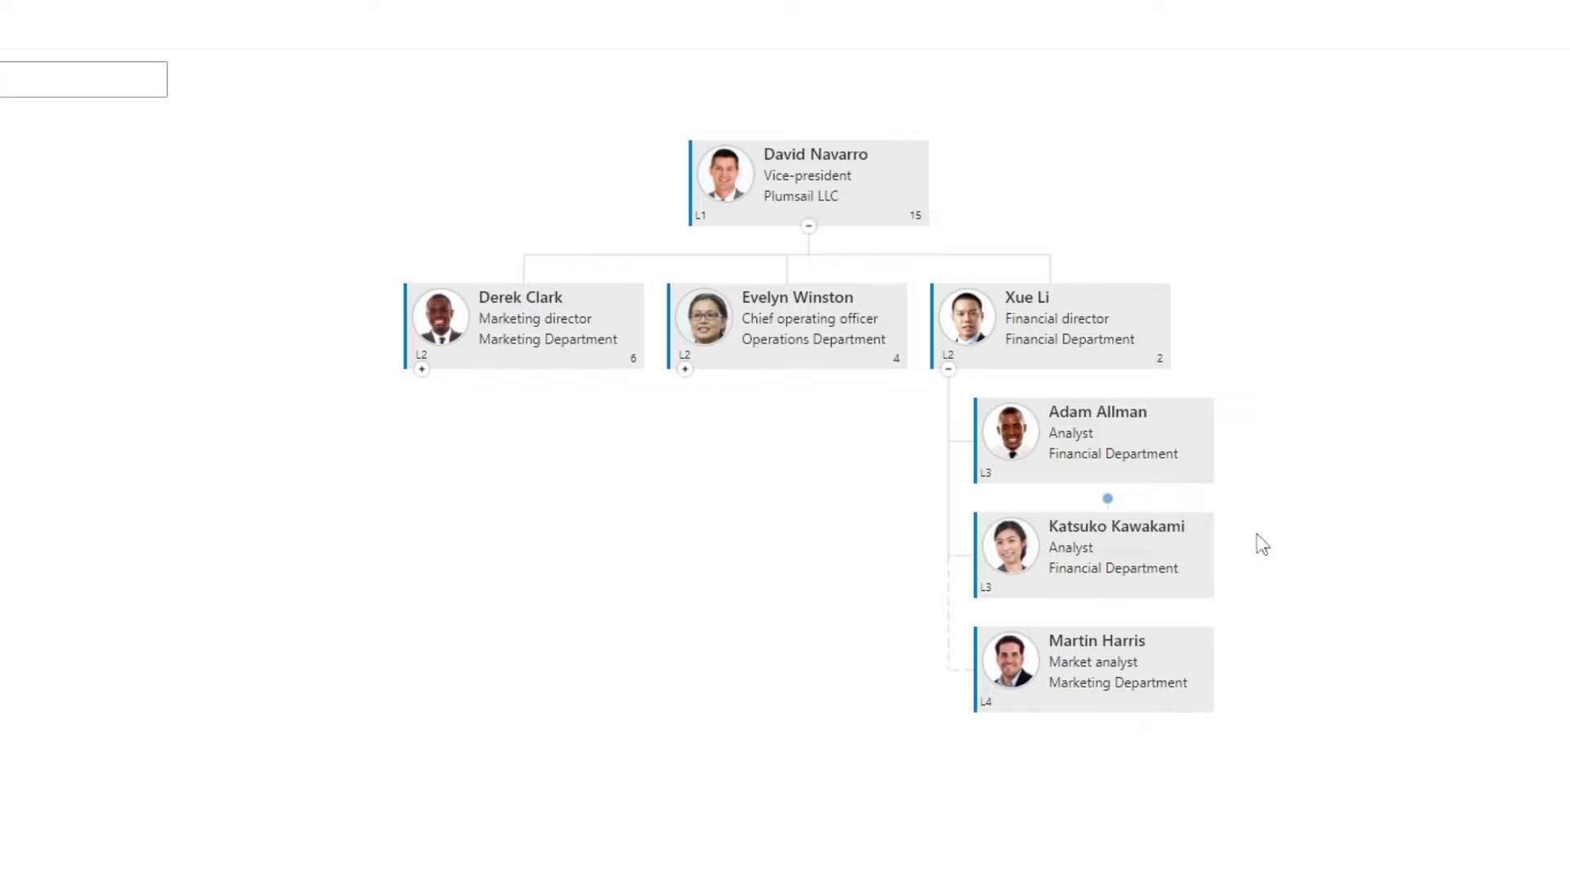
mouse_move(1094, 555)
click(1111, 503)
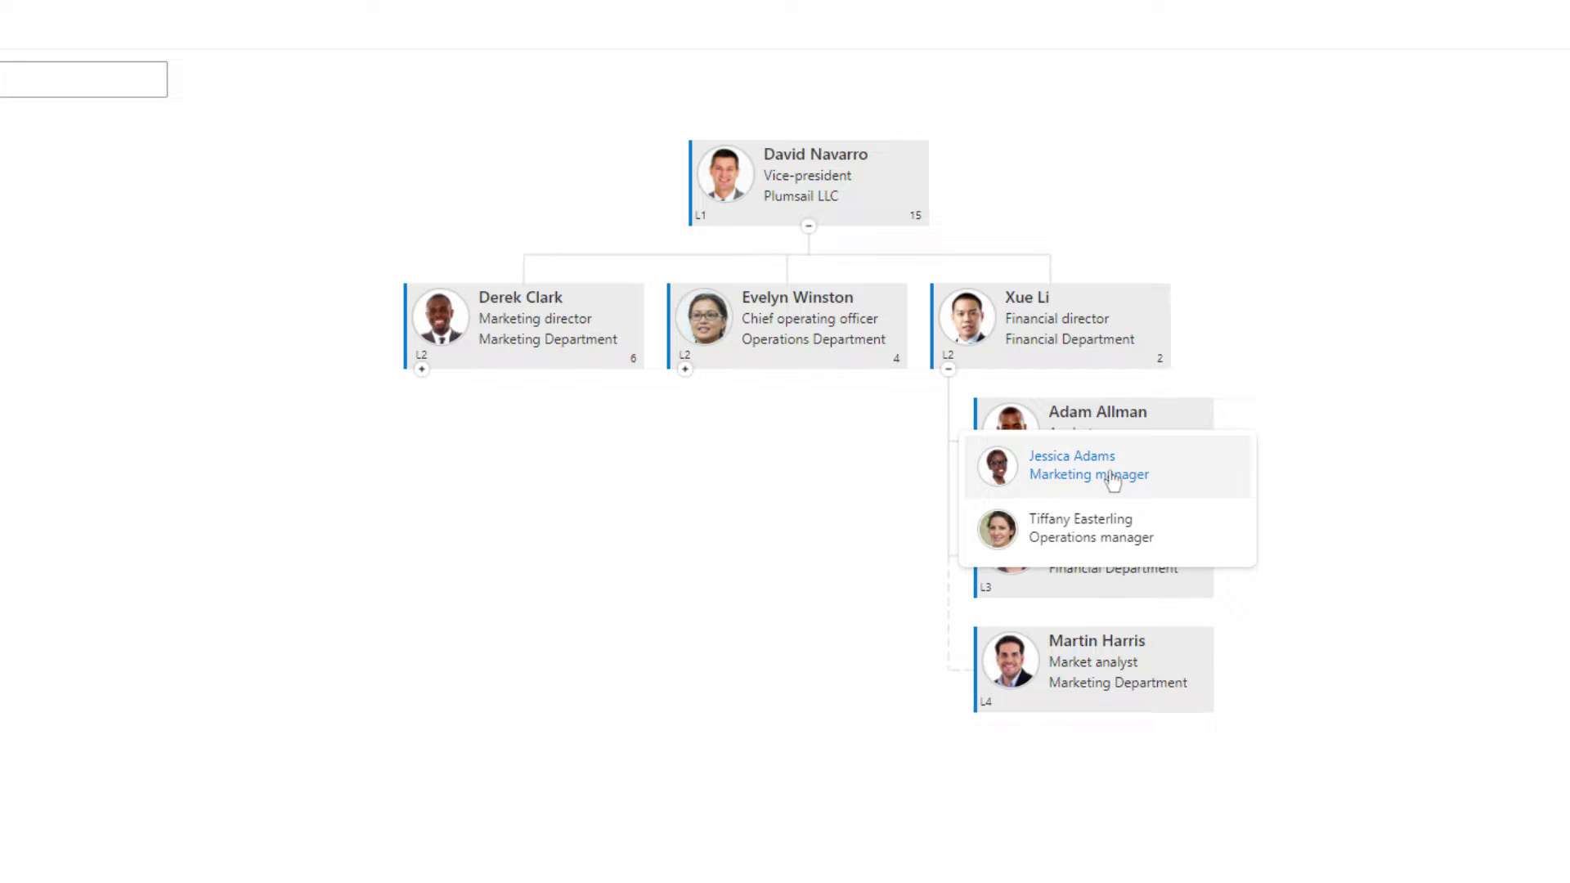
click(1111, 526)
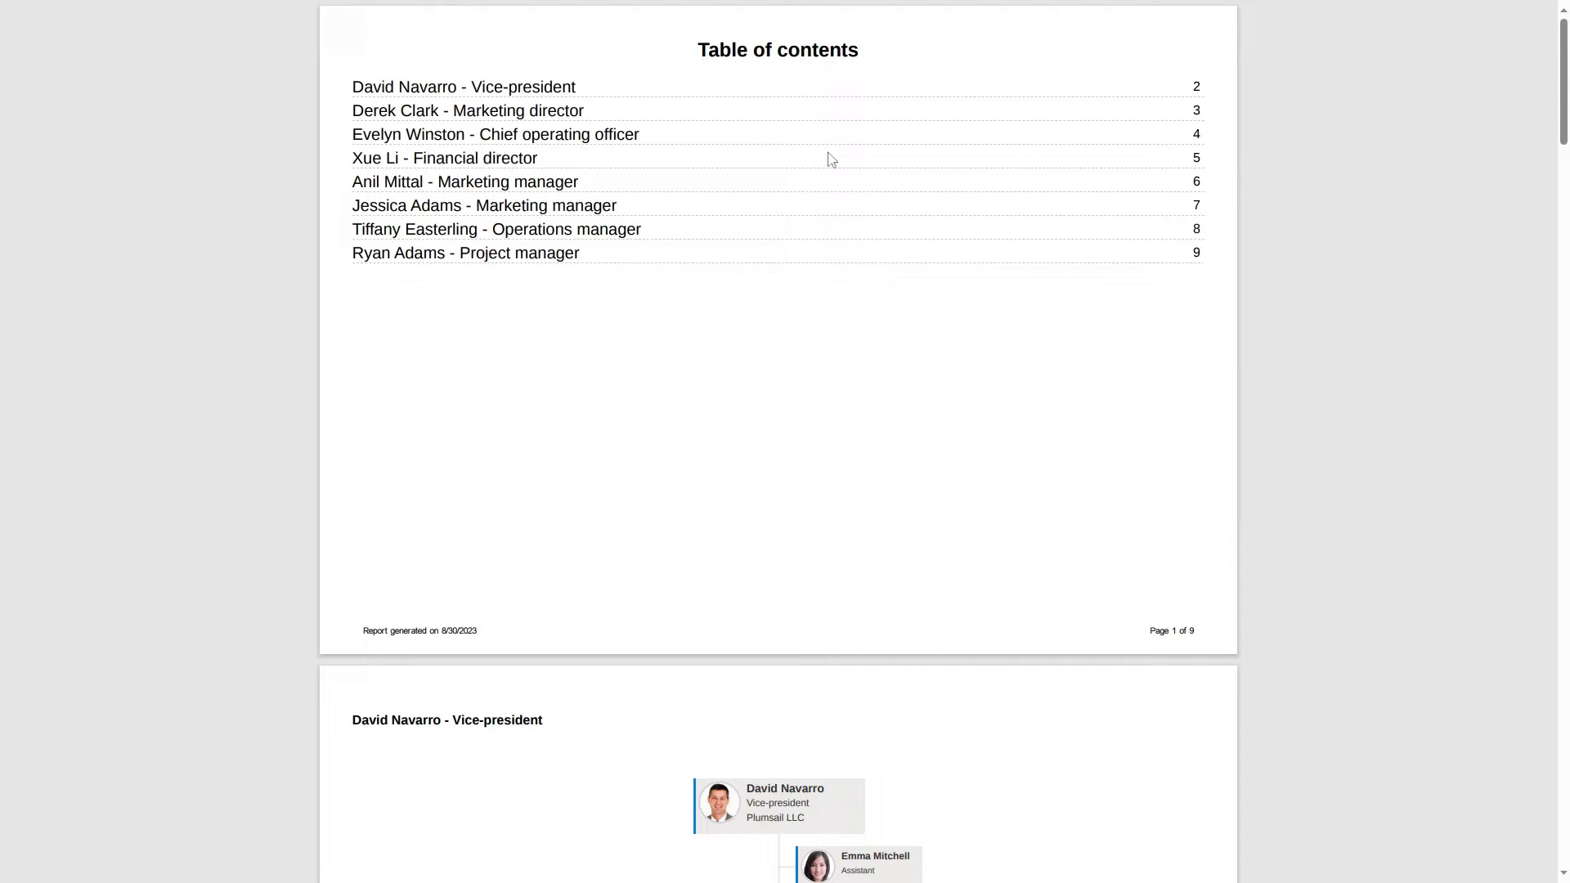
click(608, 229)
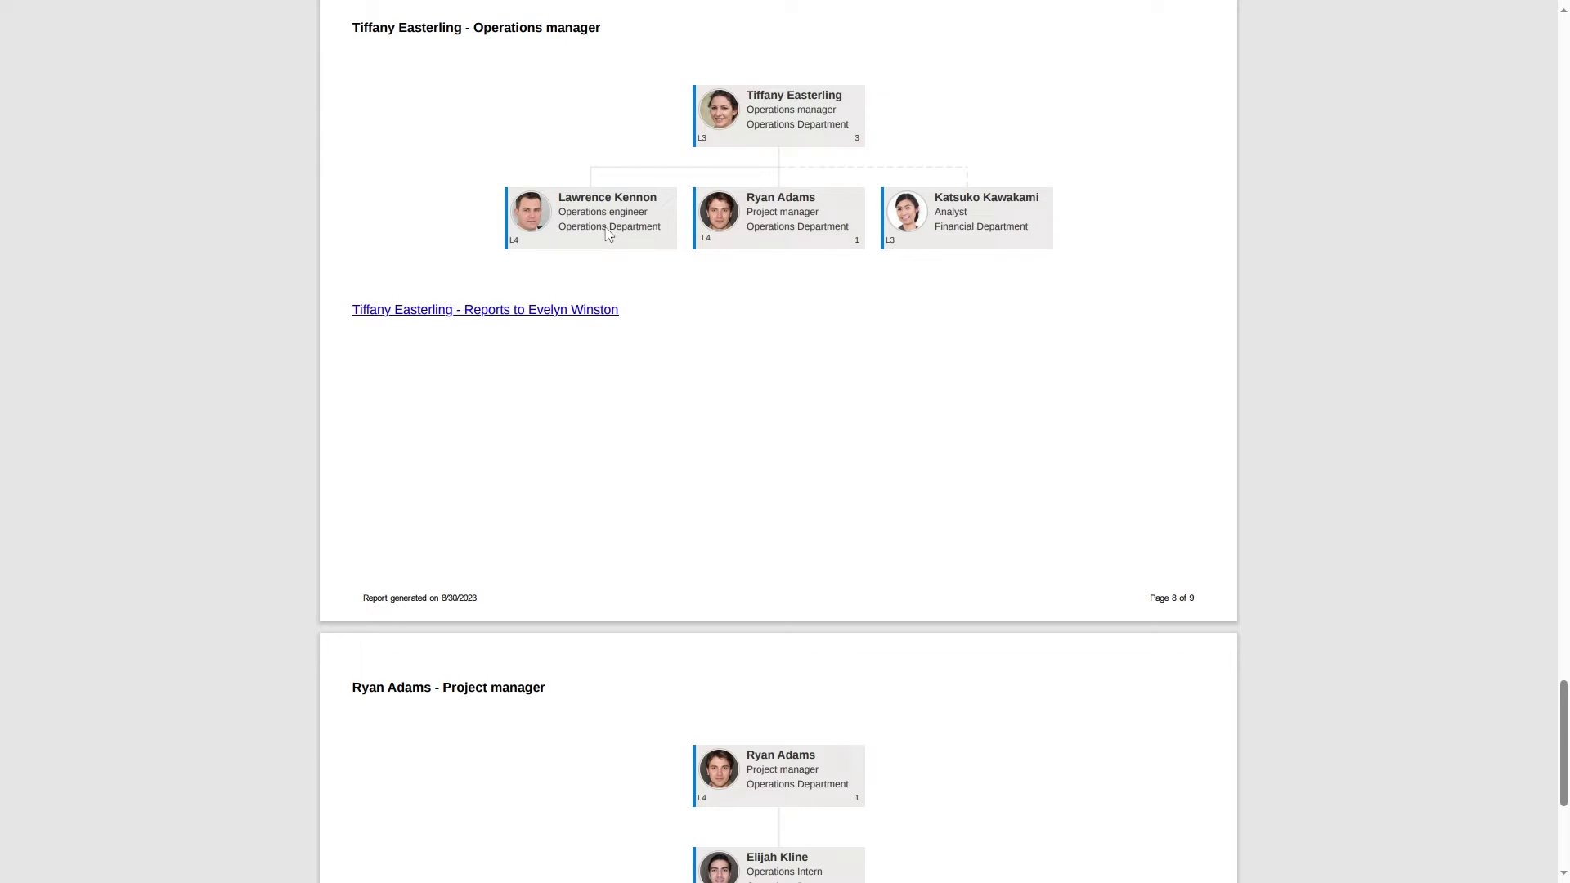
click(494, 310)
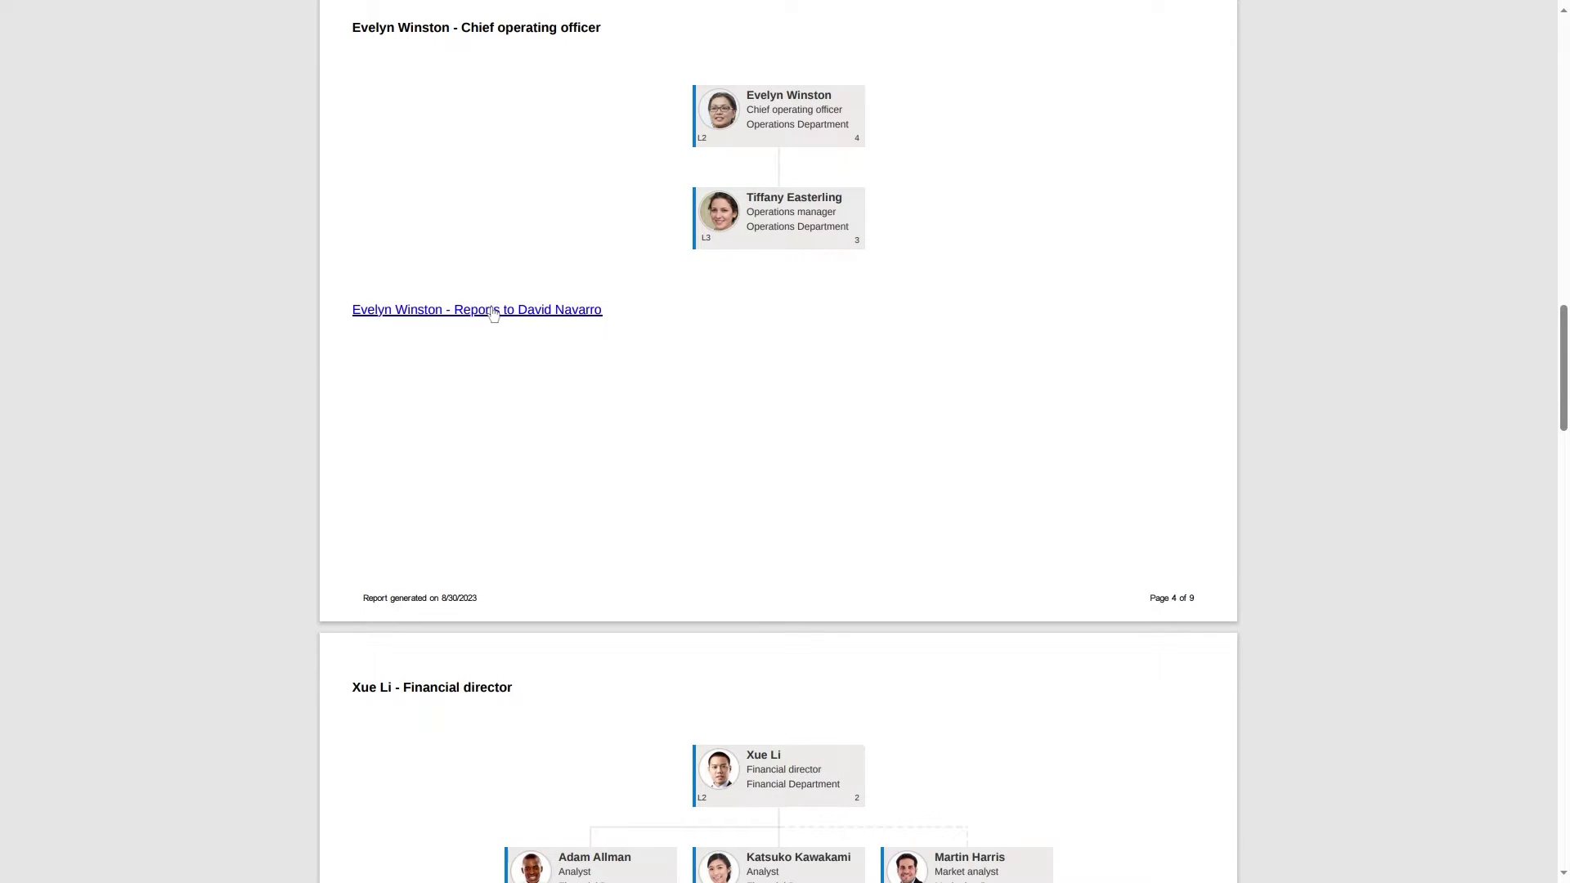
click(495, 309)
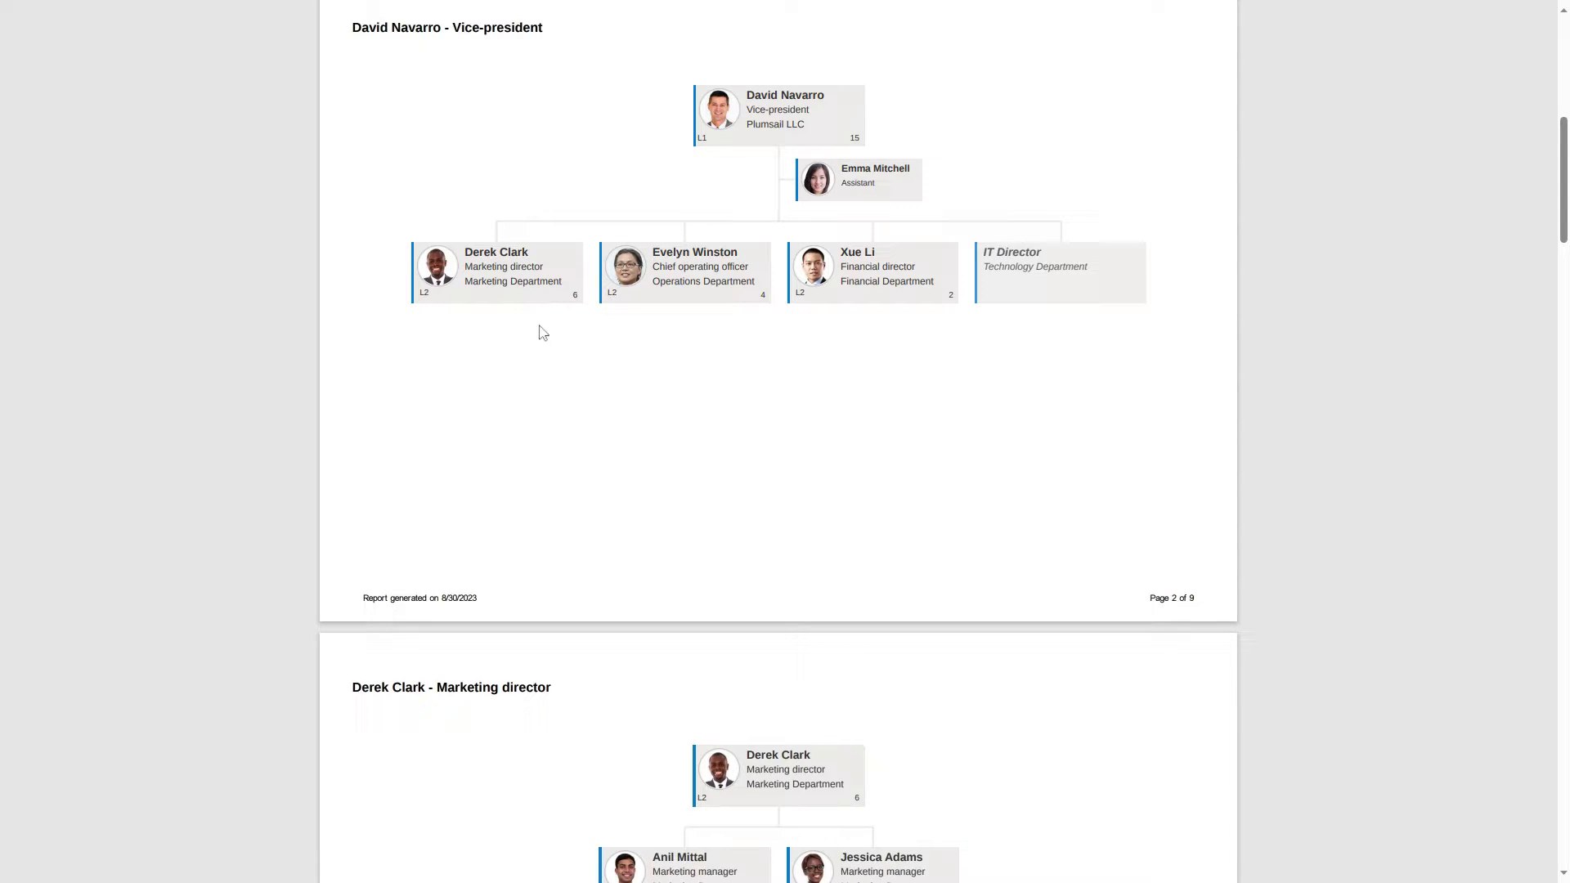
scroll(679, 384, up, 5)
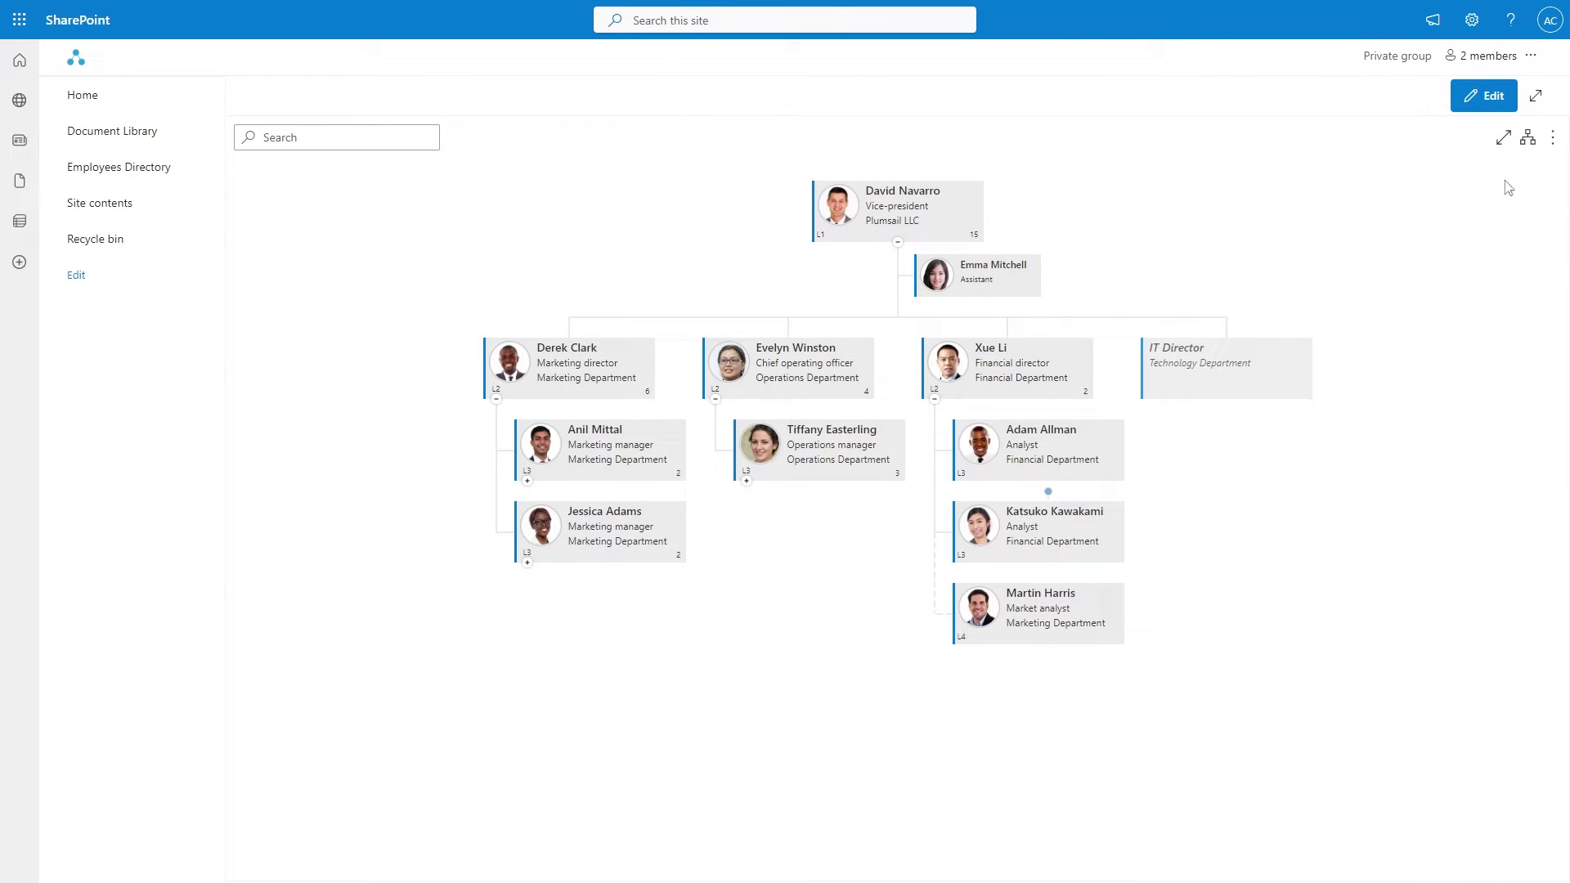
click(1555, 136)
click(1493, 193)
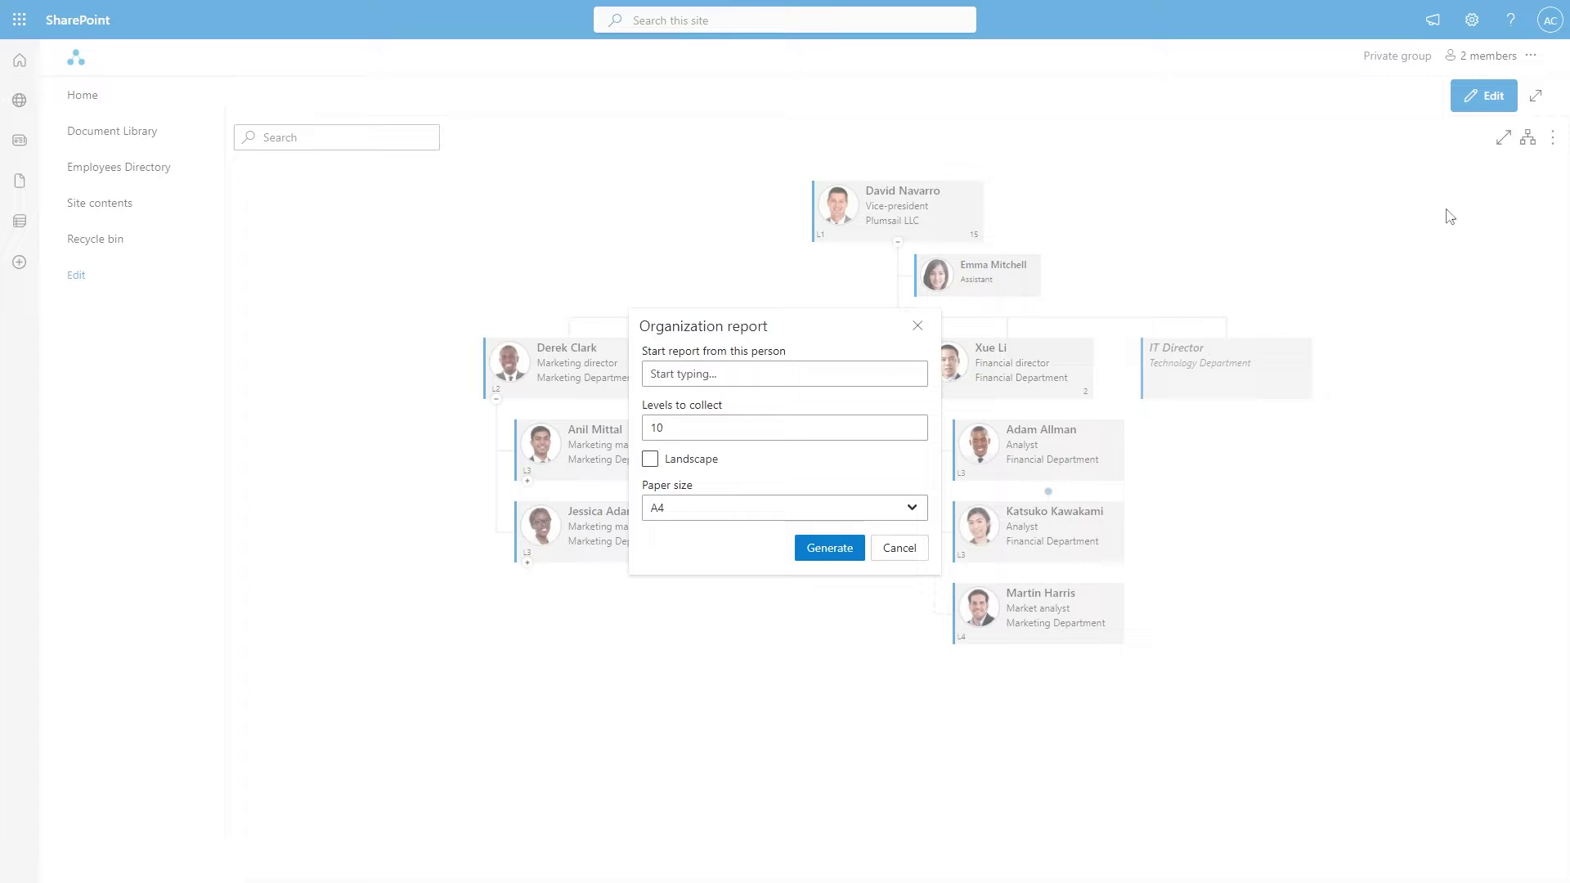
click(783, 373)
text(David)
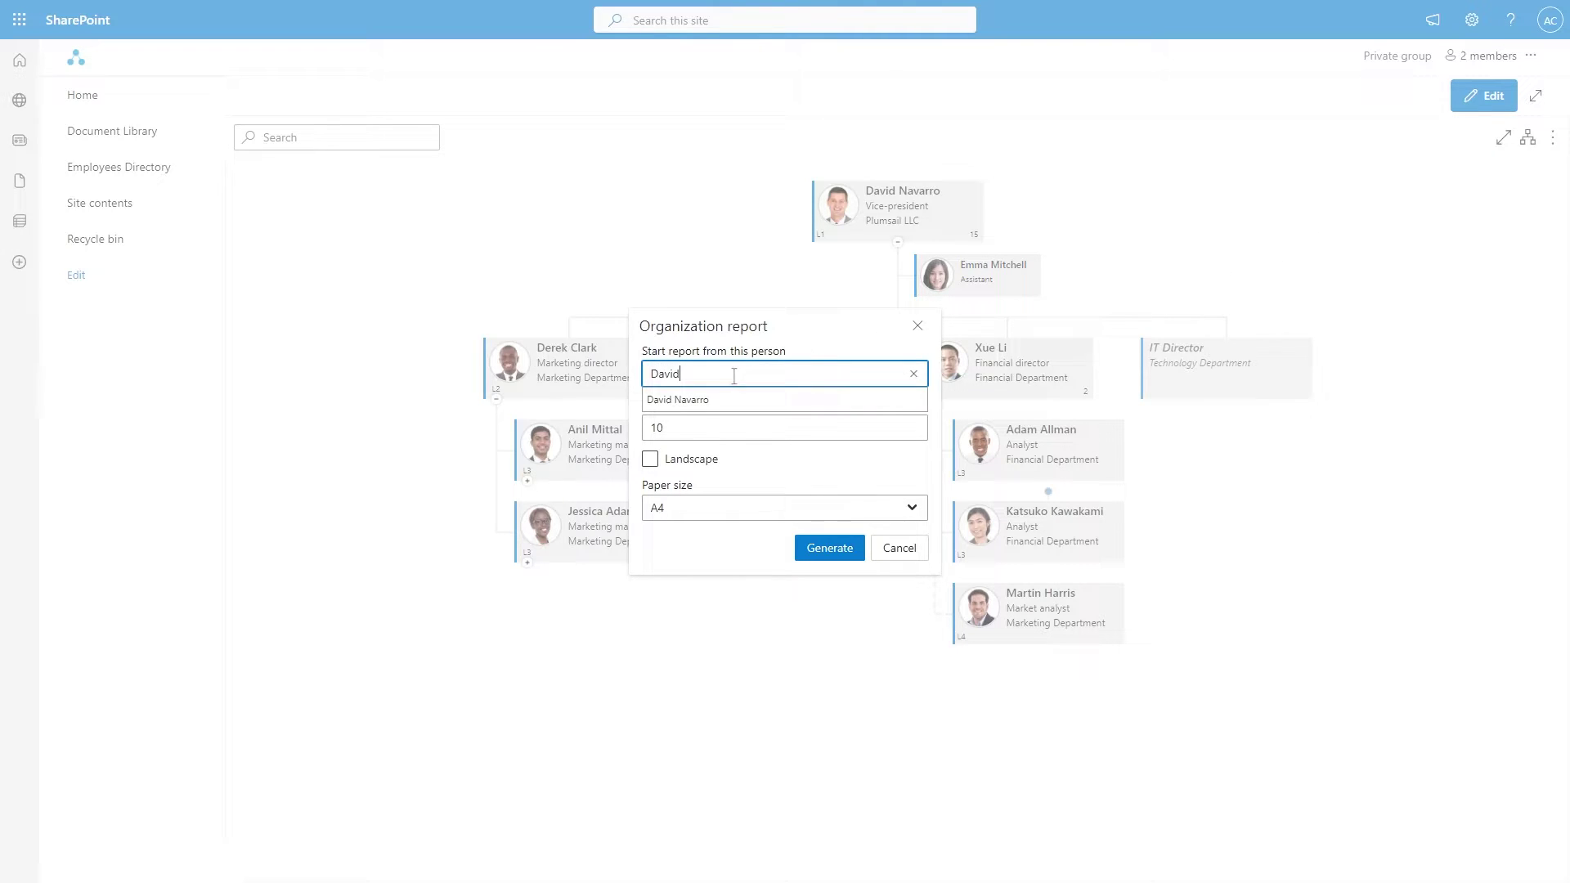
click(733, 401)
click(649, 459)
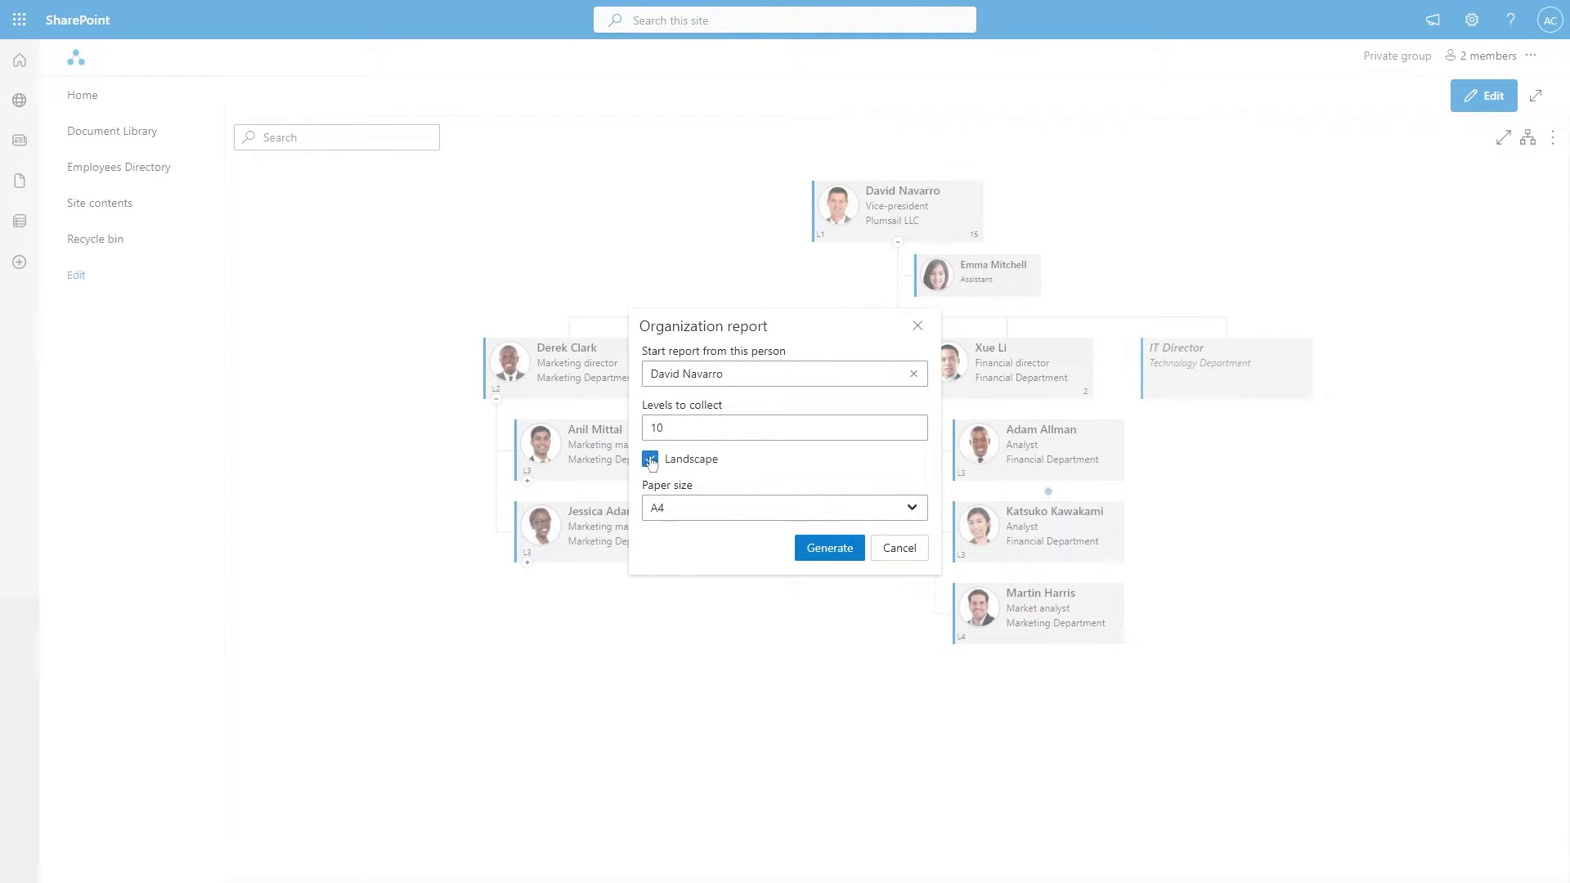
click(830, 548)
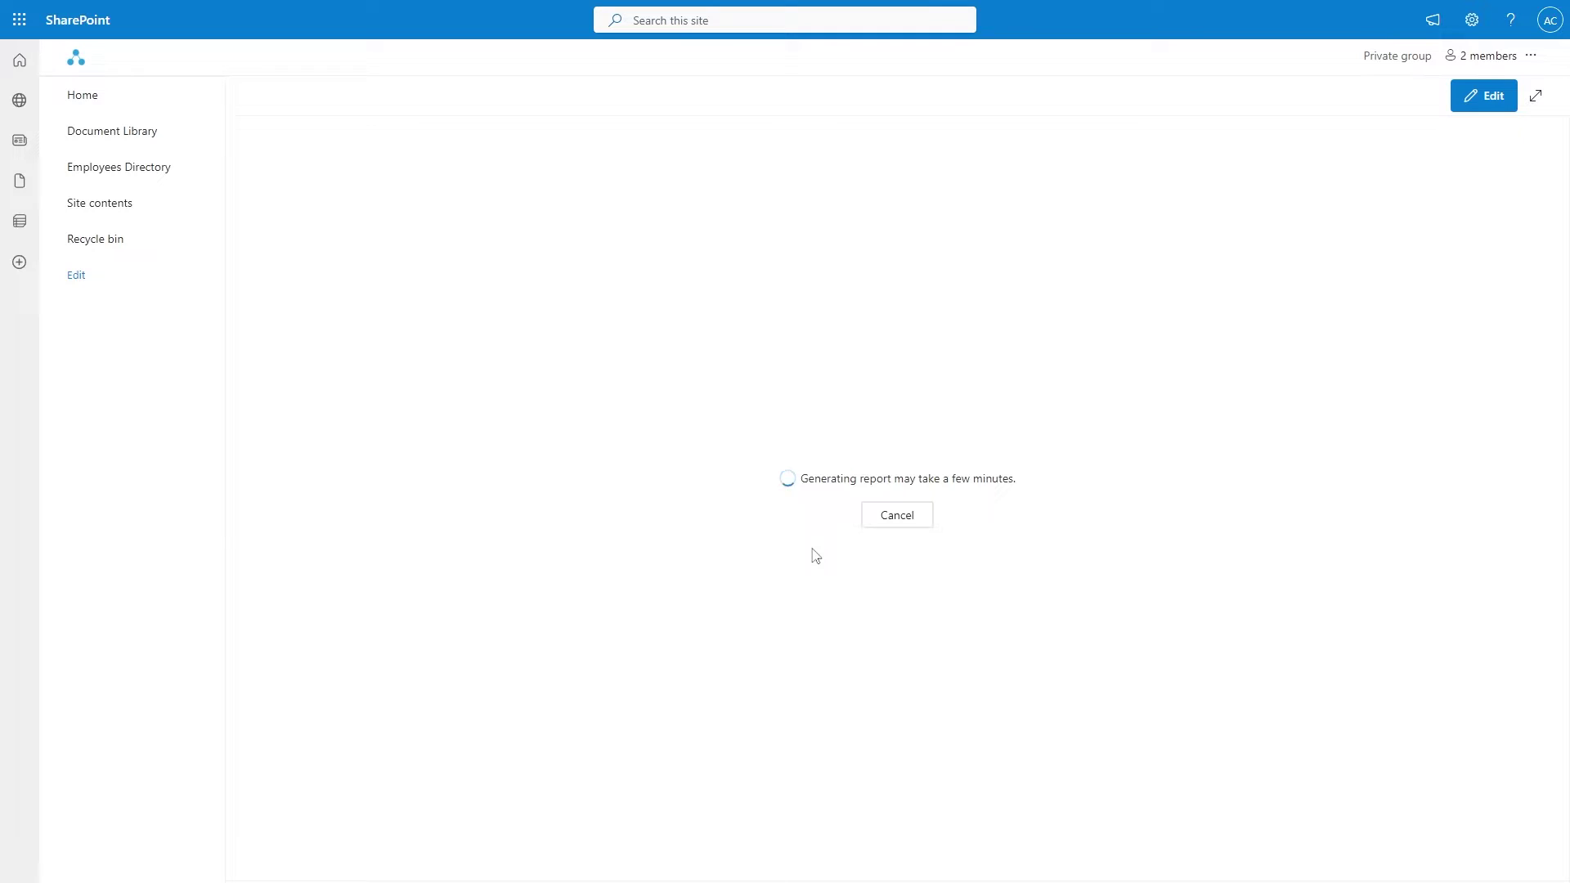
click(857, 517)
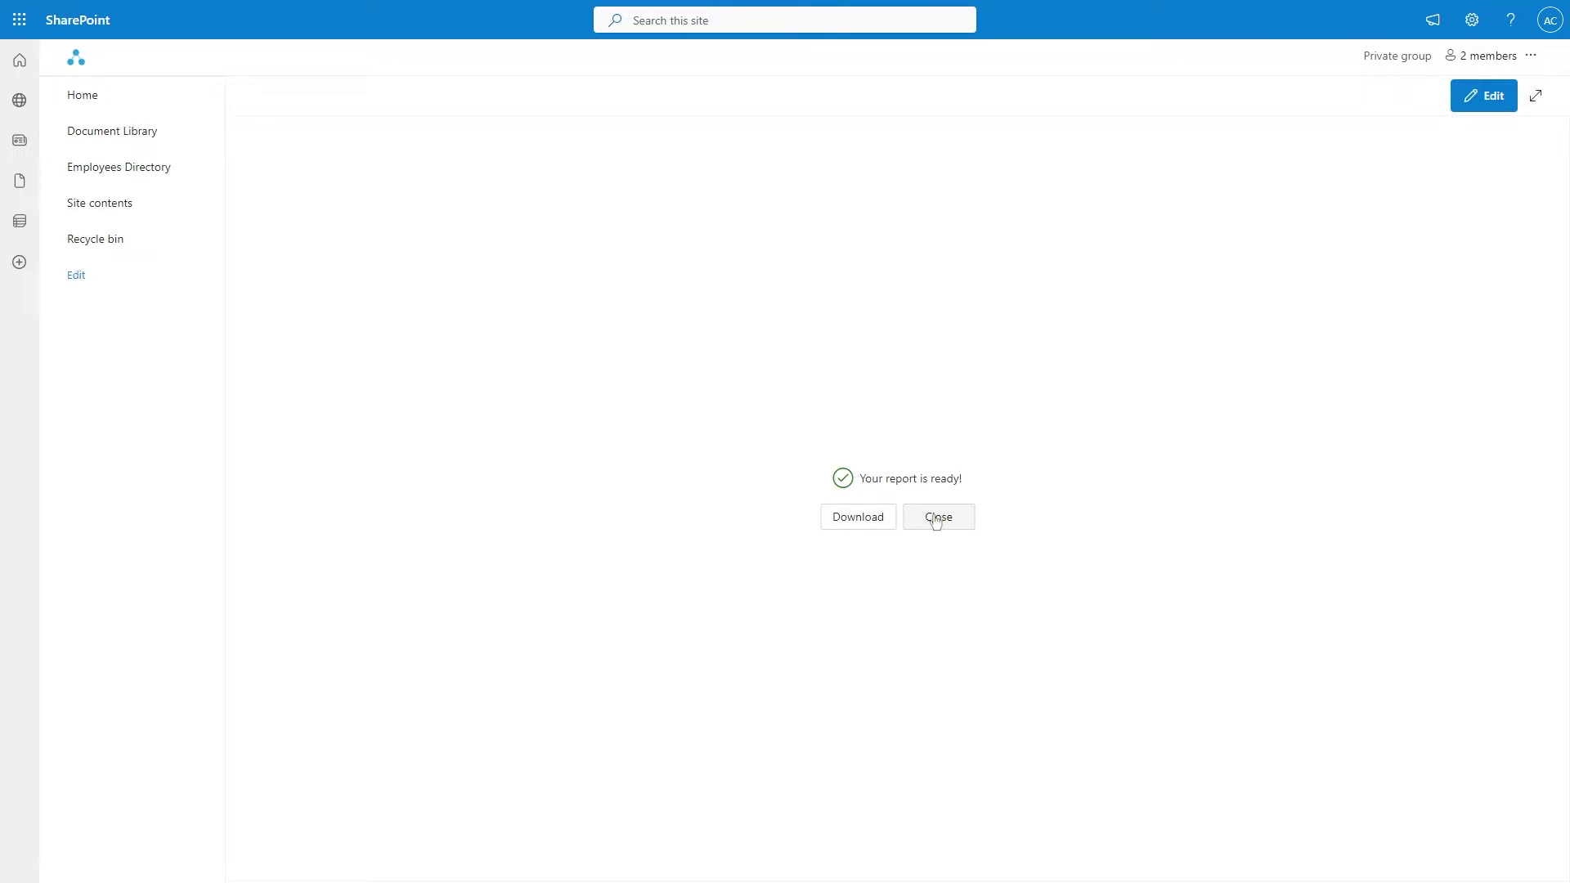
click(938, 518)
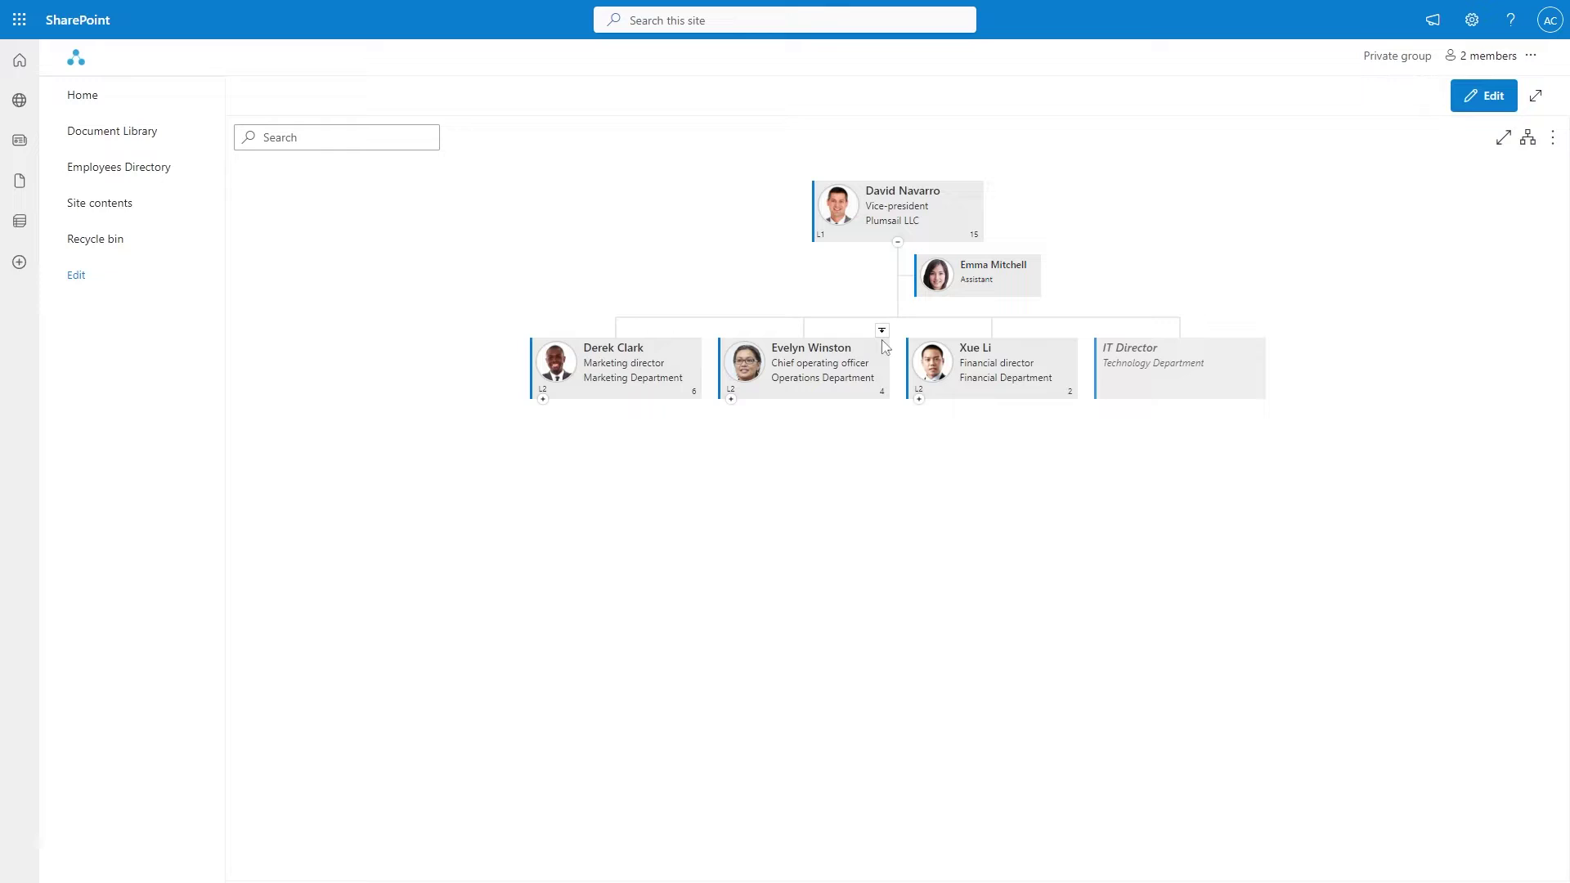
click(882, 337)
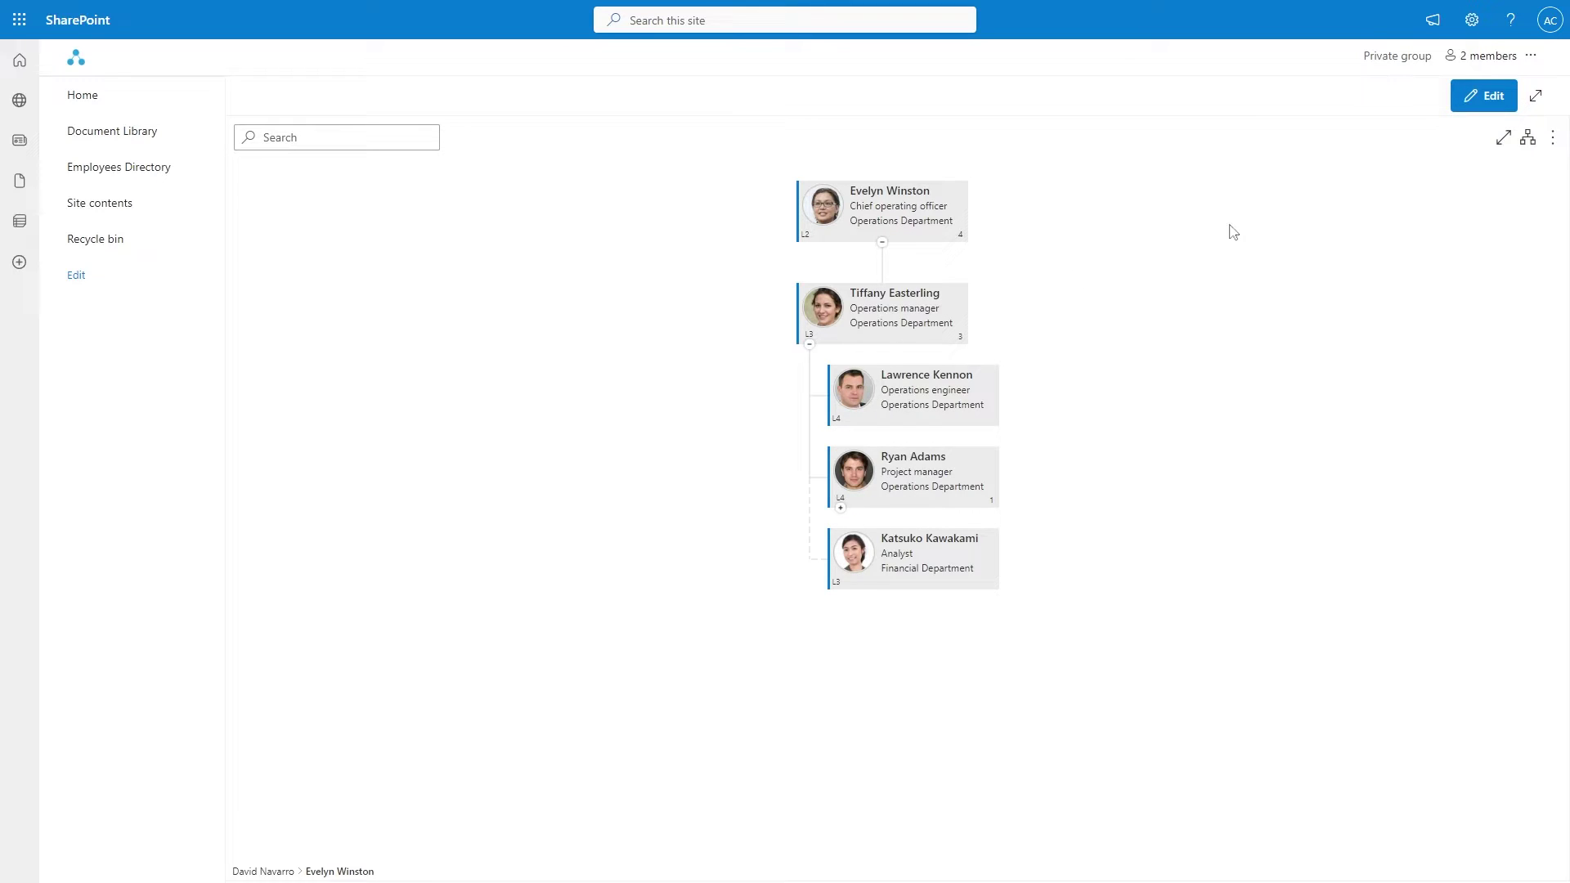
click(1527, 137)
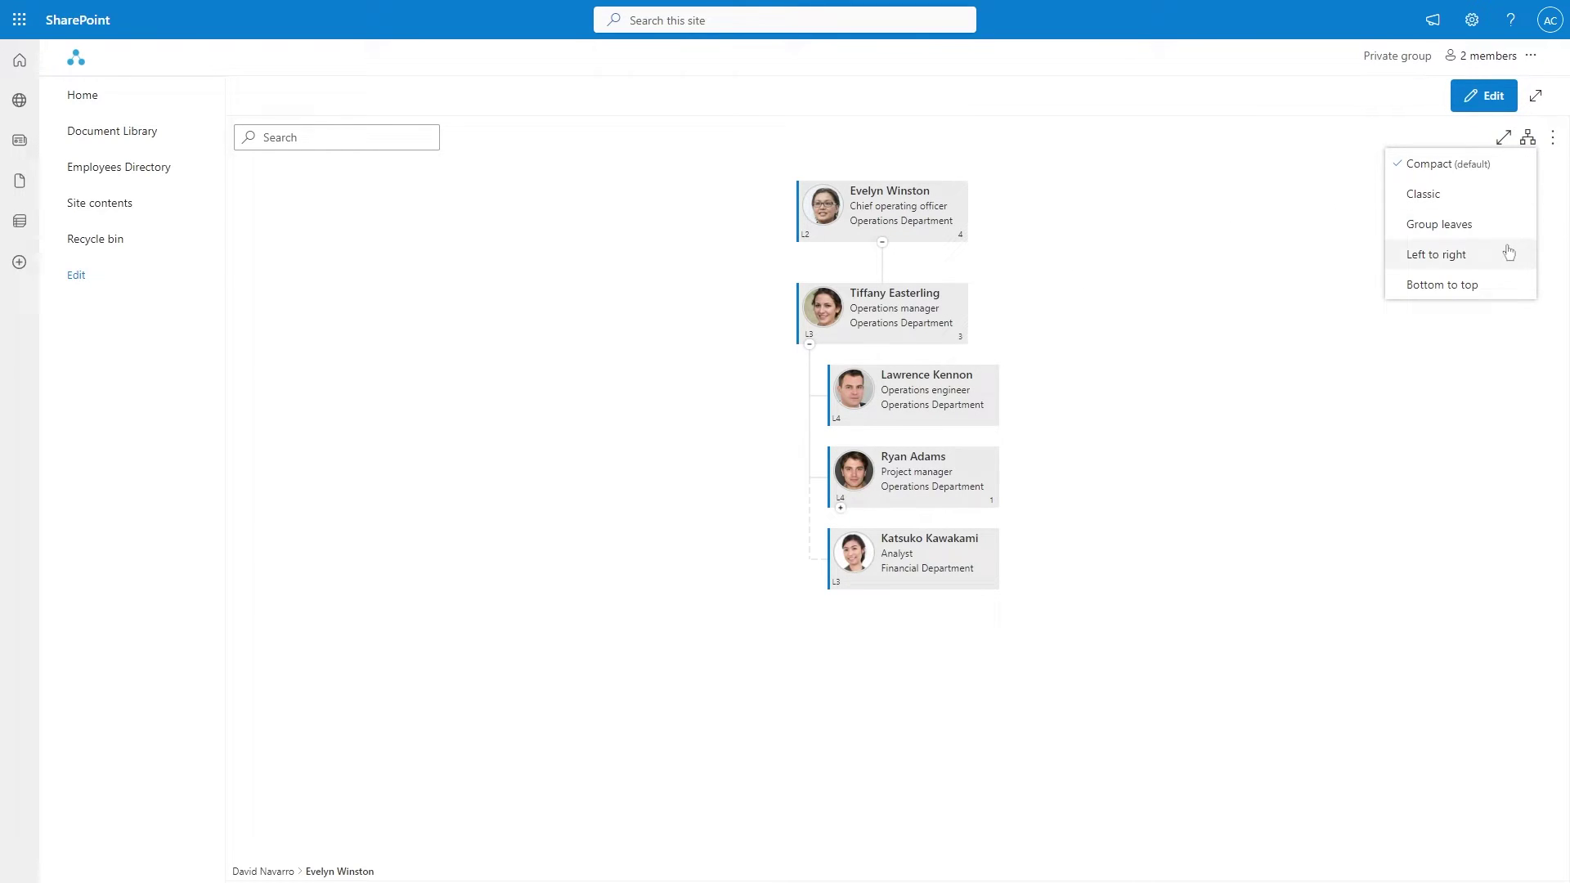
click(1436, 254)
click(1554, 137)
click(1473, 157)
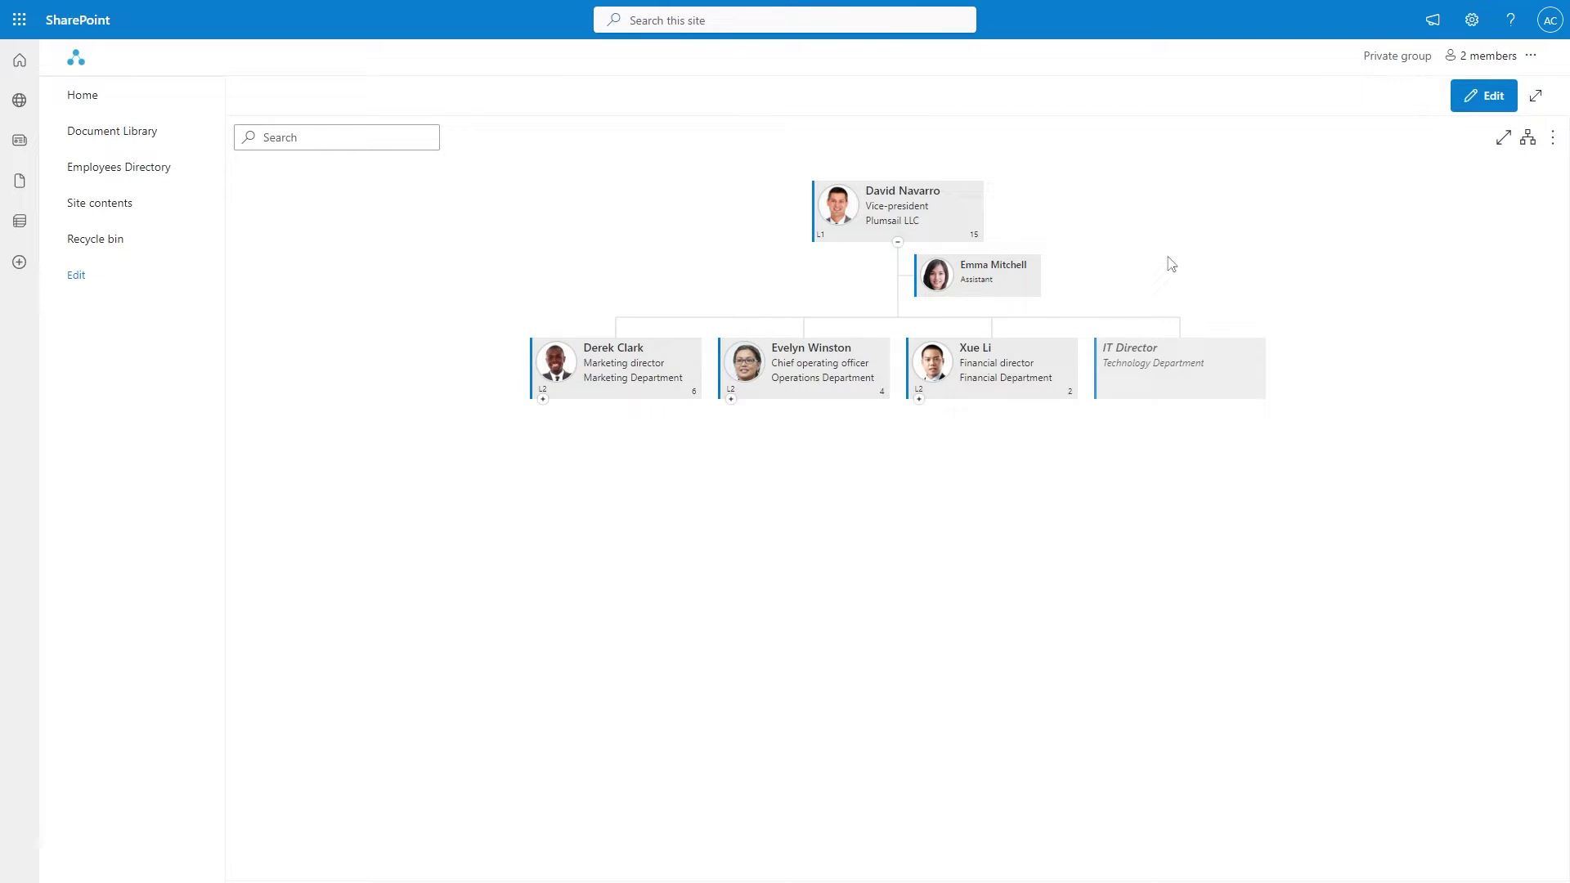
click(1553, 138)
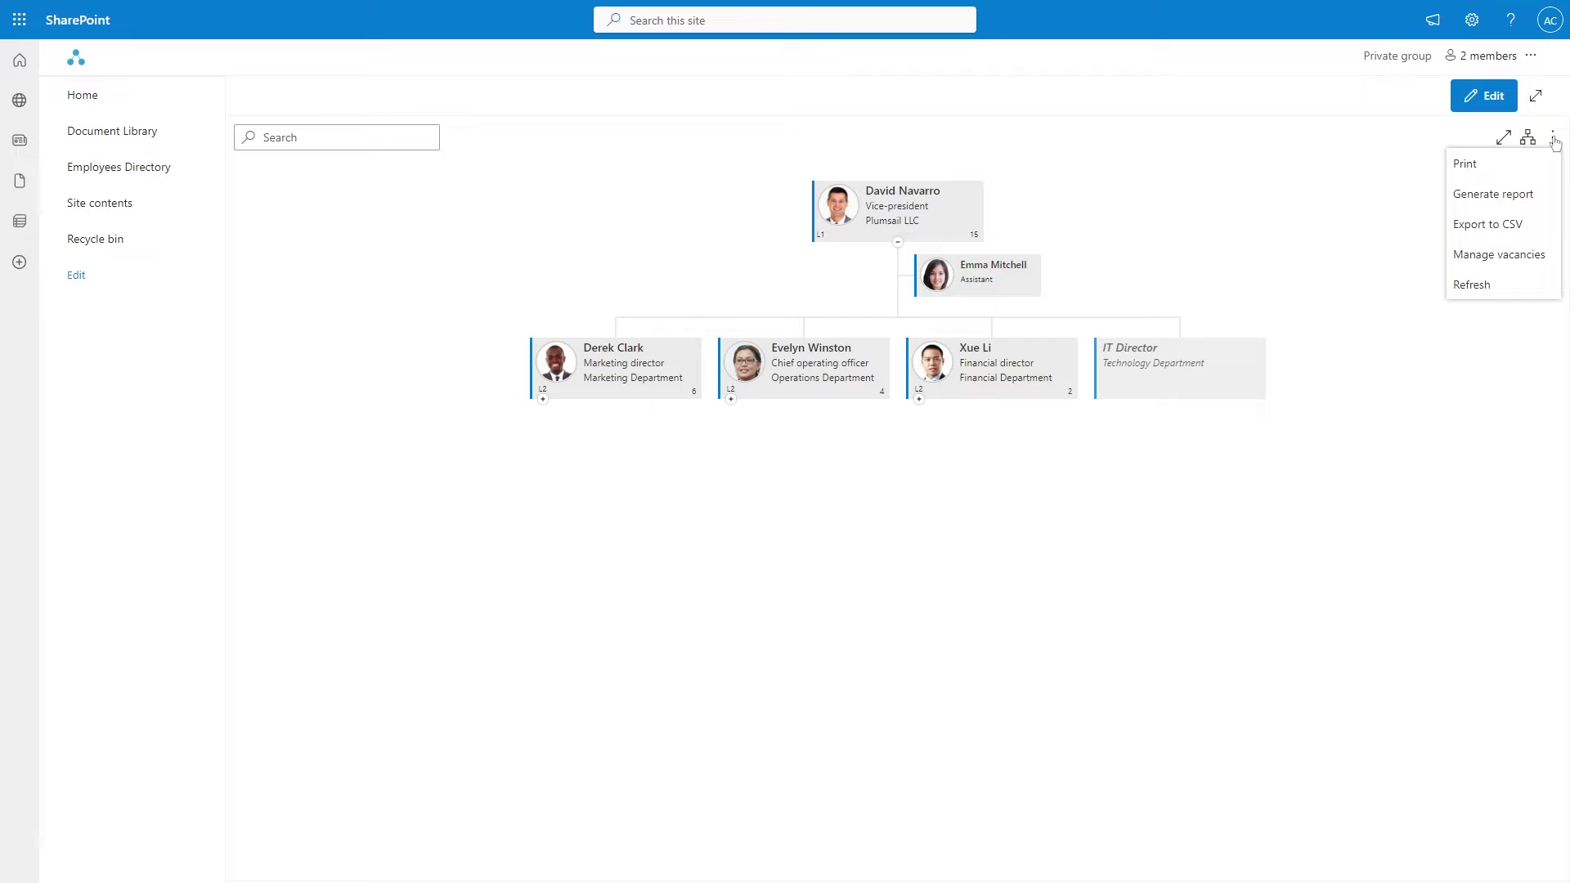
click(1487, 224)
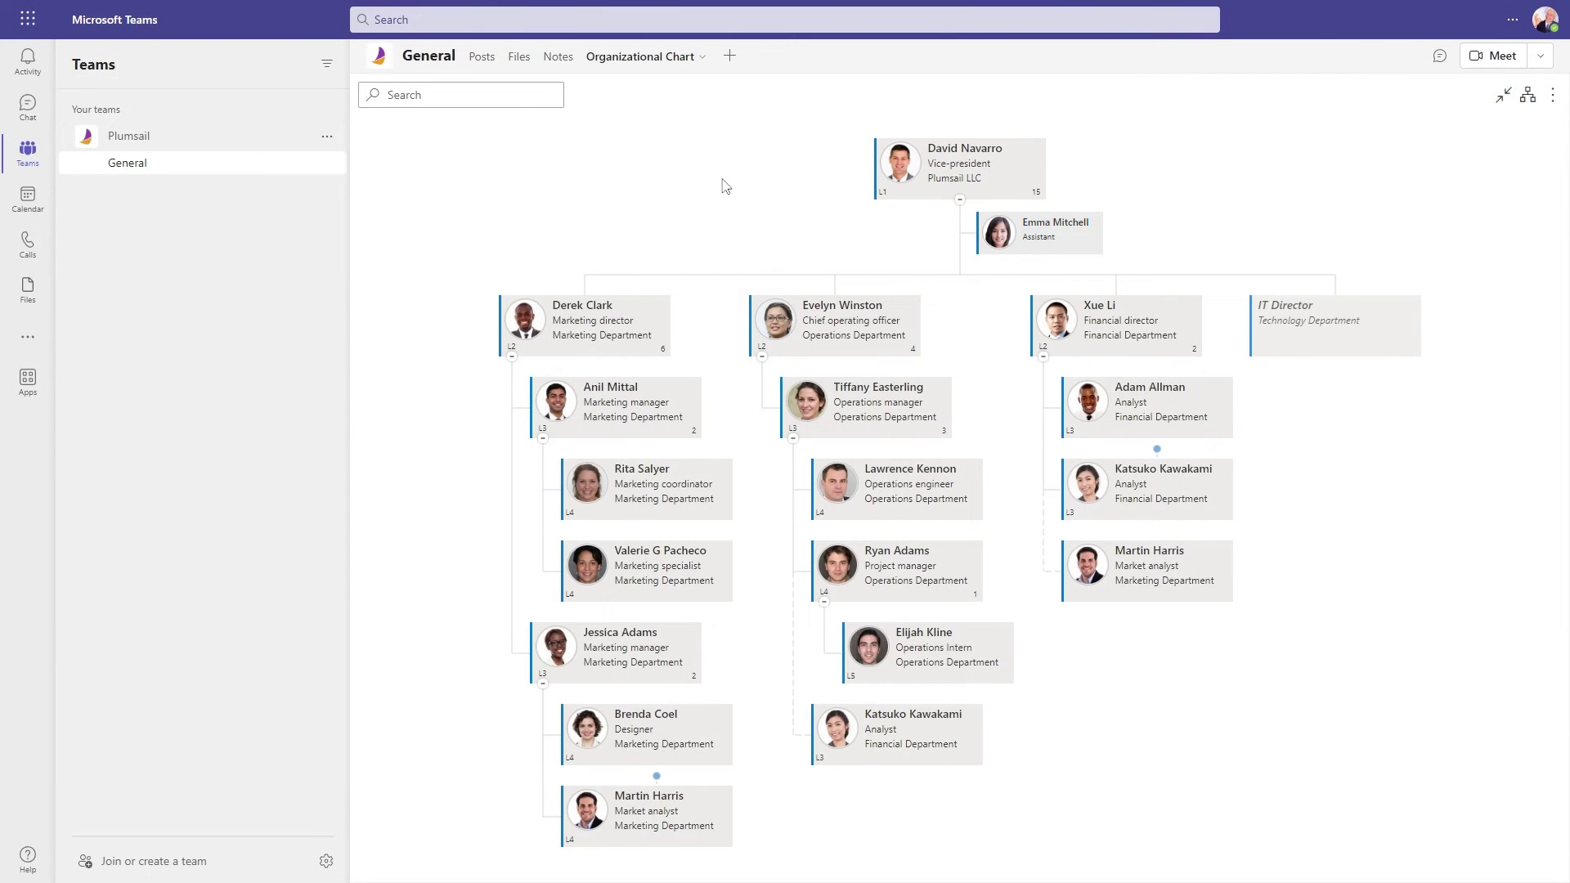
Open and close the dropdown on the Organizational Chart tab in Teams.
click(701, 57)
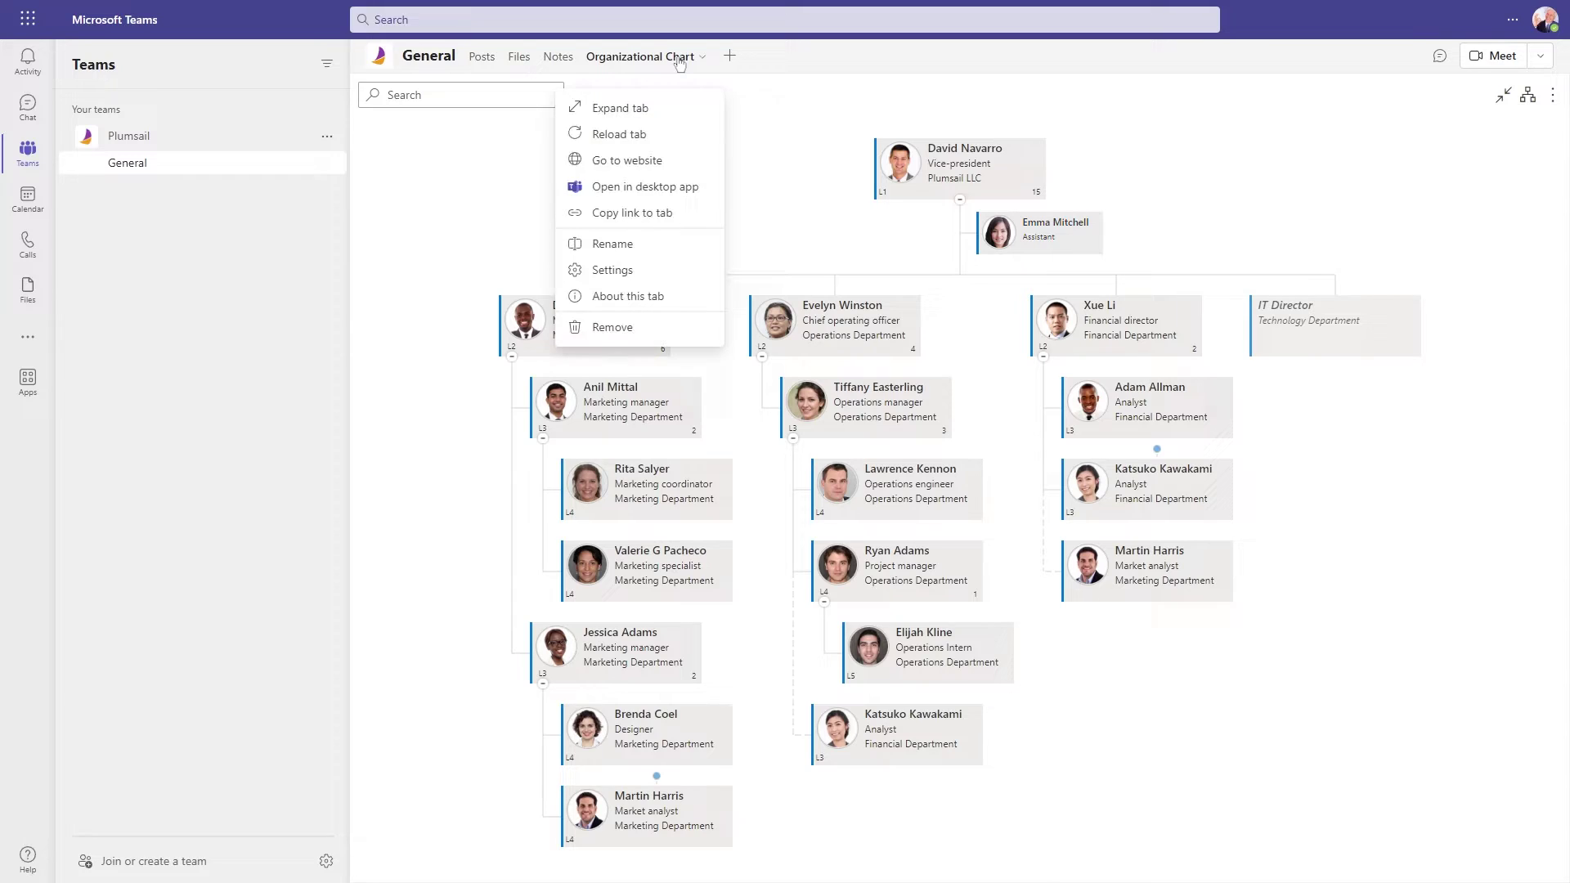
click(762, 111)
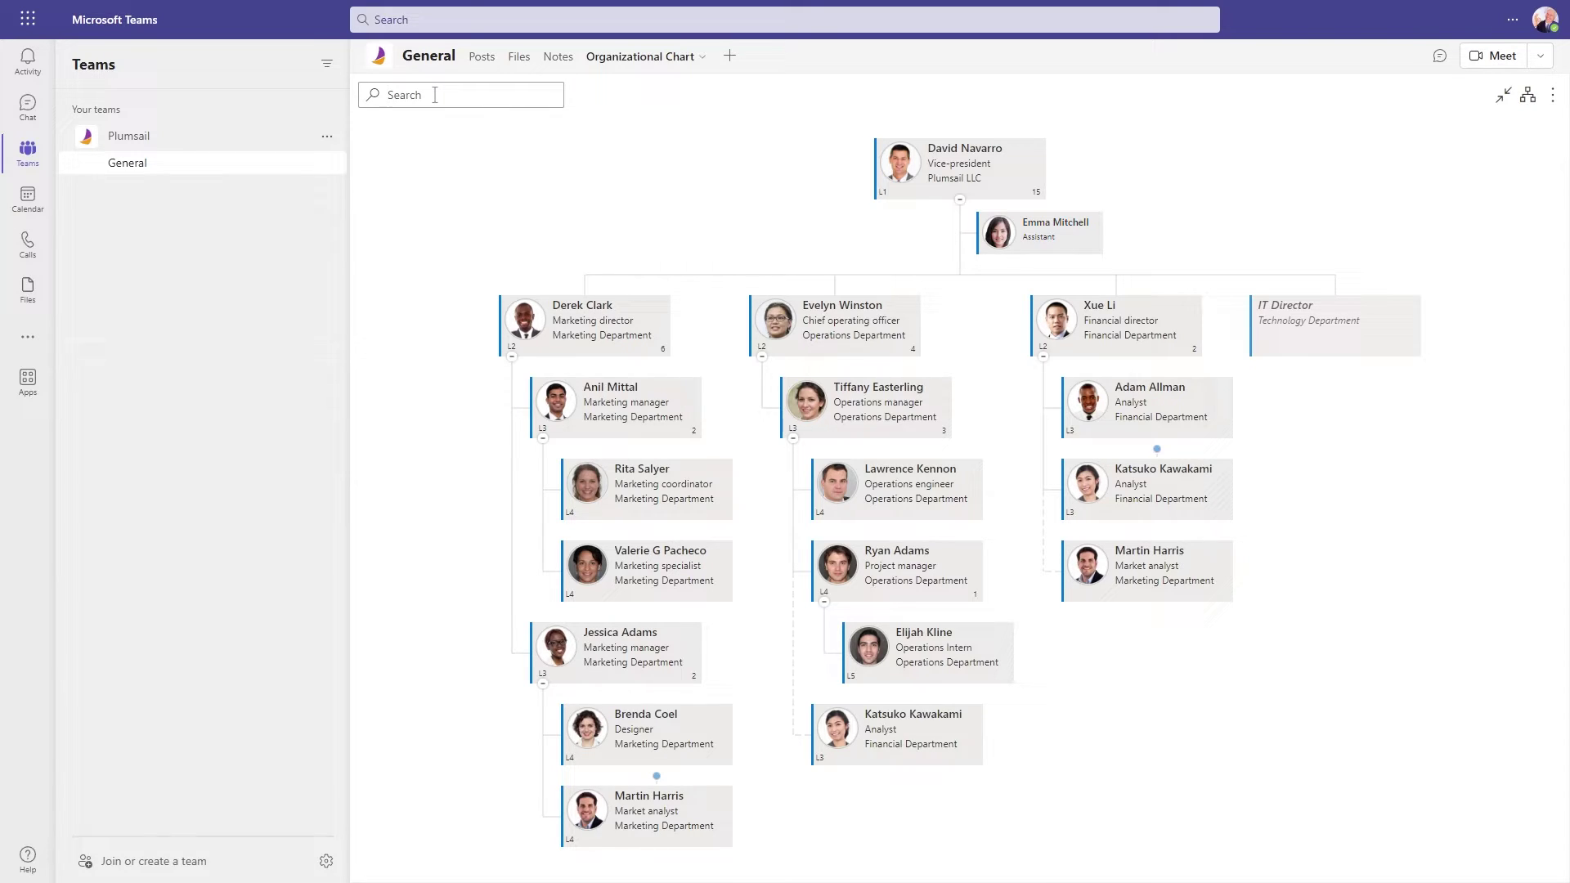
text(Ryan)
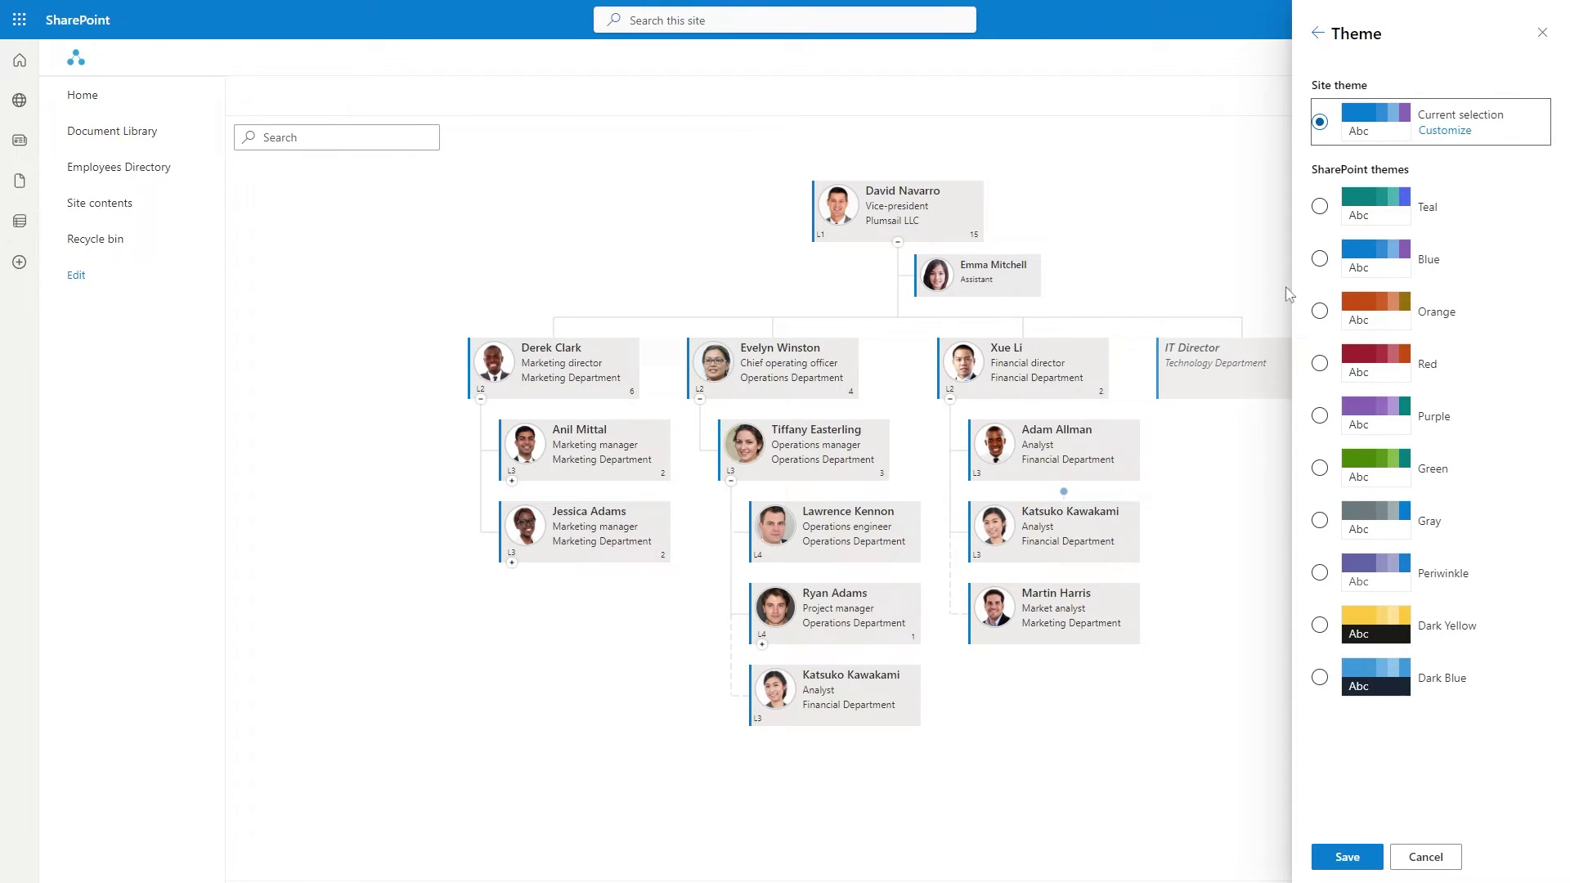
Preview the Teal, Blue and Orange themes on the chart, leaving Orange applied.
click(1319, 206)
click(1320, 260)
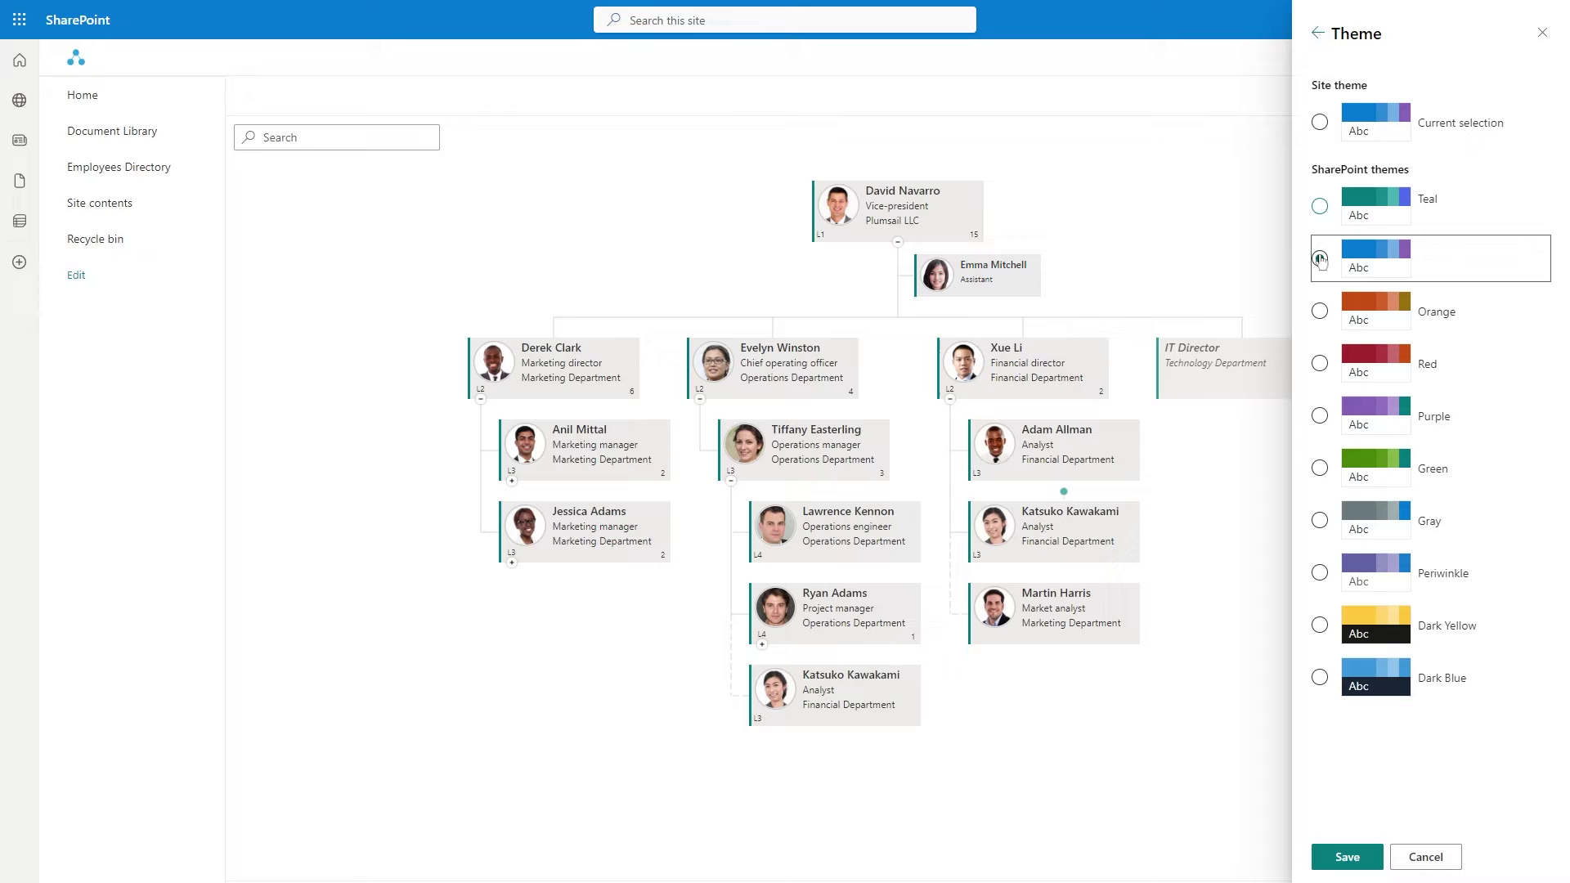
click(1320, 310)
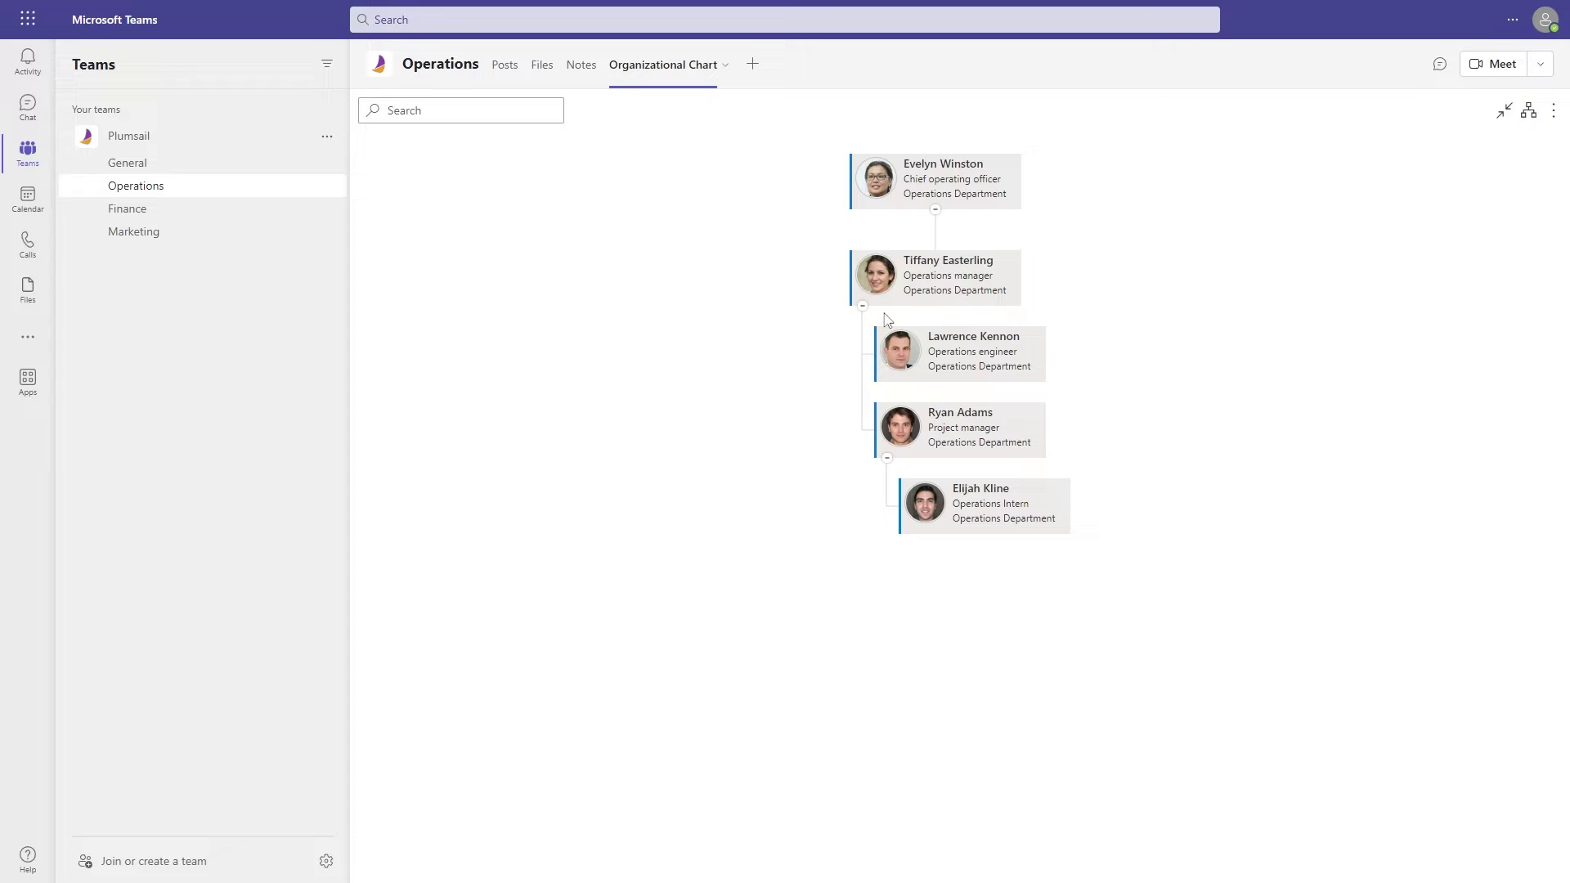
click(176, 209)
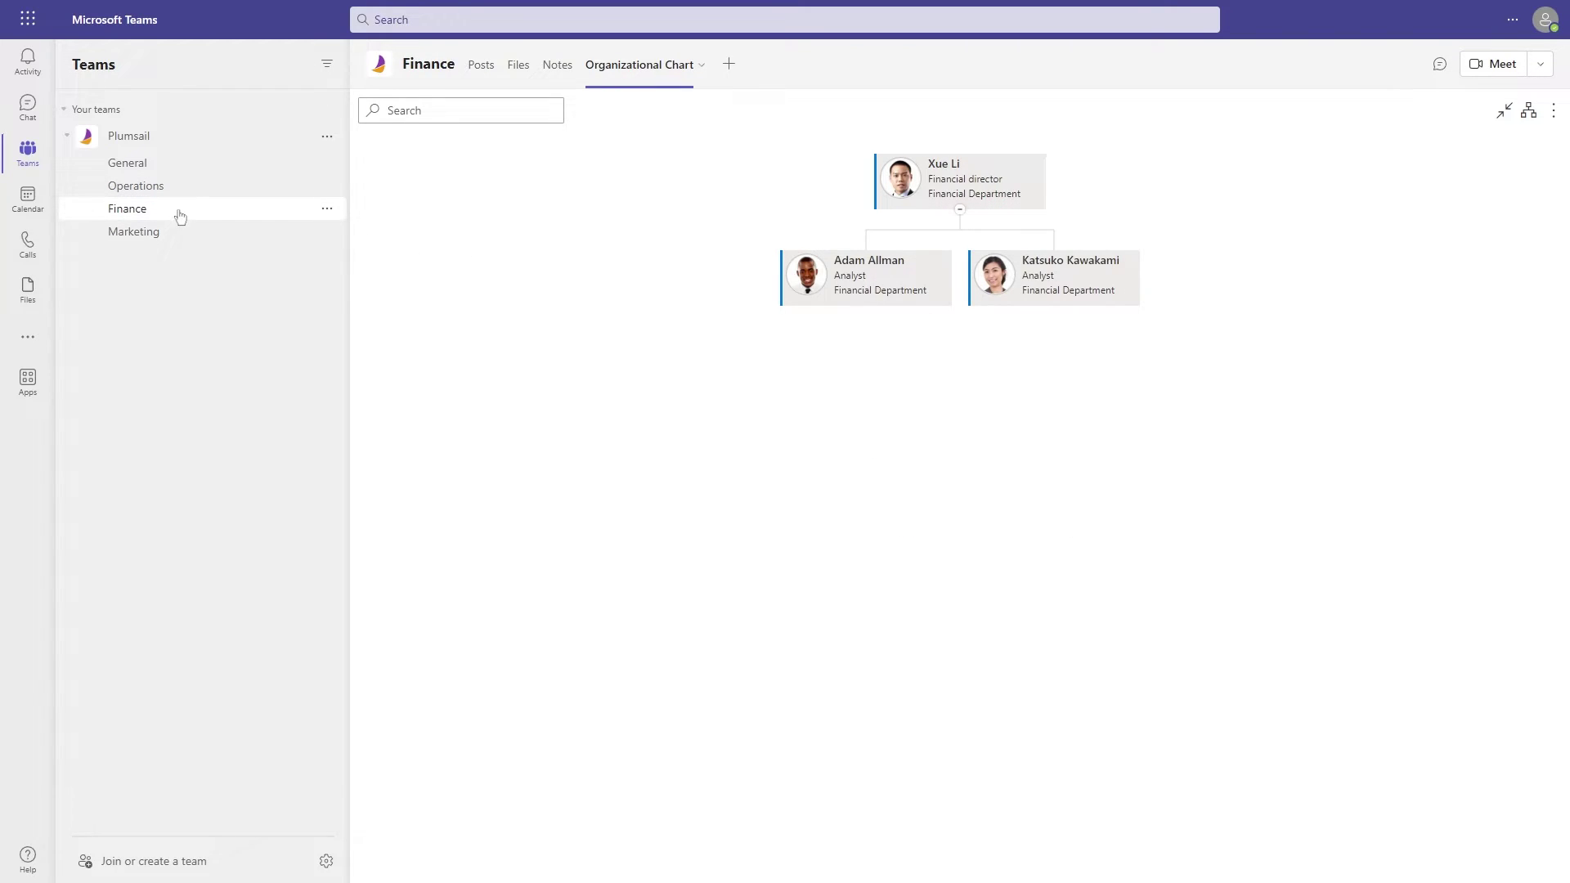
click(185, 230)
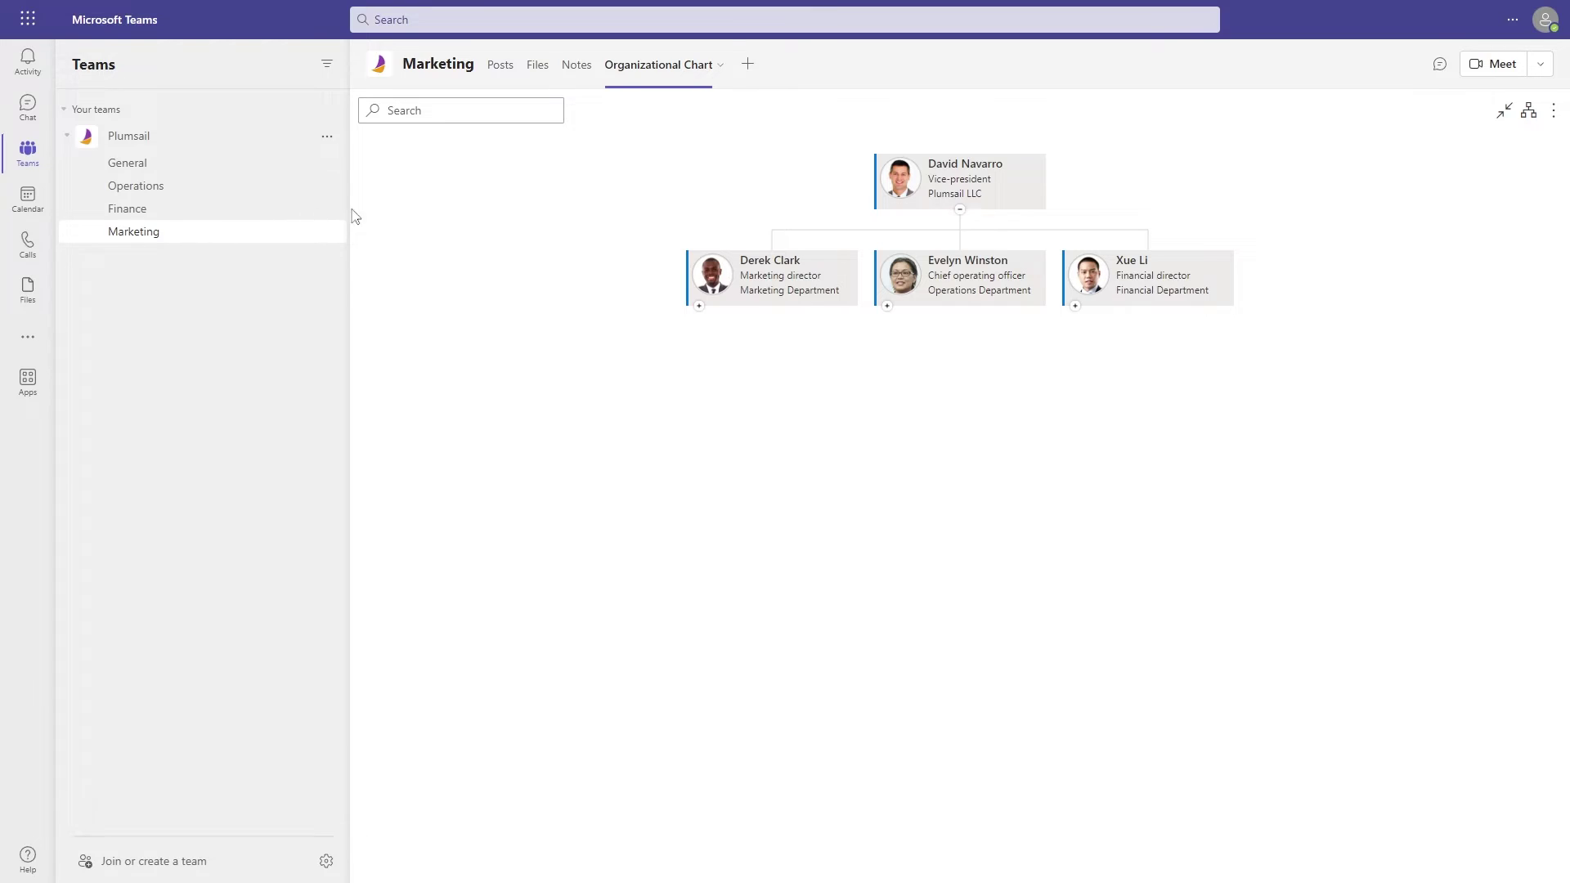
click(1505, 111)
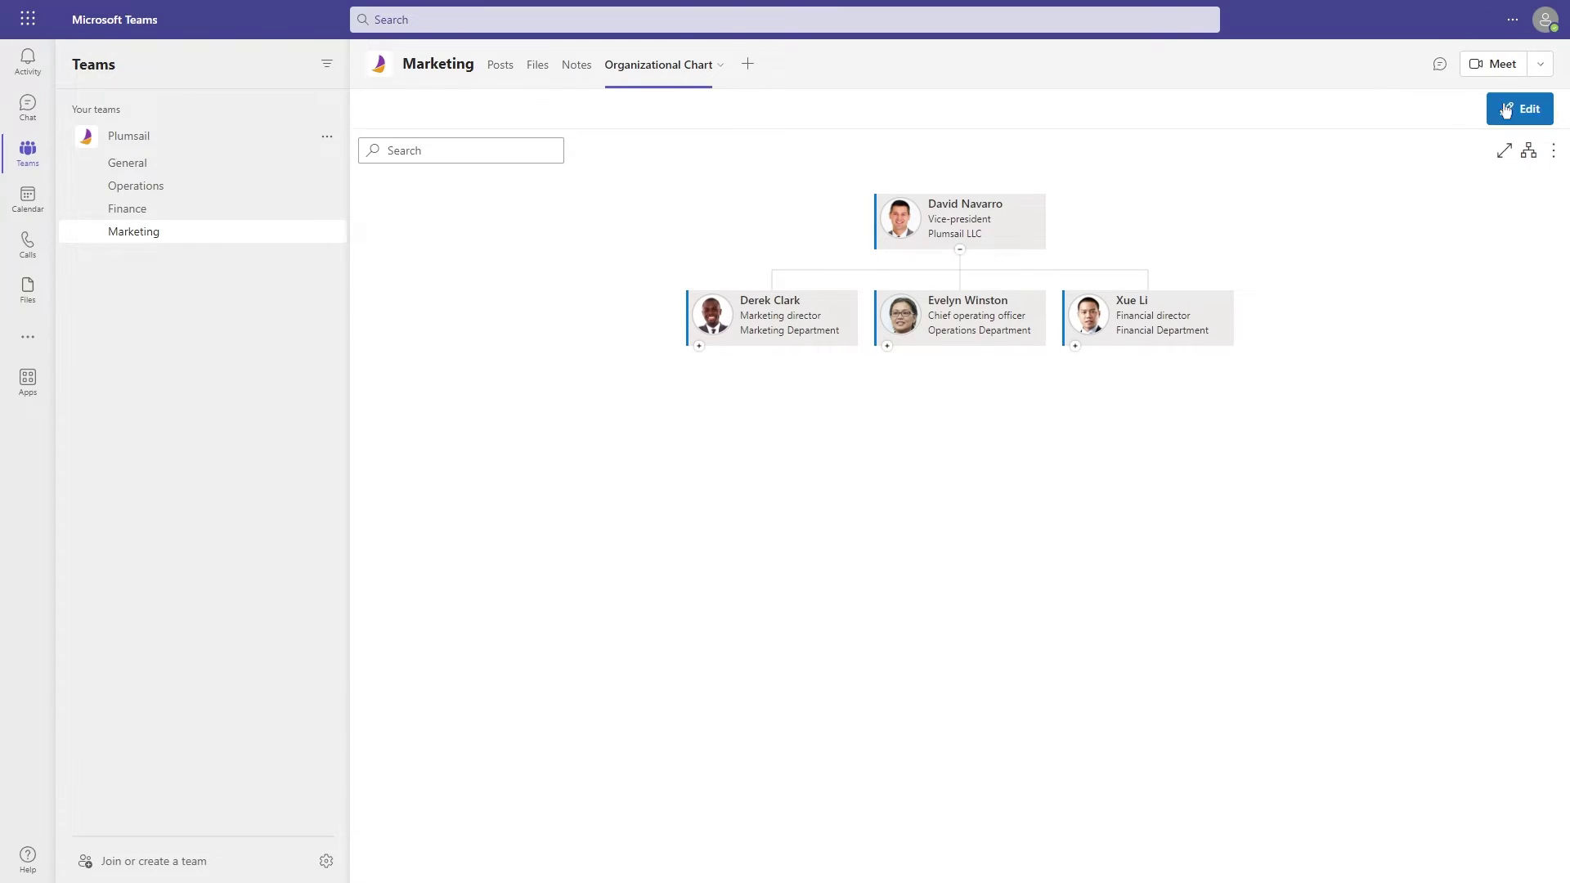
Edit the Marketing chart page and set the wizard's filtration to Simple mode.
click(1519, 109)
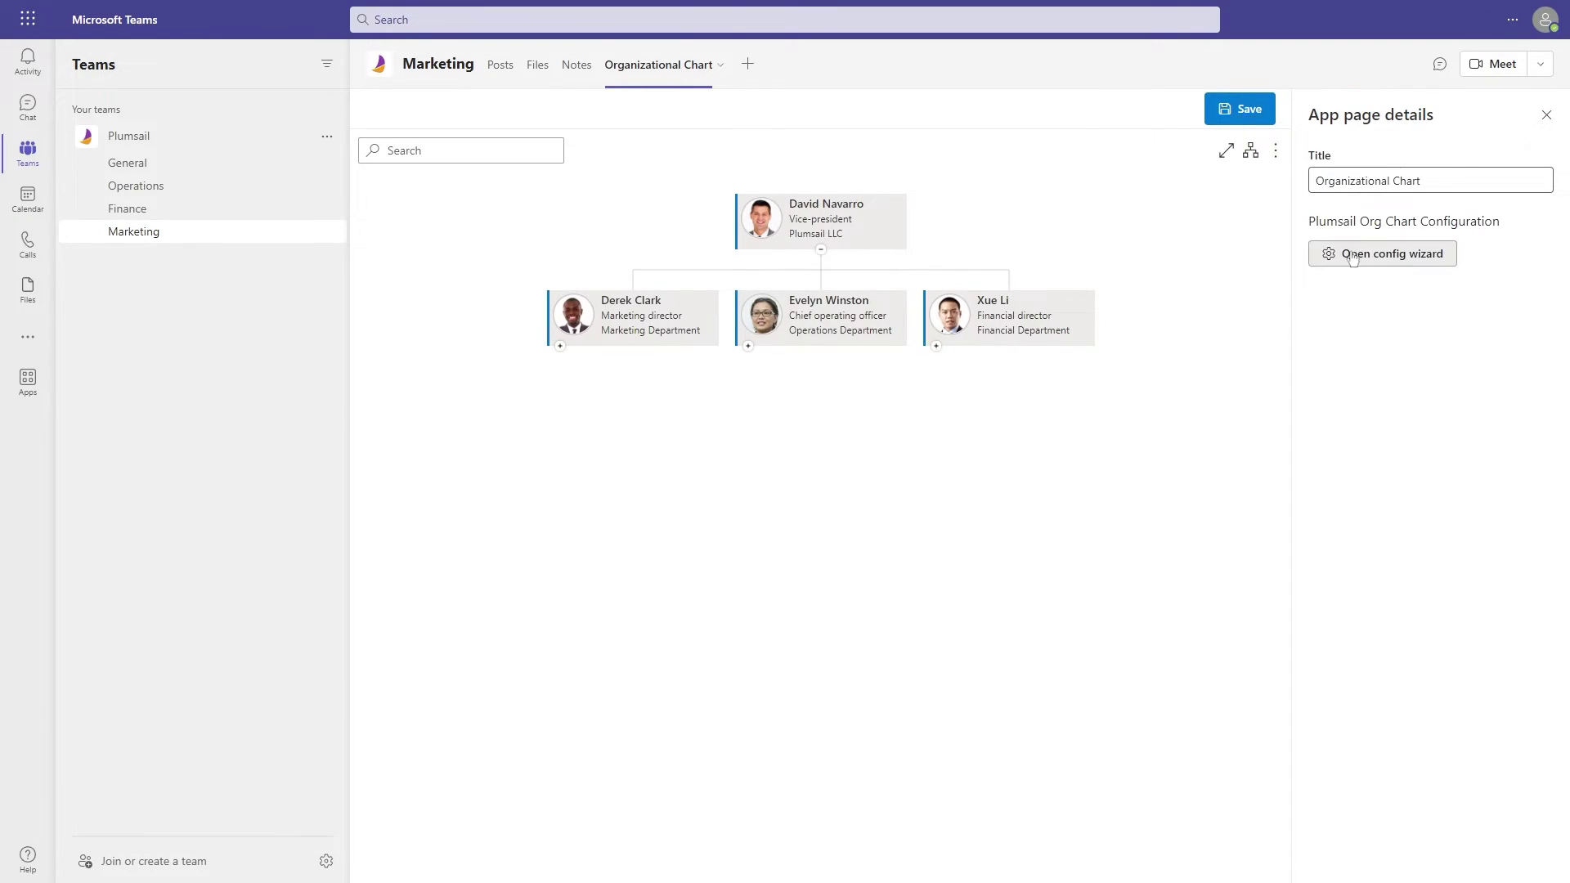
click(1379, 251)
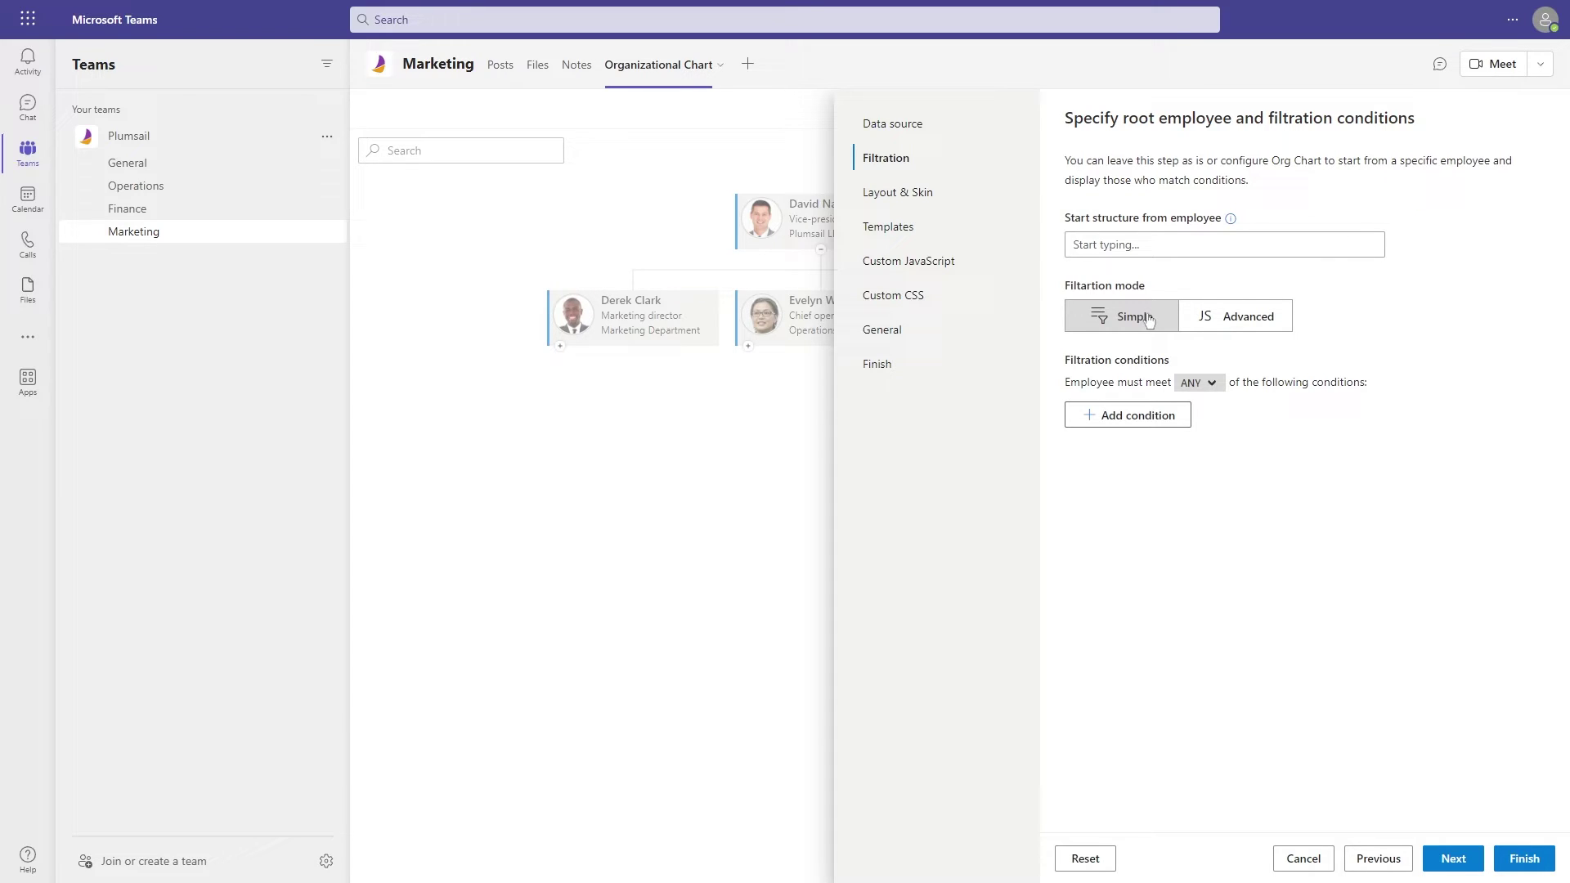
click(1229, 317)
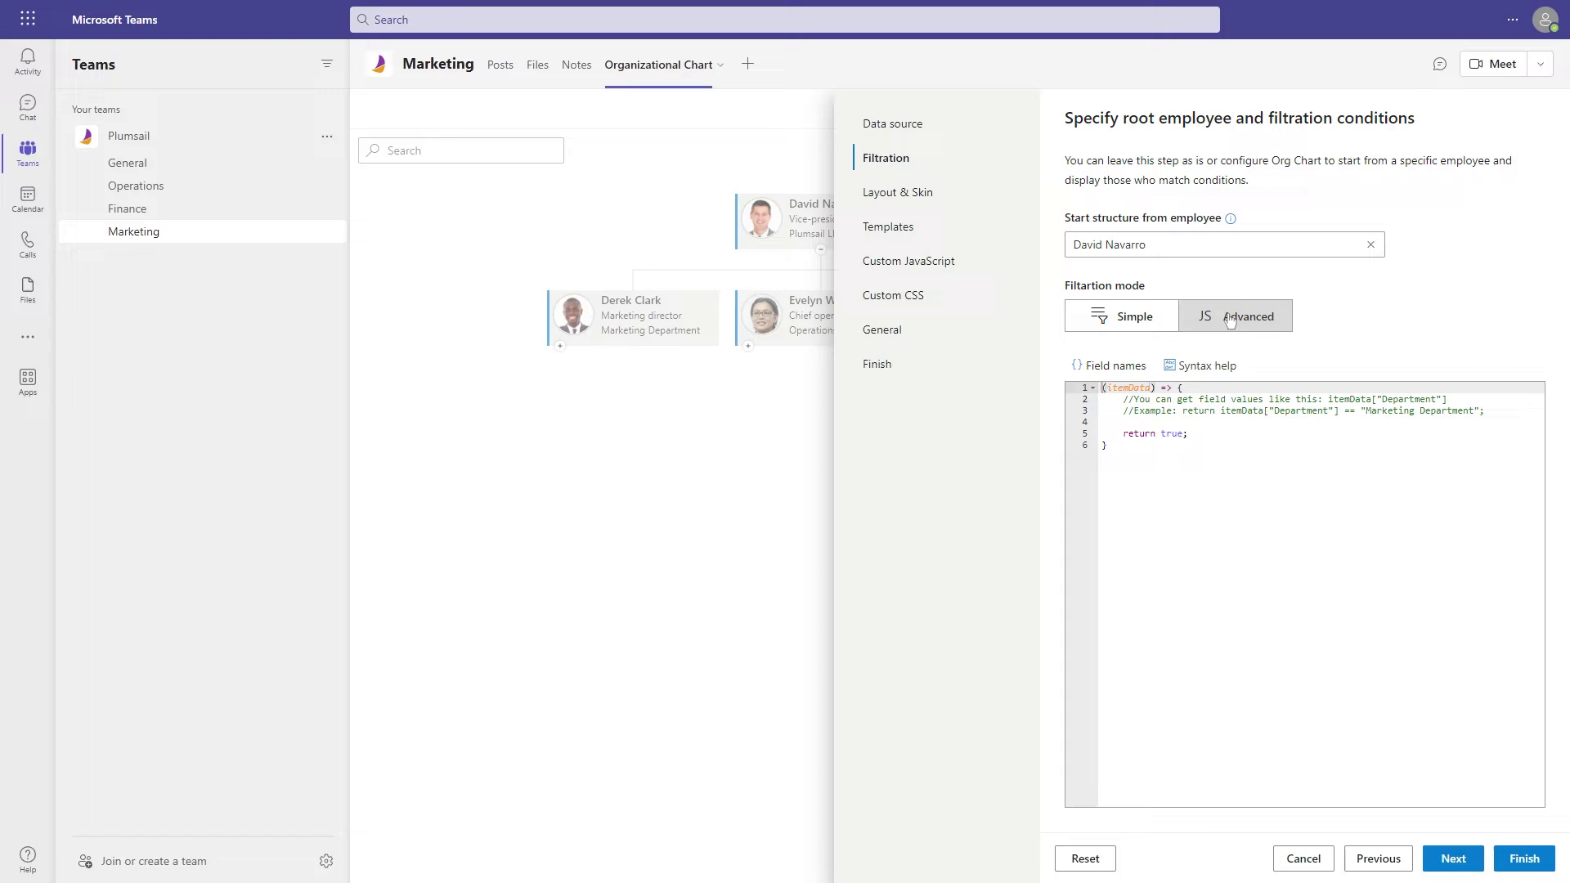
click(1129, 316)
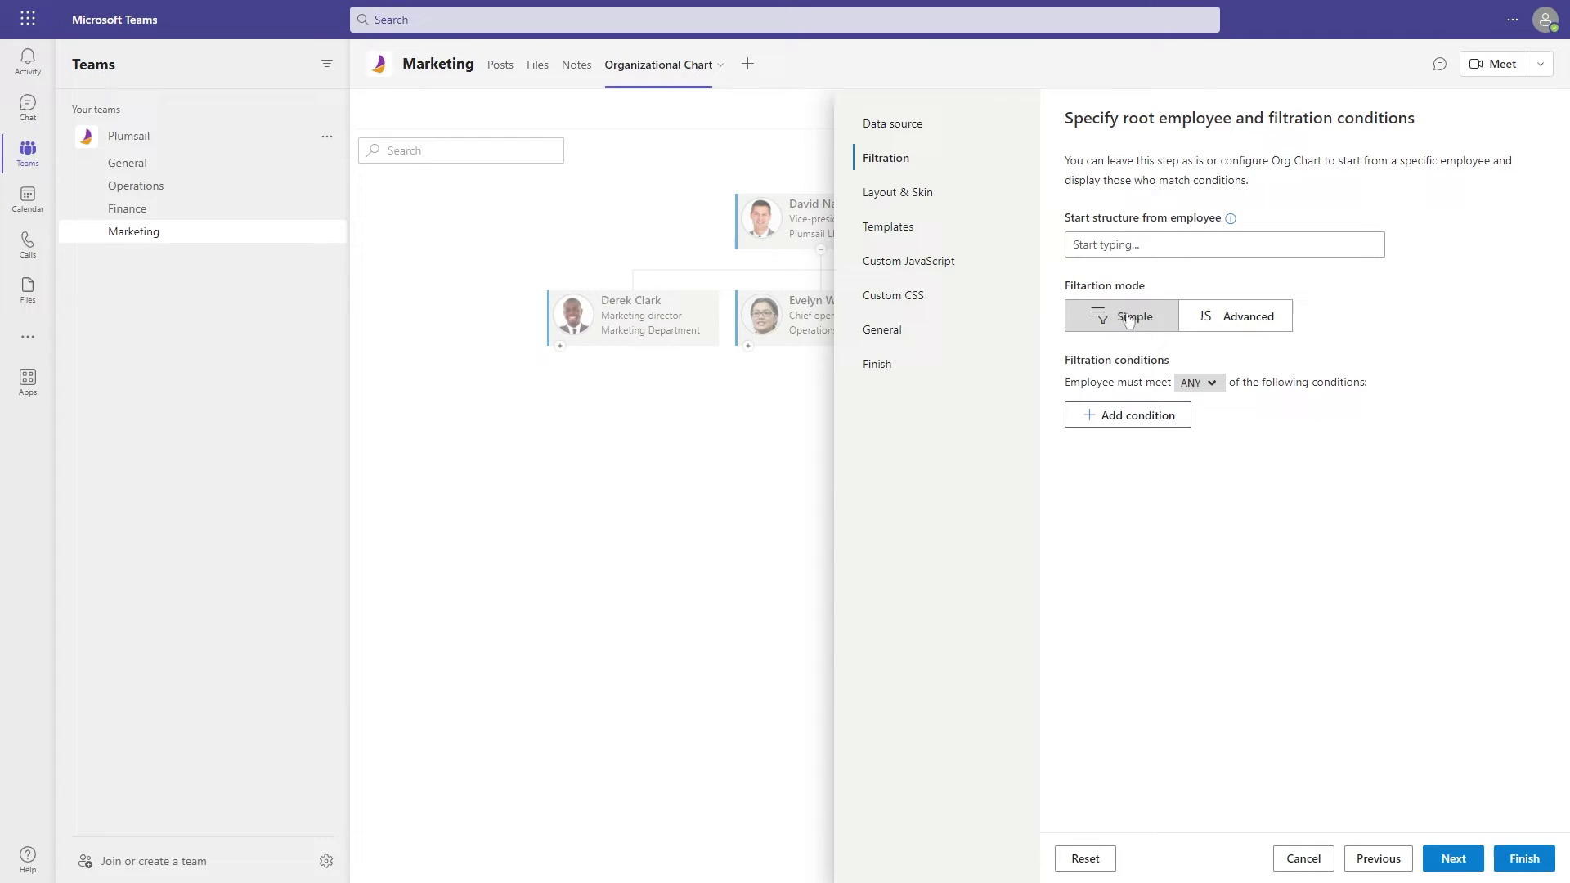
click(1126, 415)
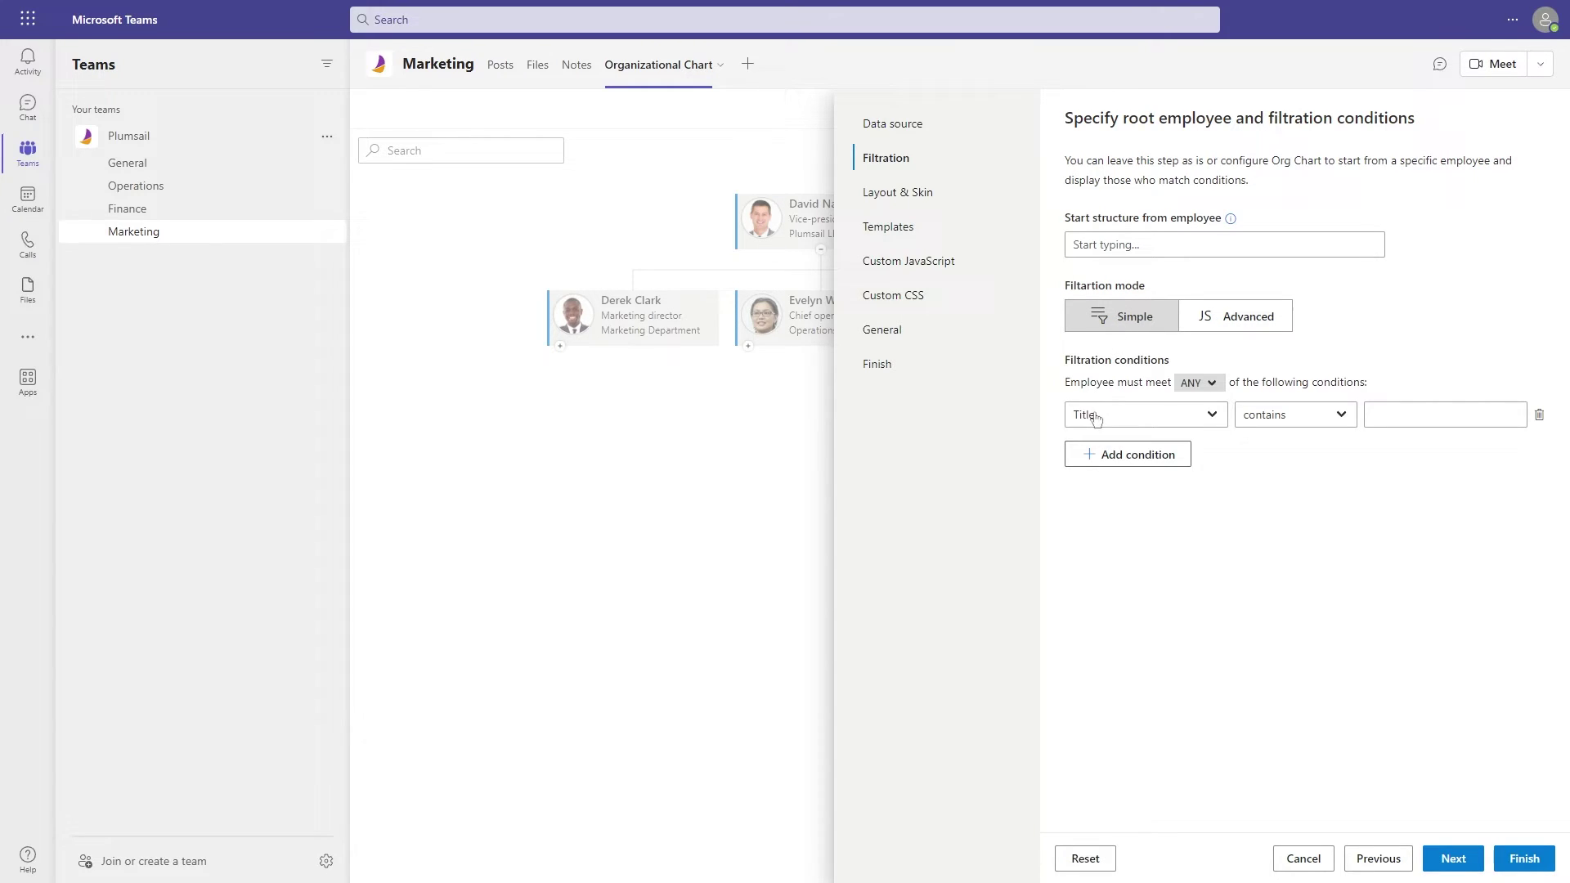
click(1209, 414)
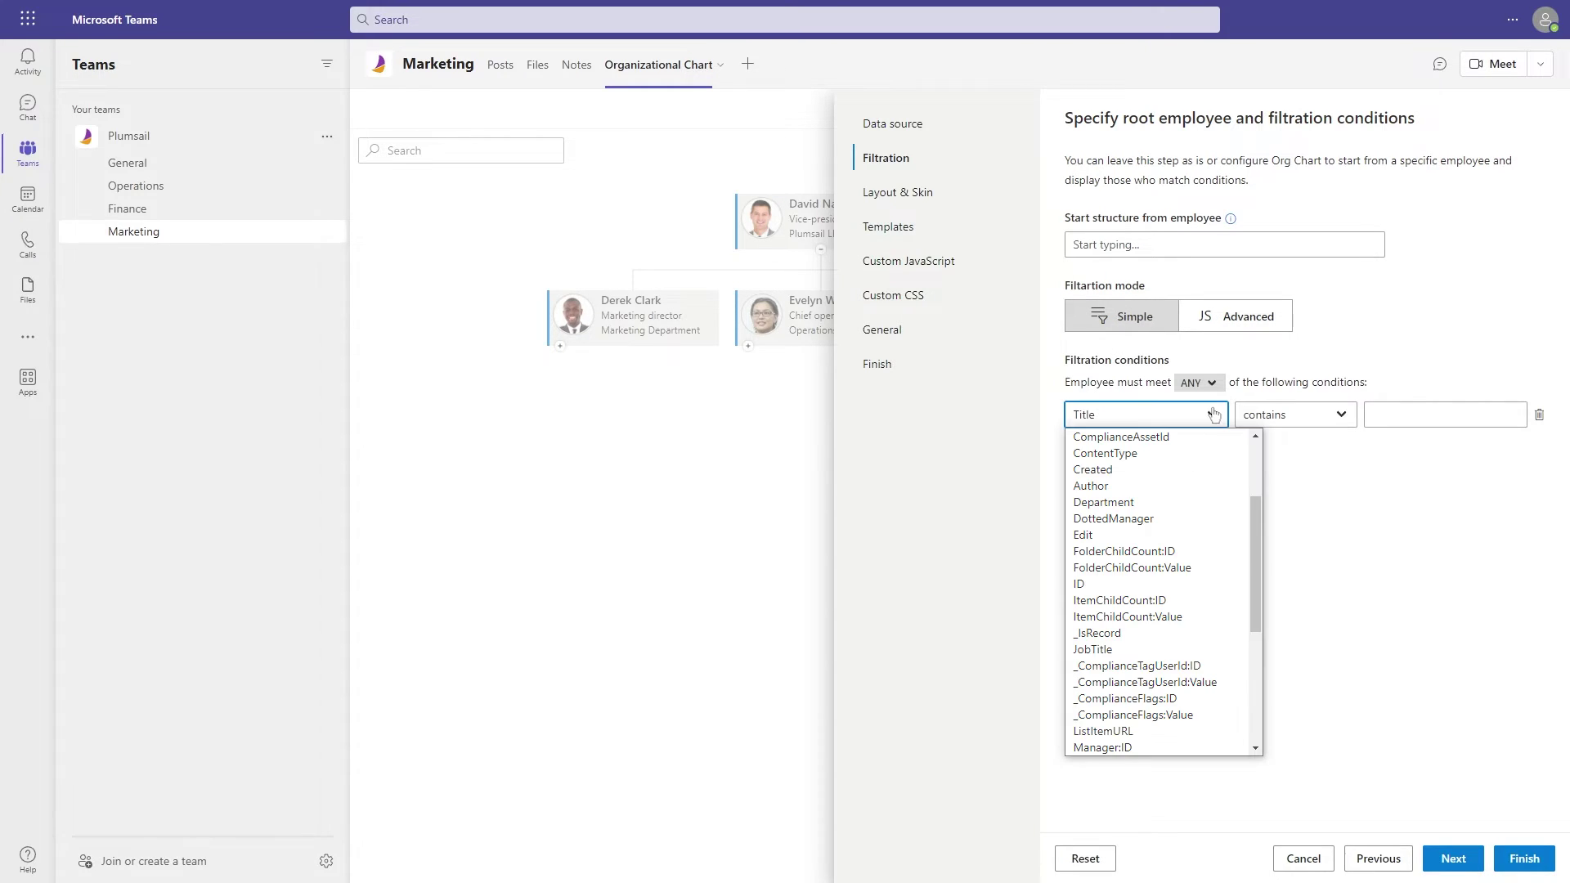
click(1212, 501)
click(1337, 416)
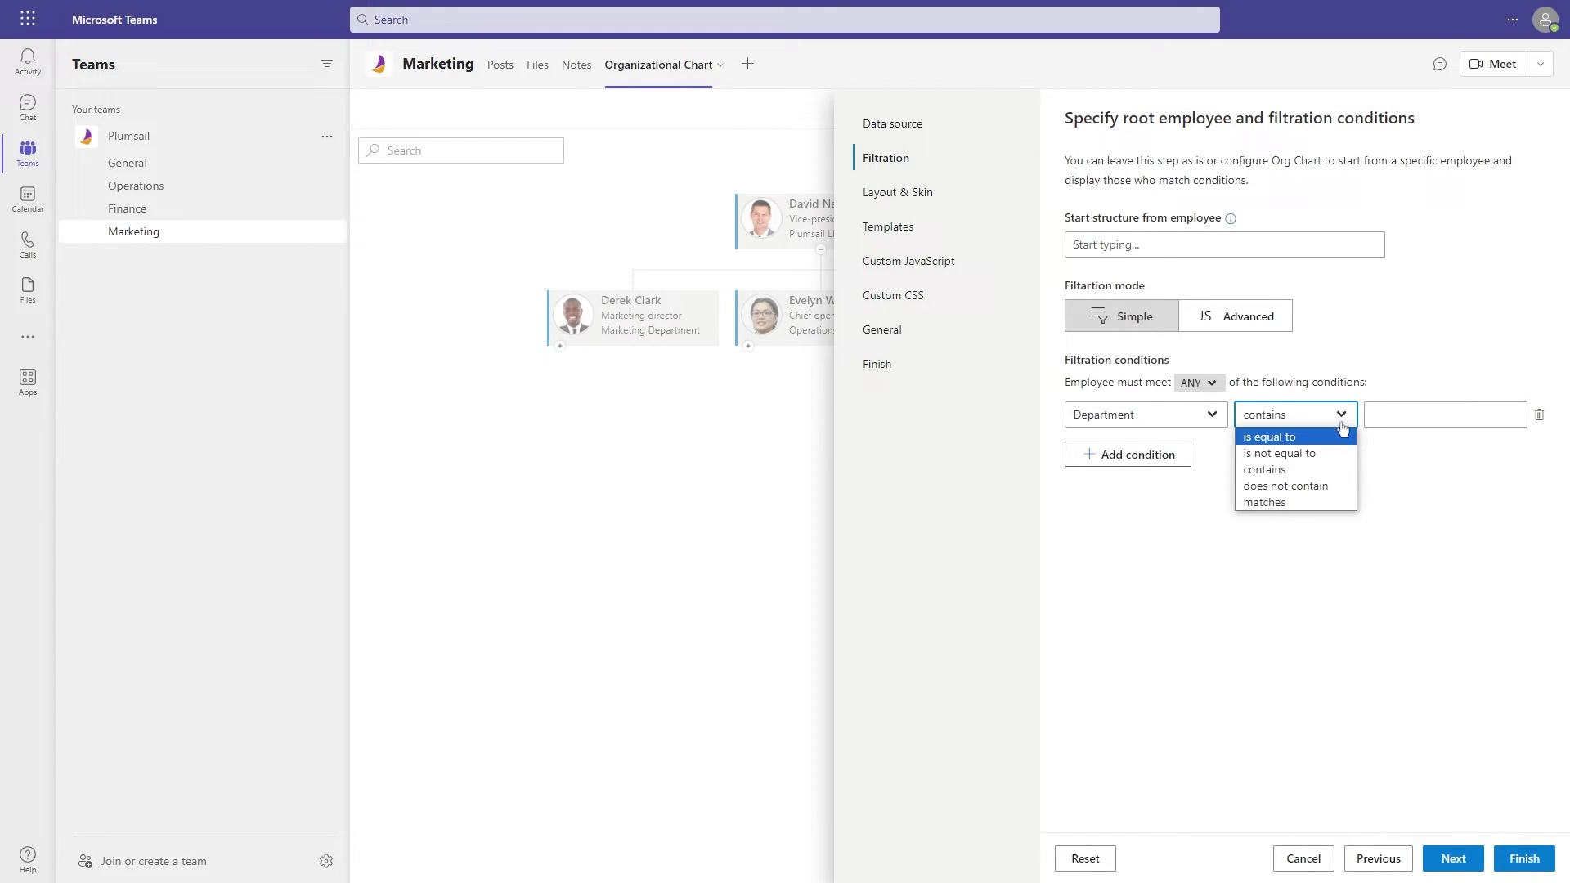
click(1343, 437)
click(1427, 415)
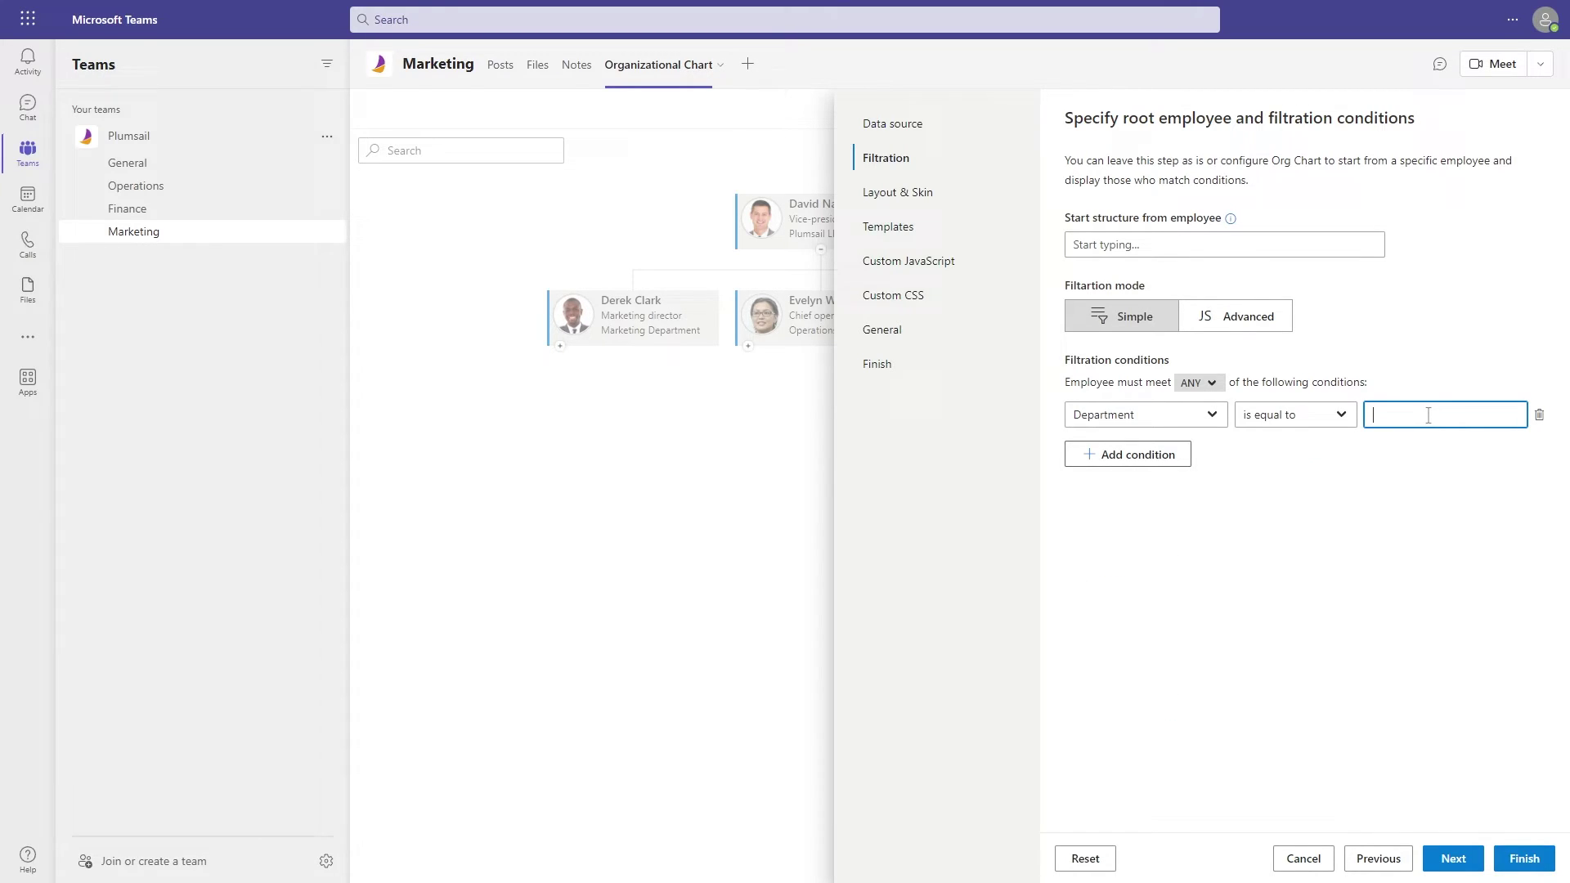
text(Marketing Department)
click(1154, 244)
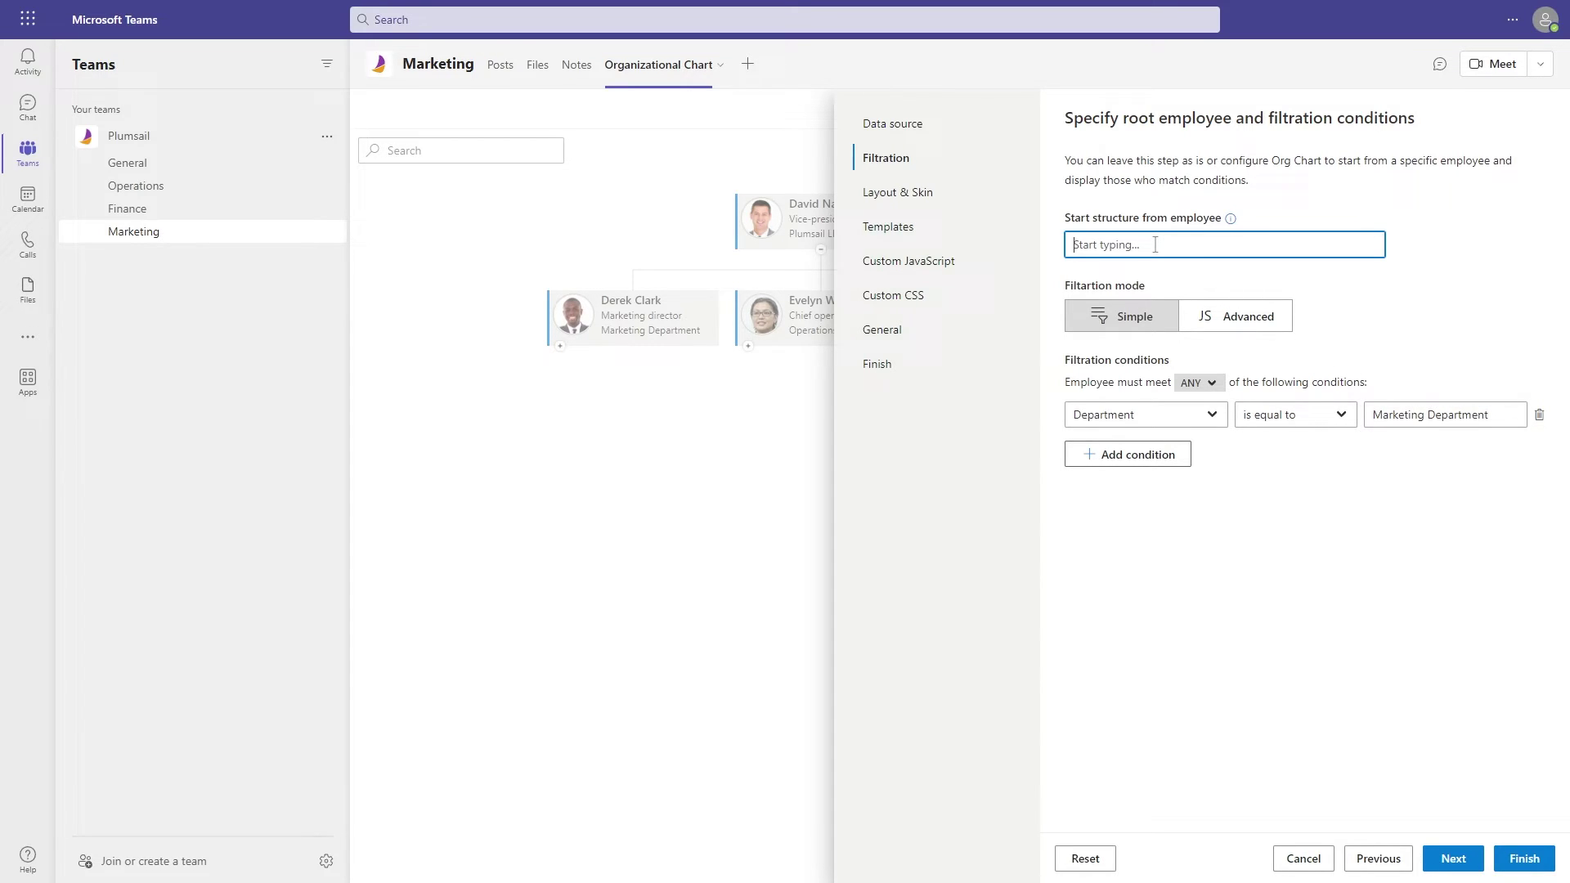
text(Derek)
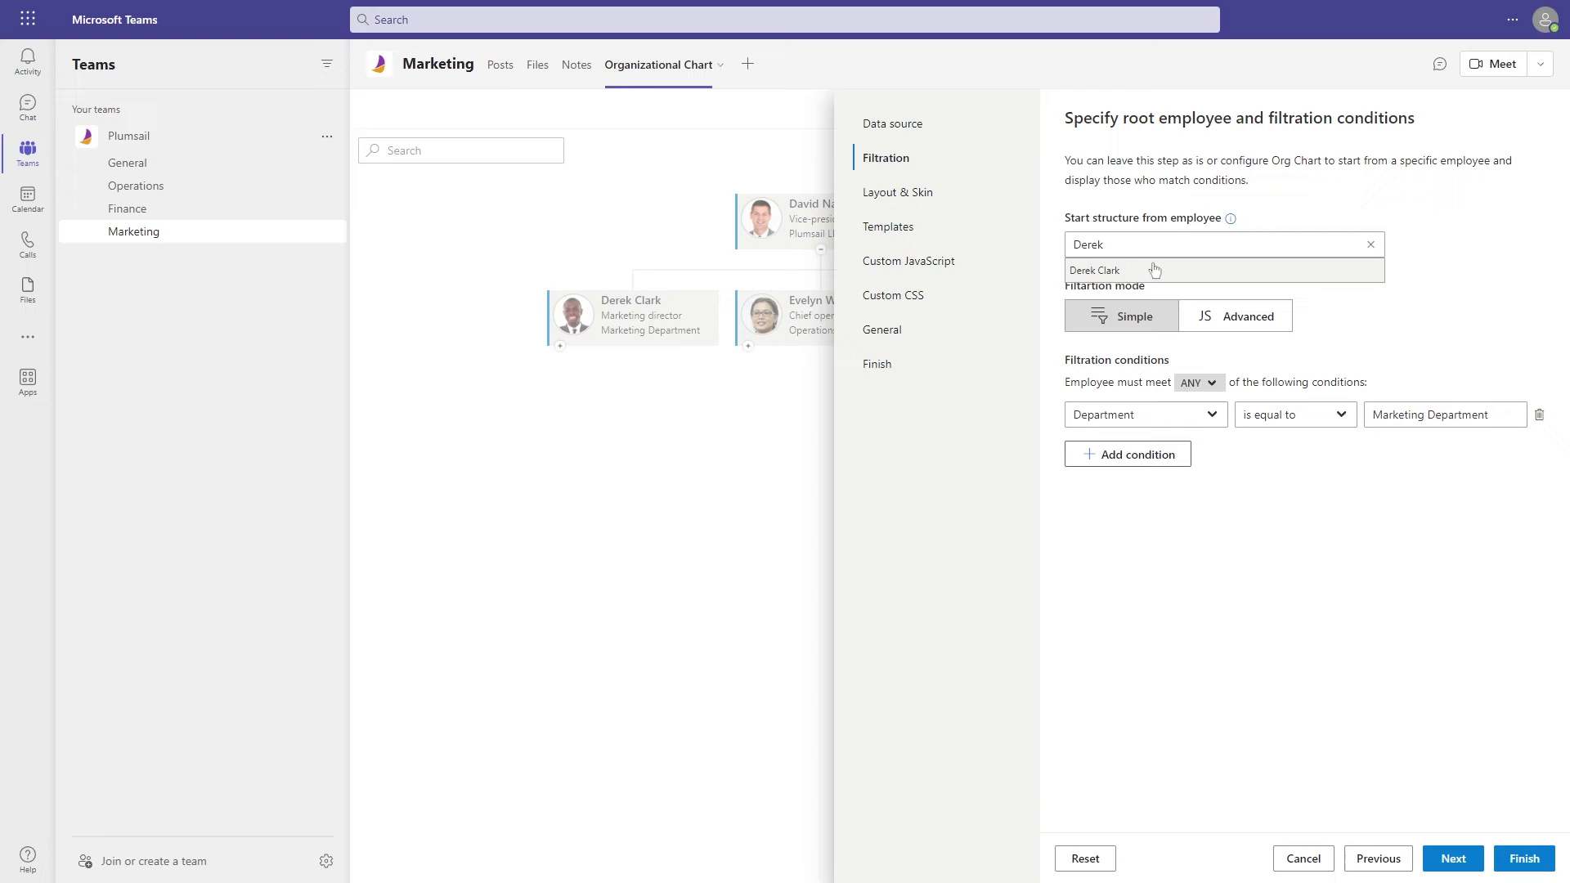
click(1152, 270)
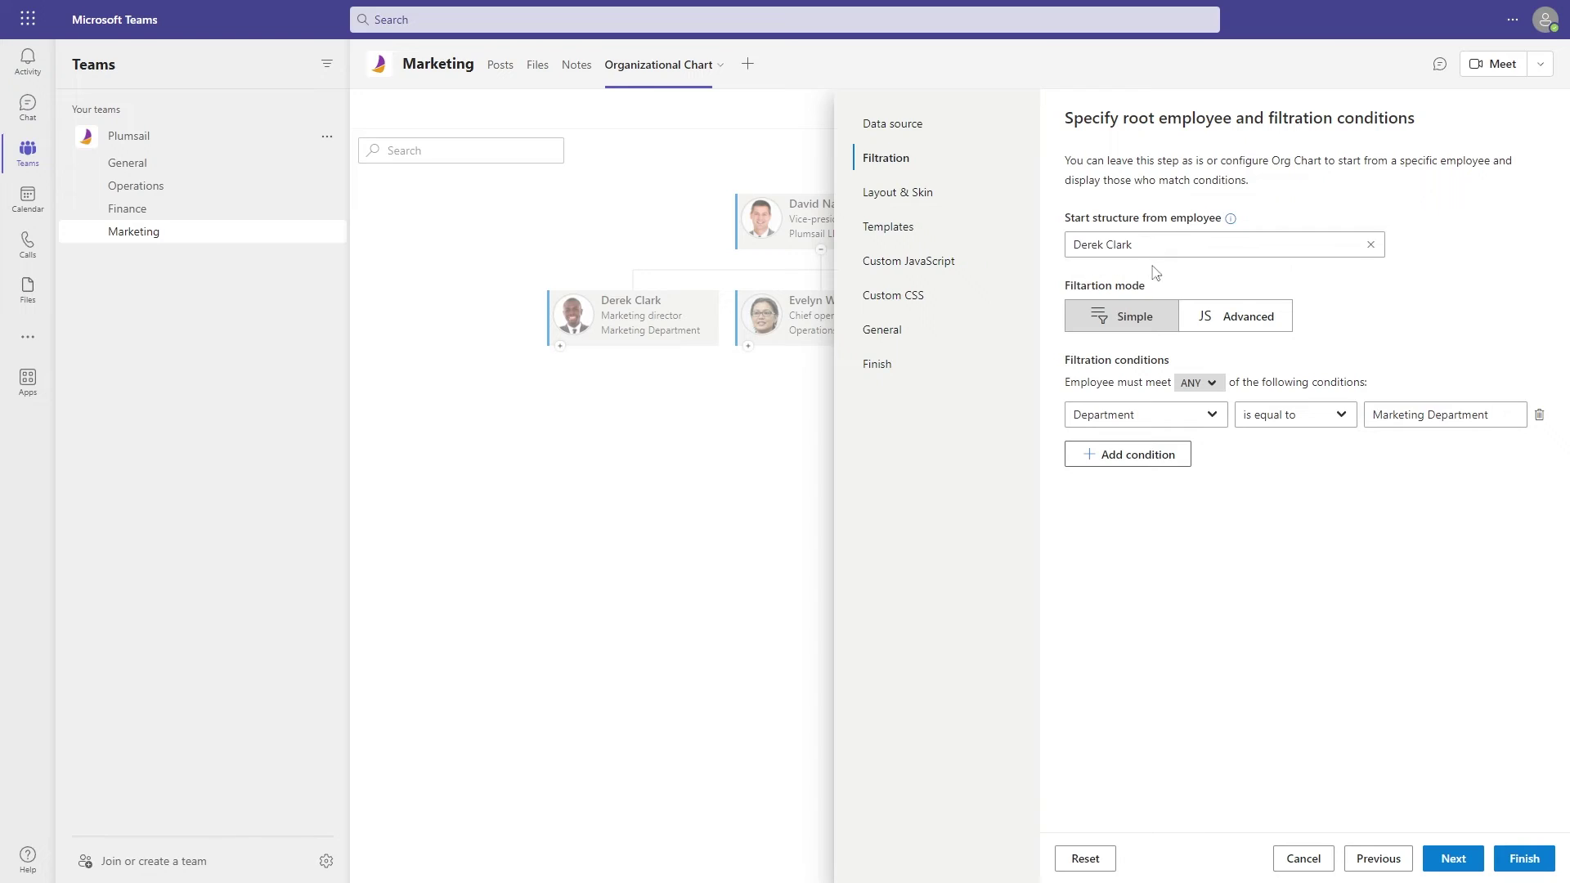
click(1524, 858)
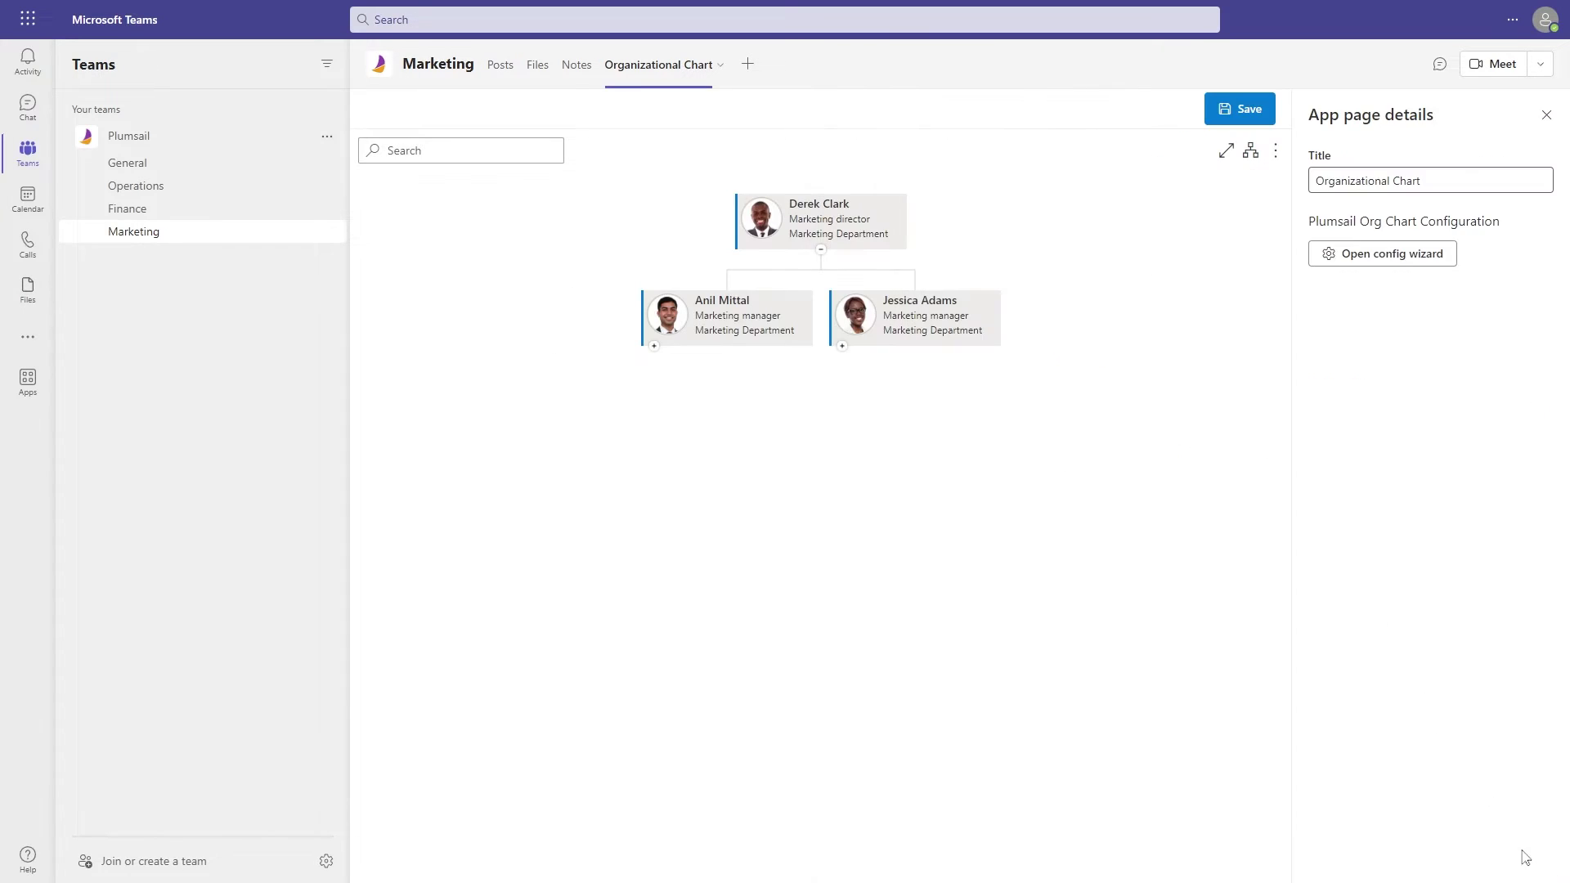
click(841, 348)
click(640, 346)
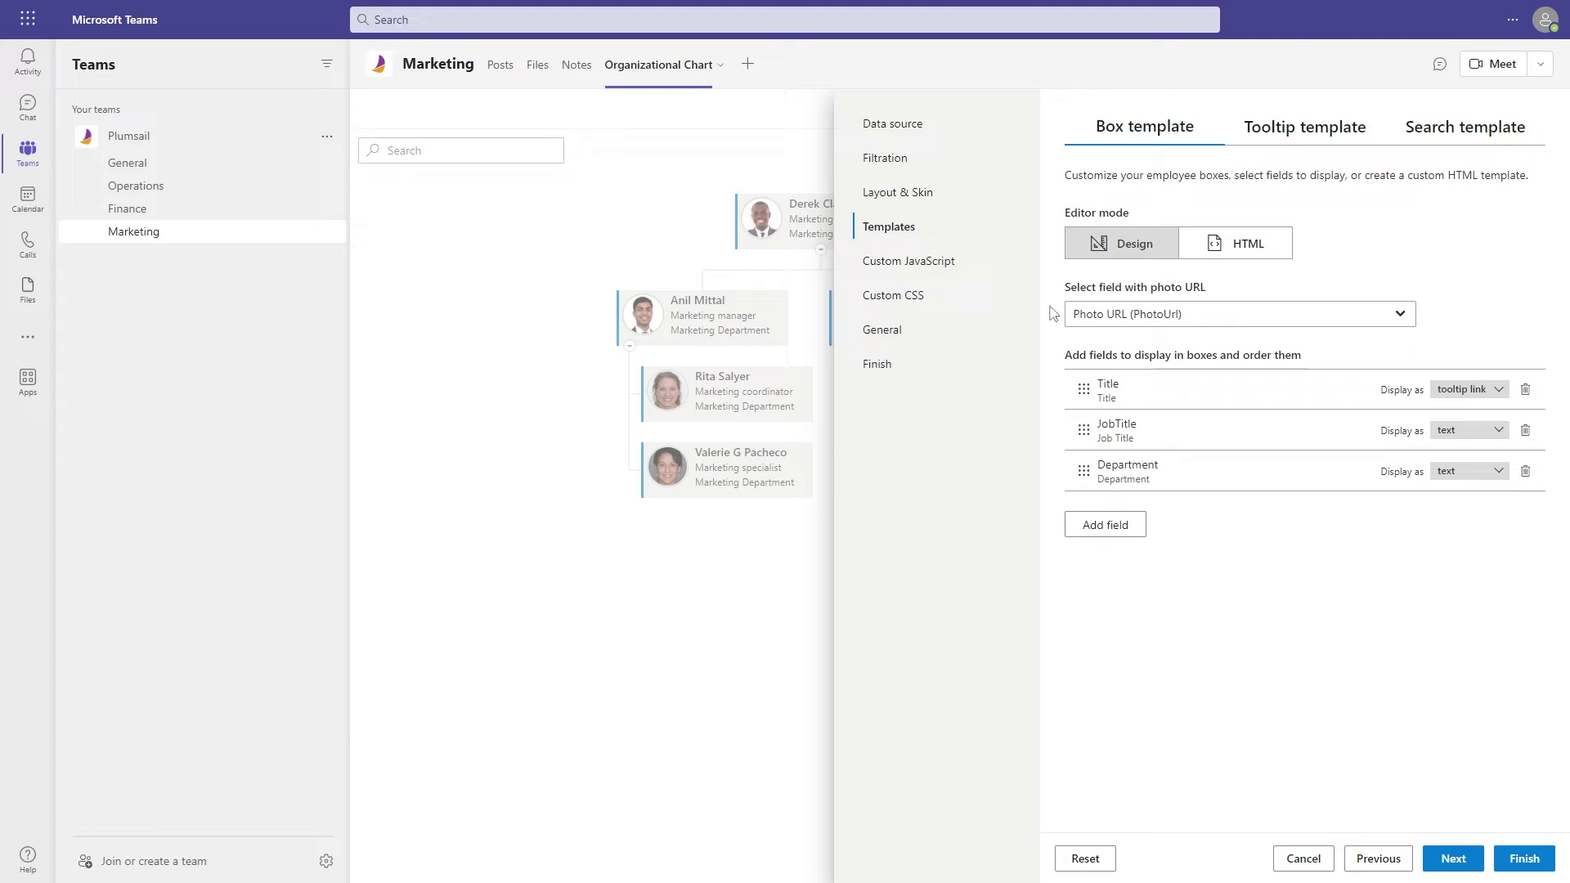
Add a WorkPhone box field displayed as phone, placed above Department, and finish.
click(1263, 129)
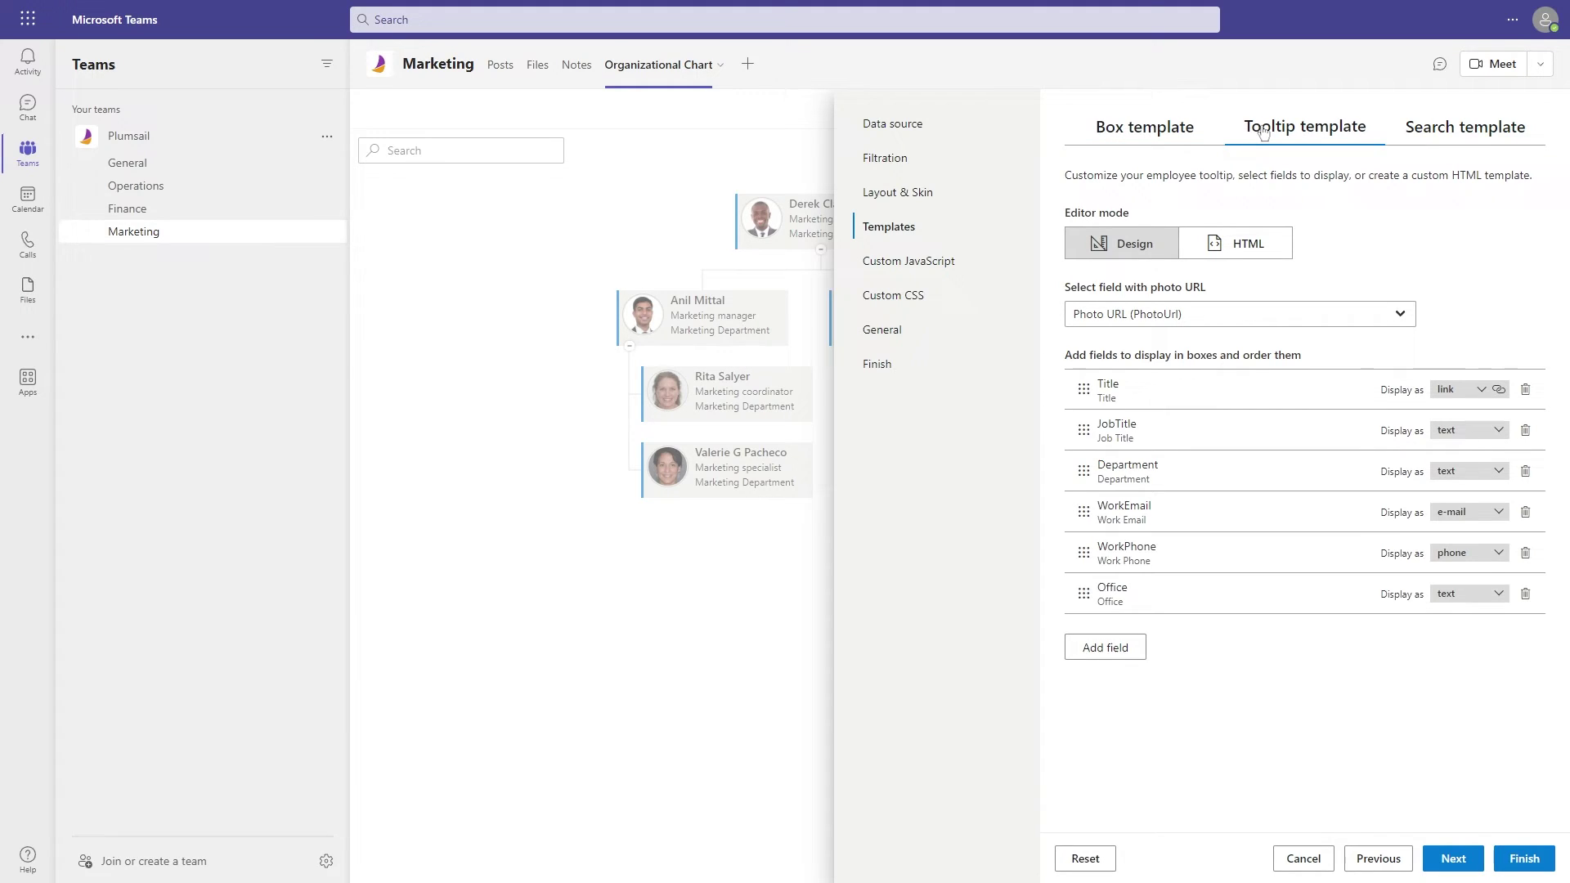
click(1428, 131)
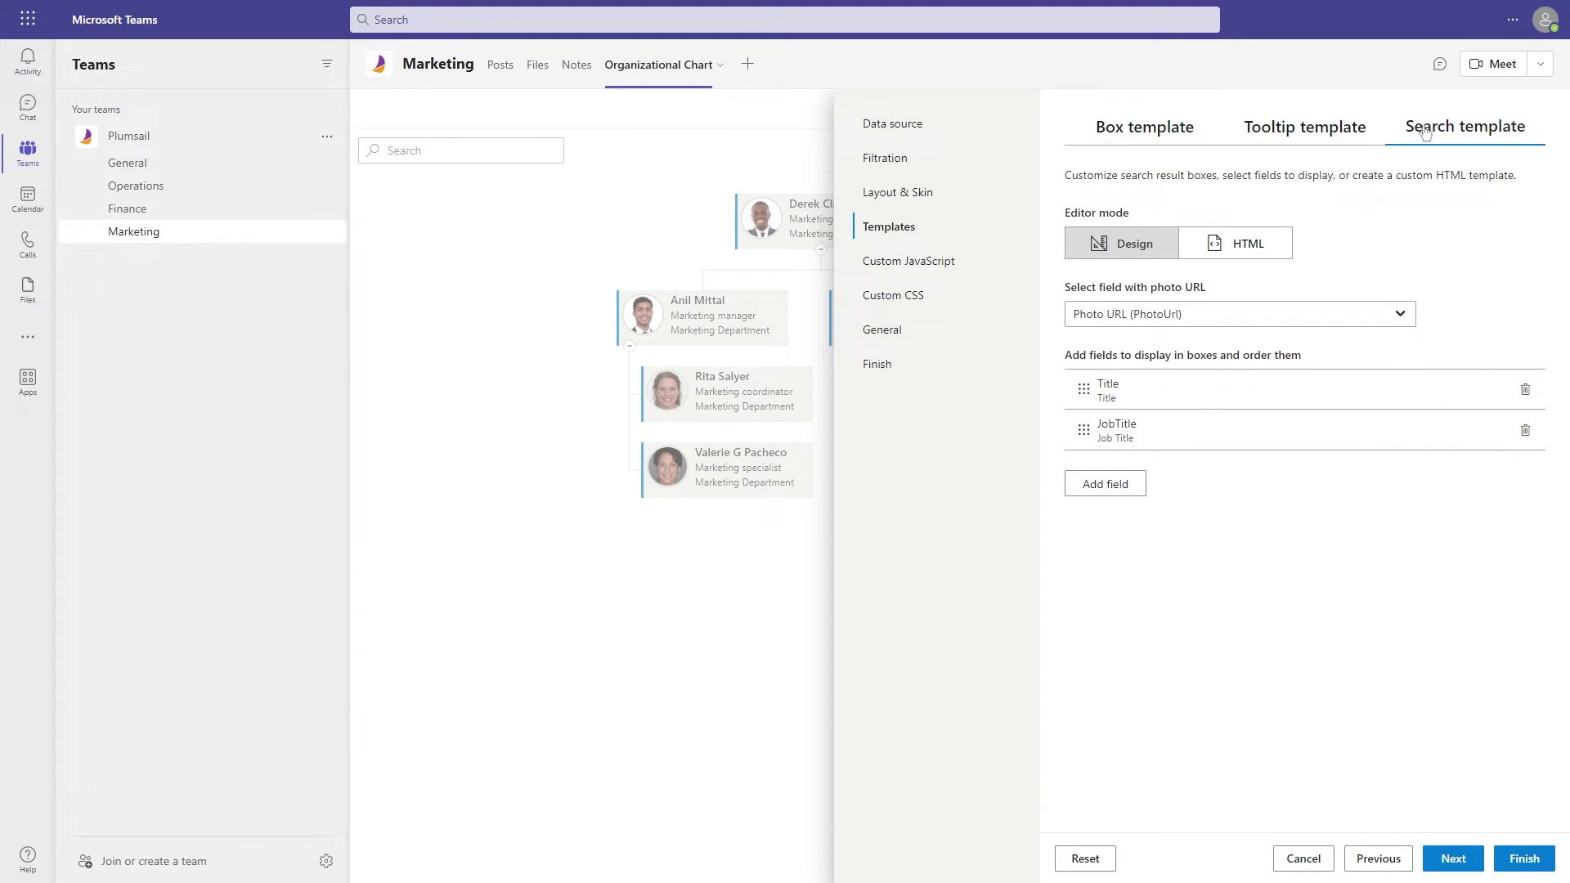
click(1171, 133)
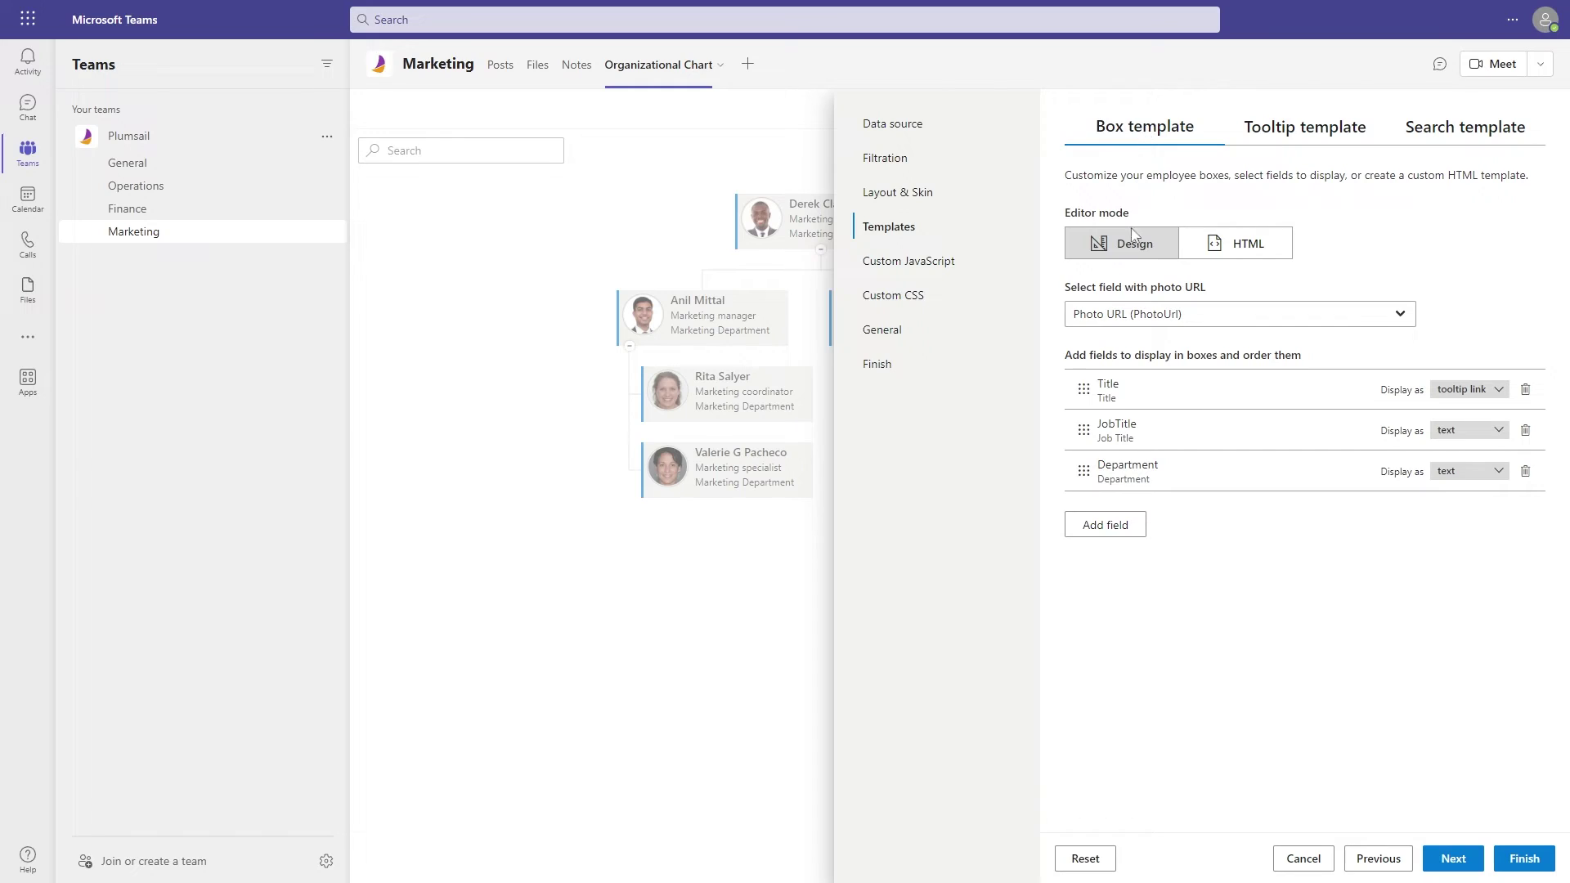
click(1105, 526)
text(P)
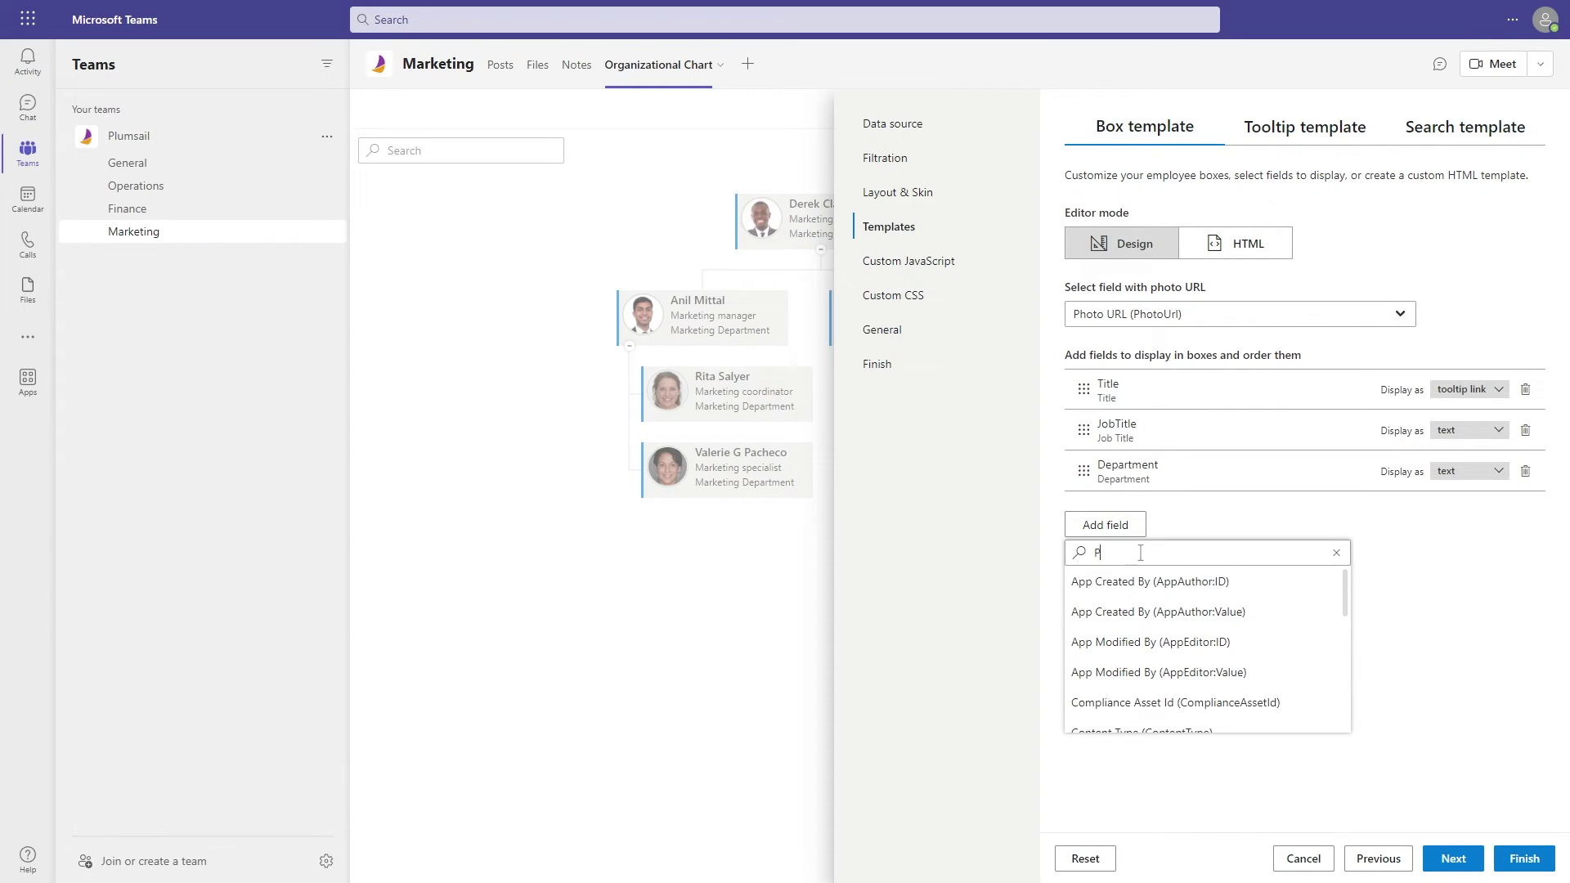
text(hone)
click(1211, 579)
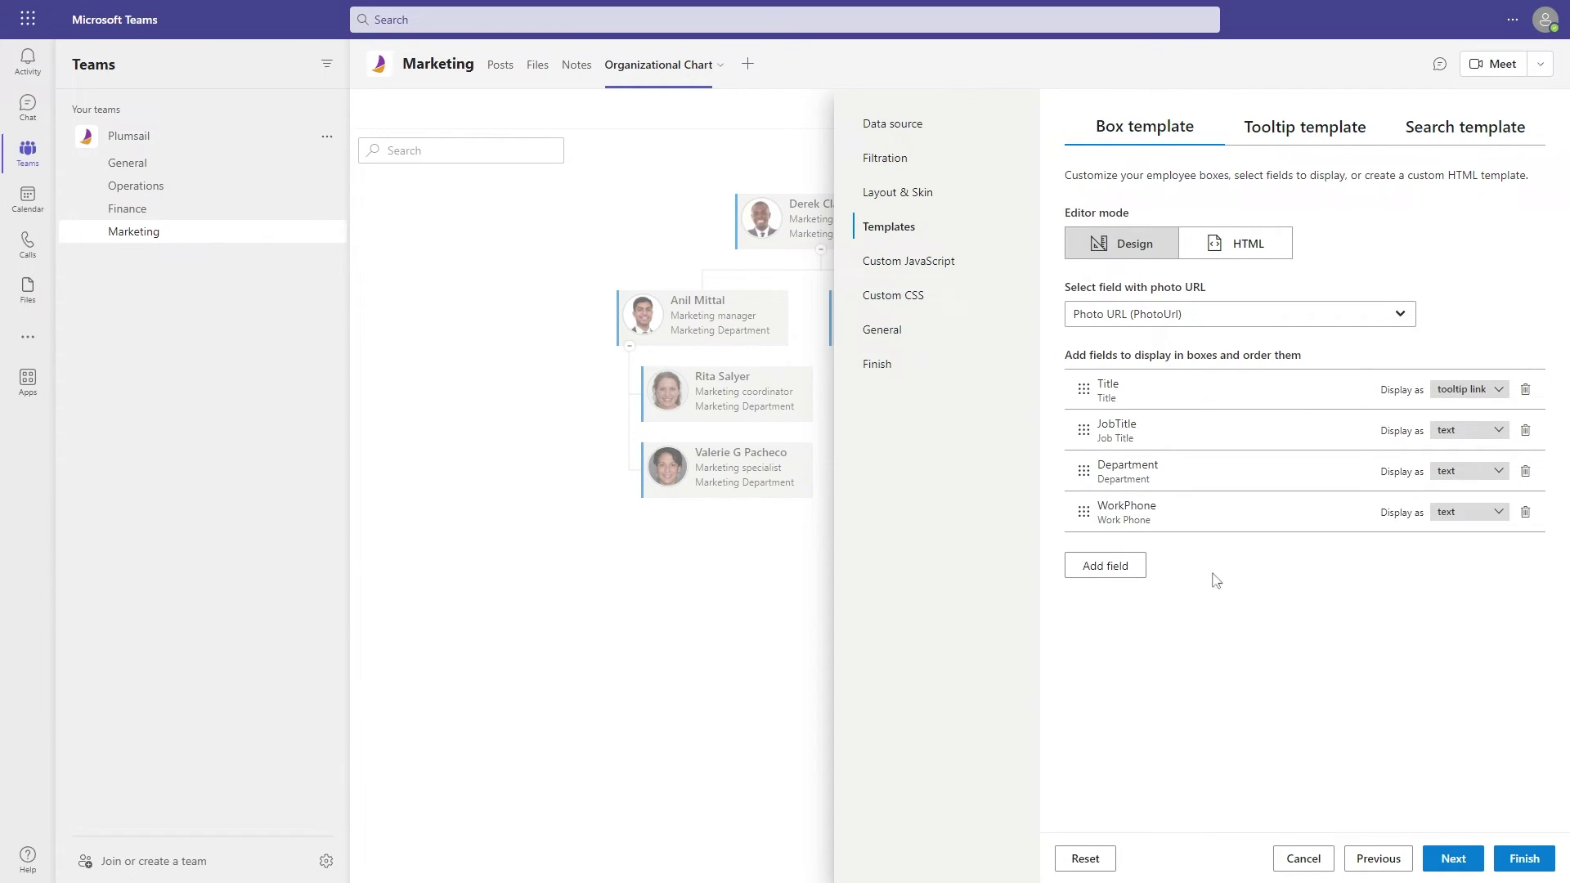
click(1499, 512)
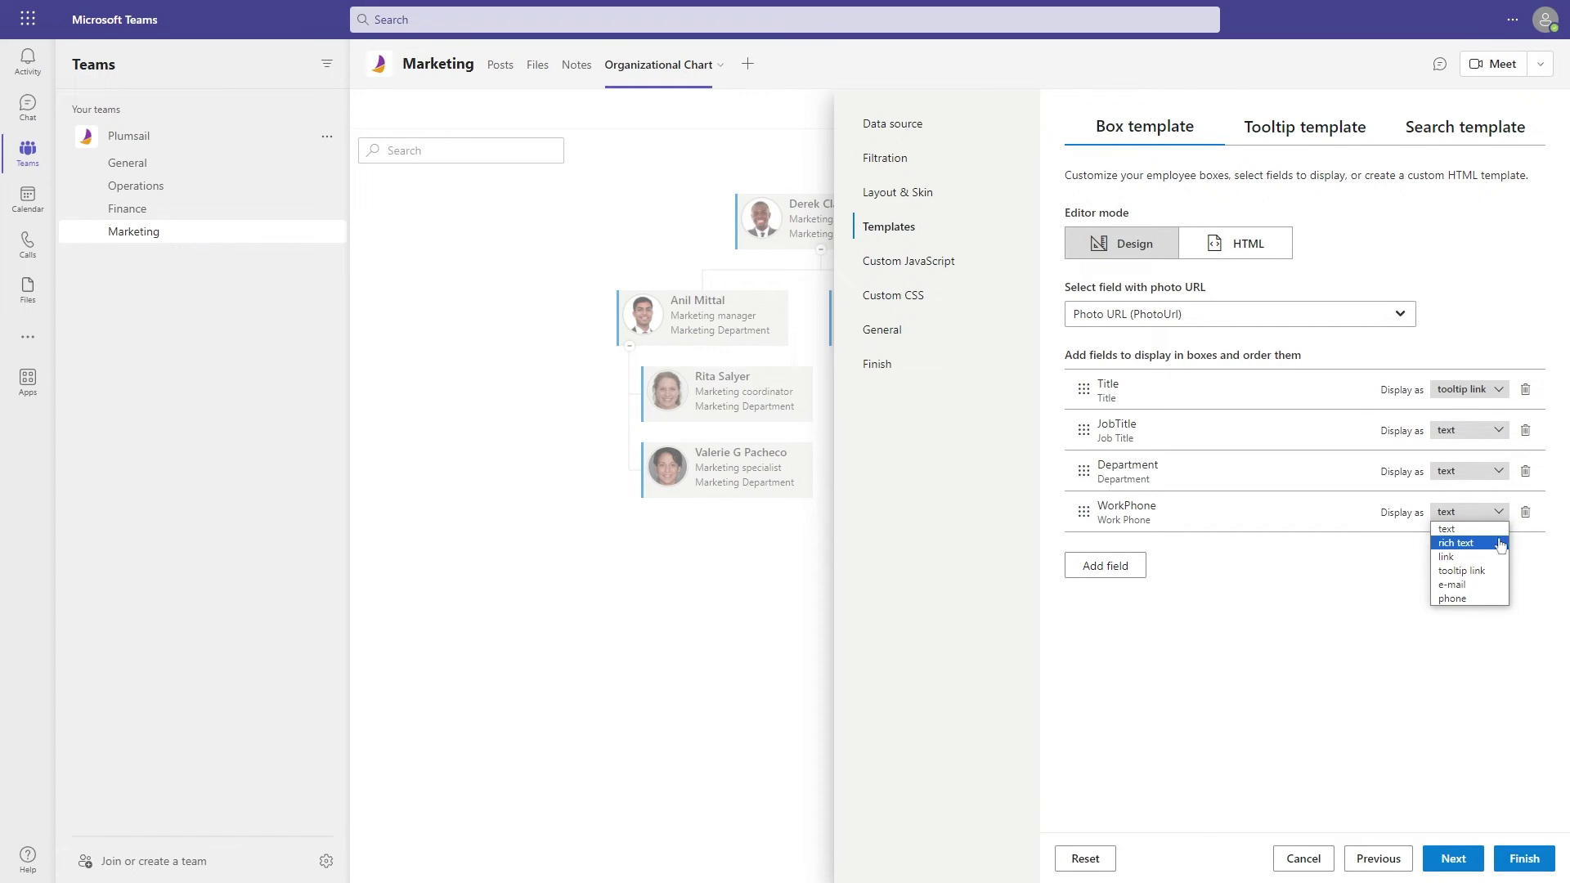
click(1454, 598)
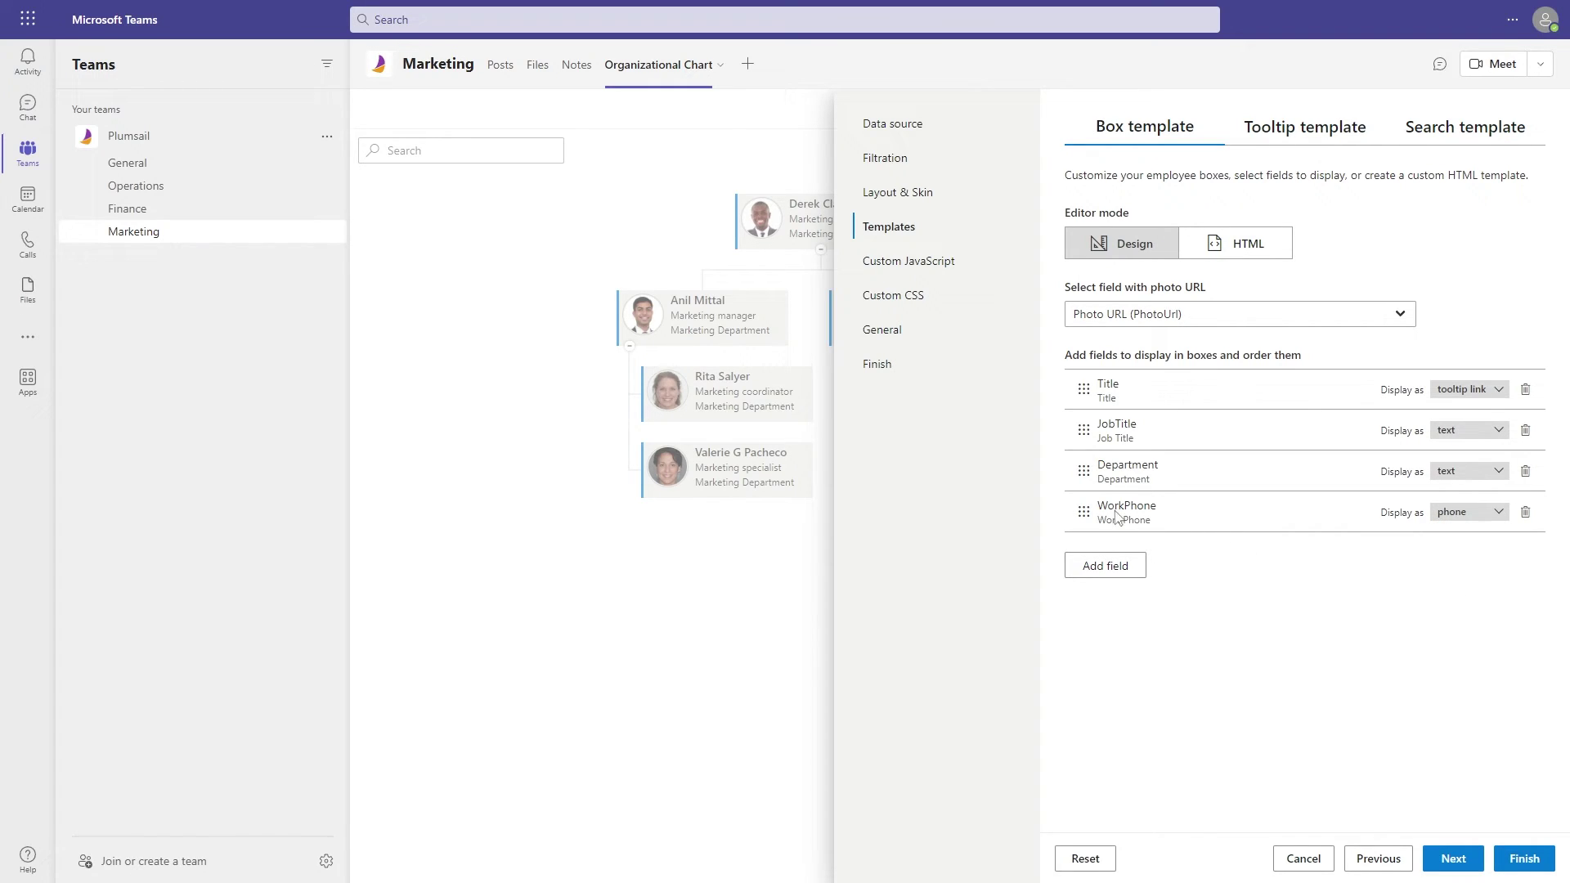
drag(1083, 512, 1083, 466)
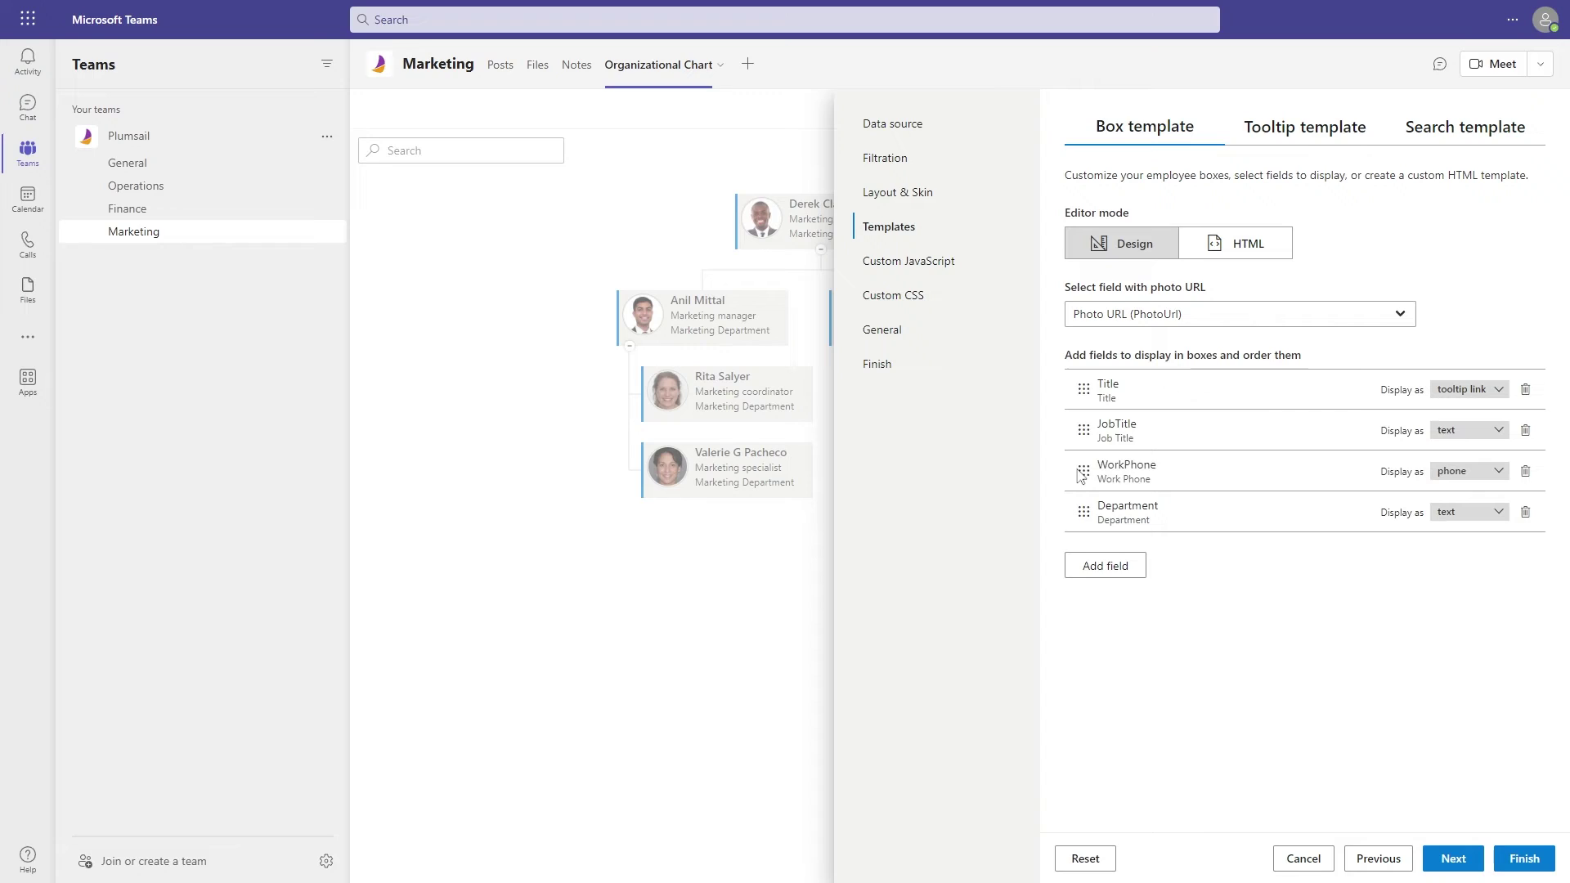
click(1526, 859)
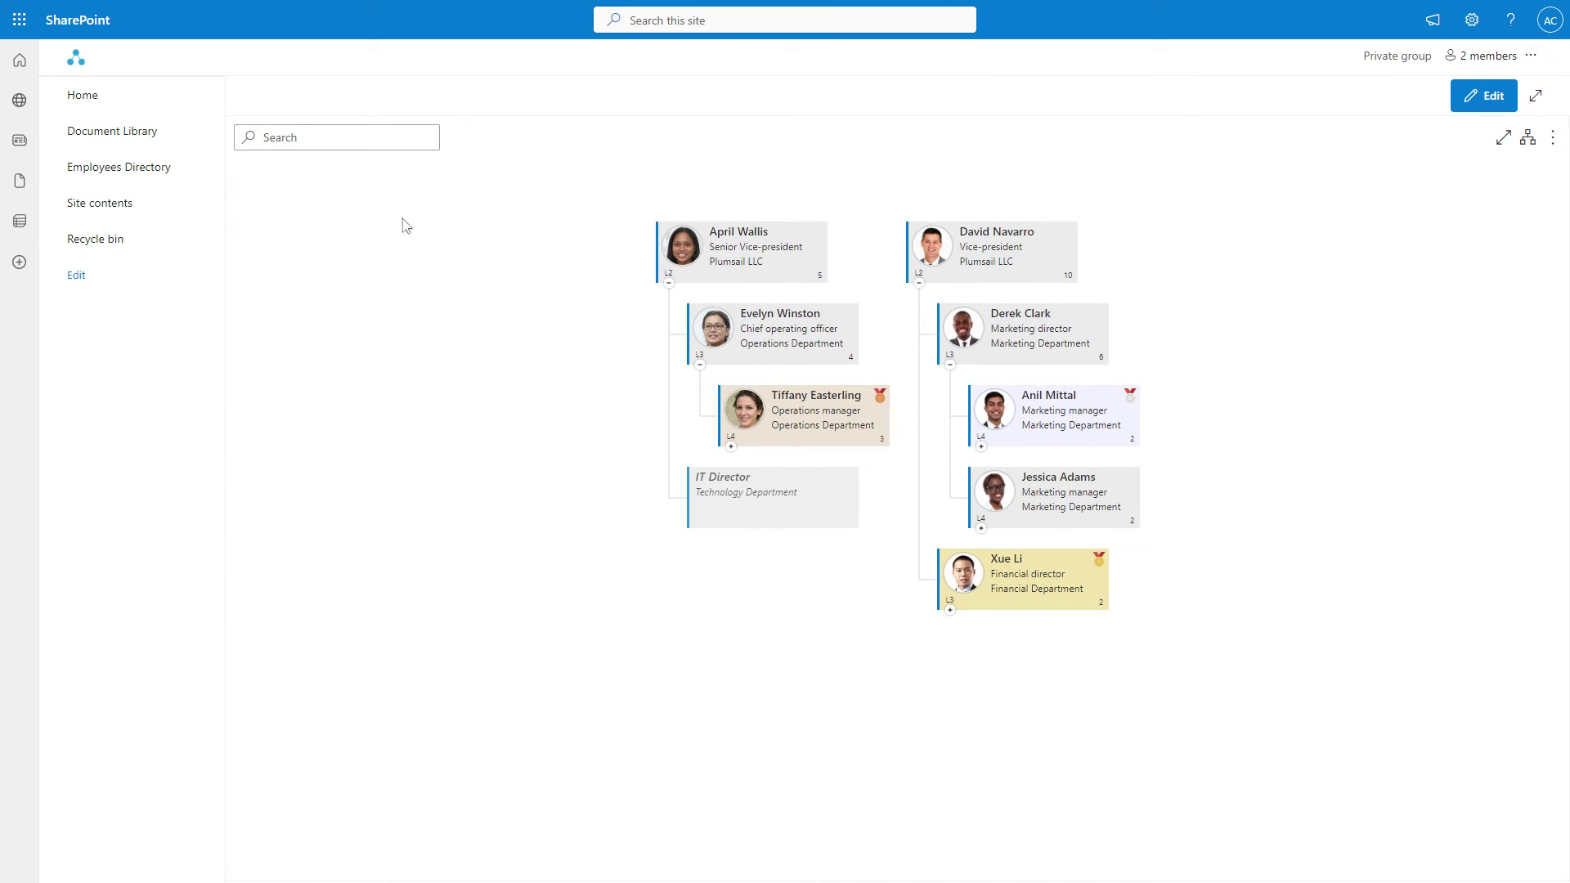
text(Operations)
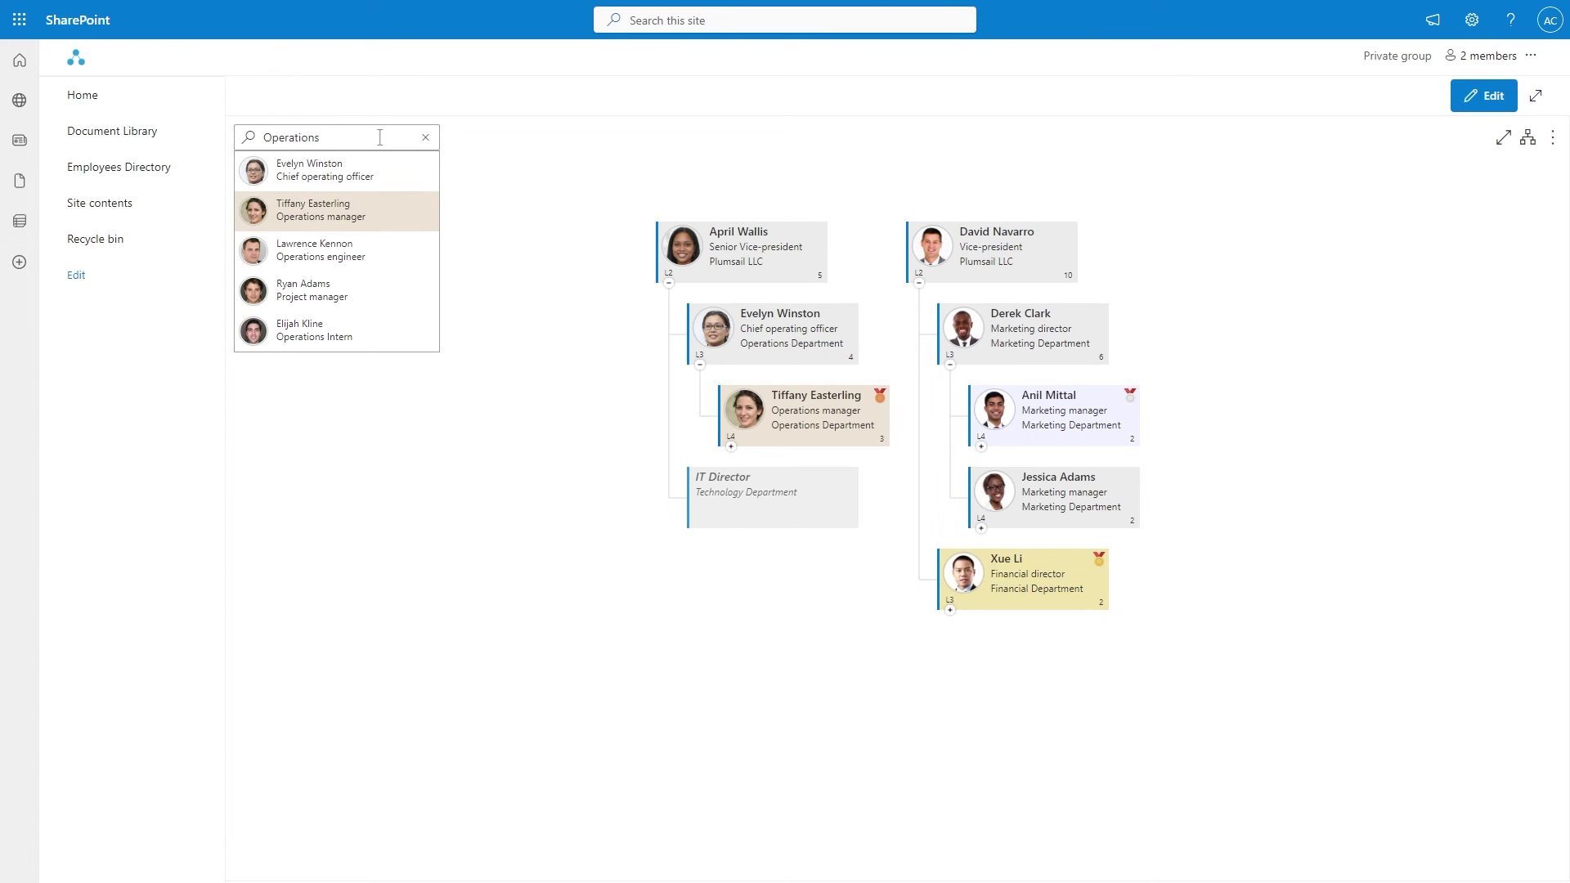
Clear the Operations search from the chart's Search box.
click(426, 136)
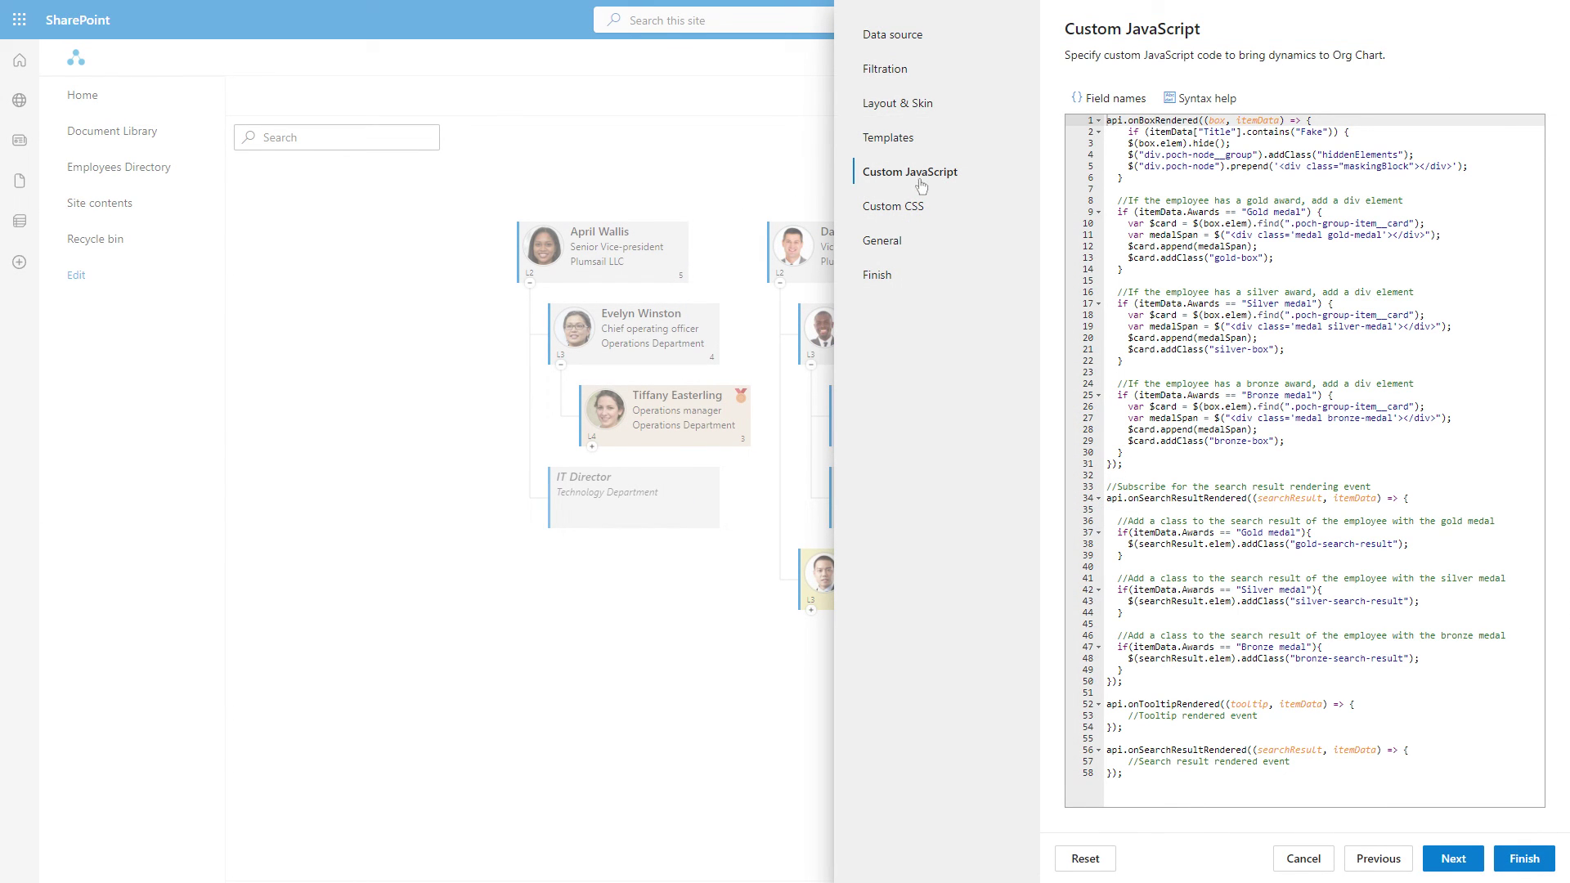
Replace the HTML box template code with the pasted Santa hat template and apply it.
click(893, 206)
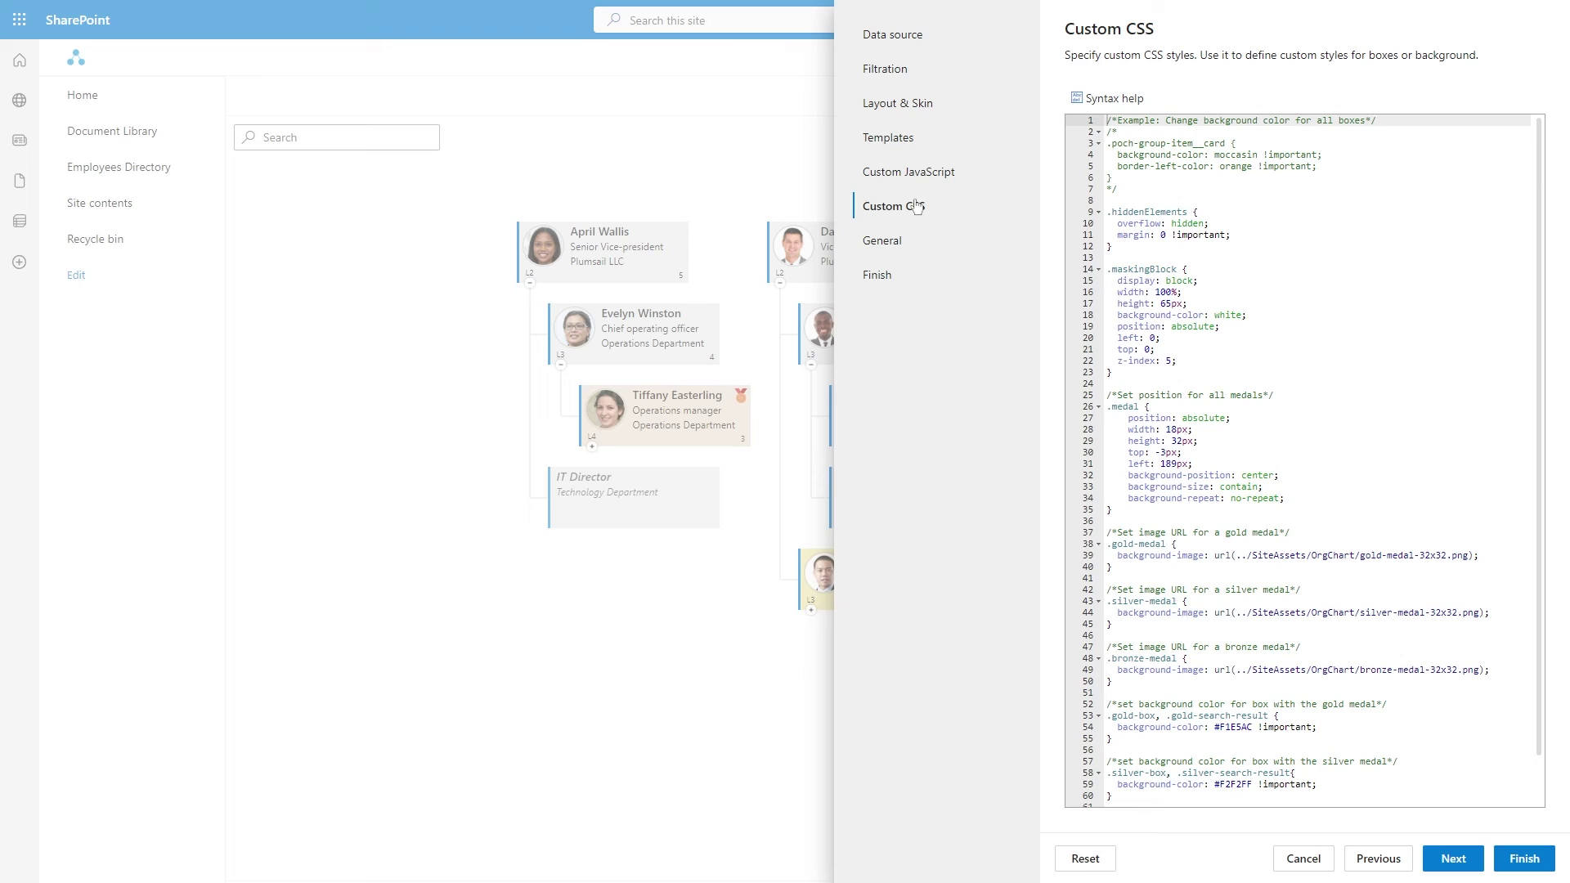
click(917, 137)
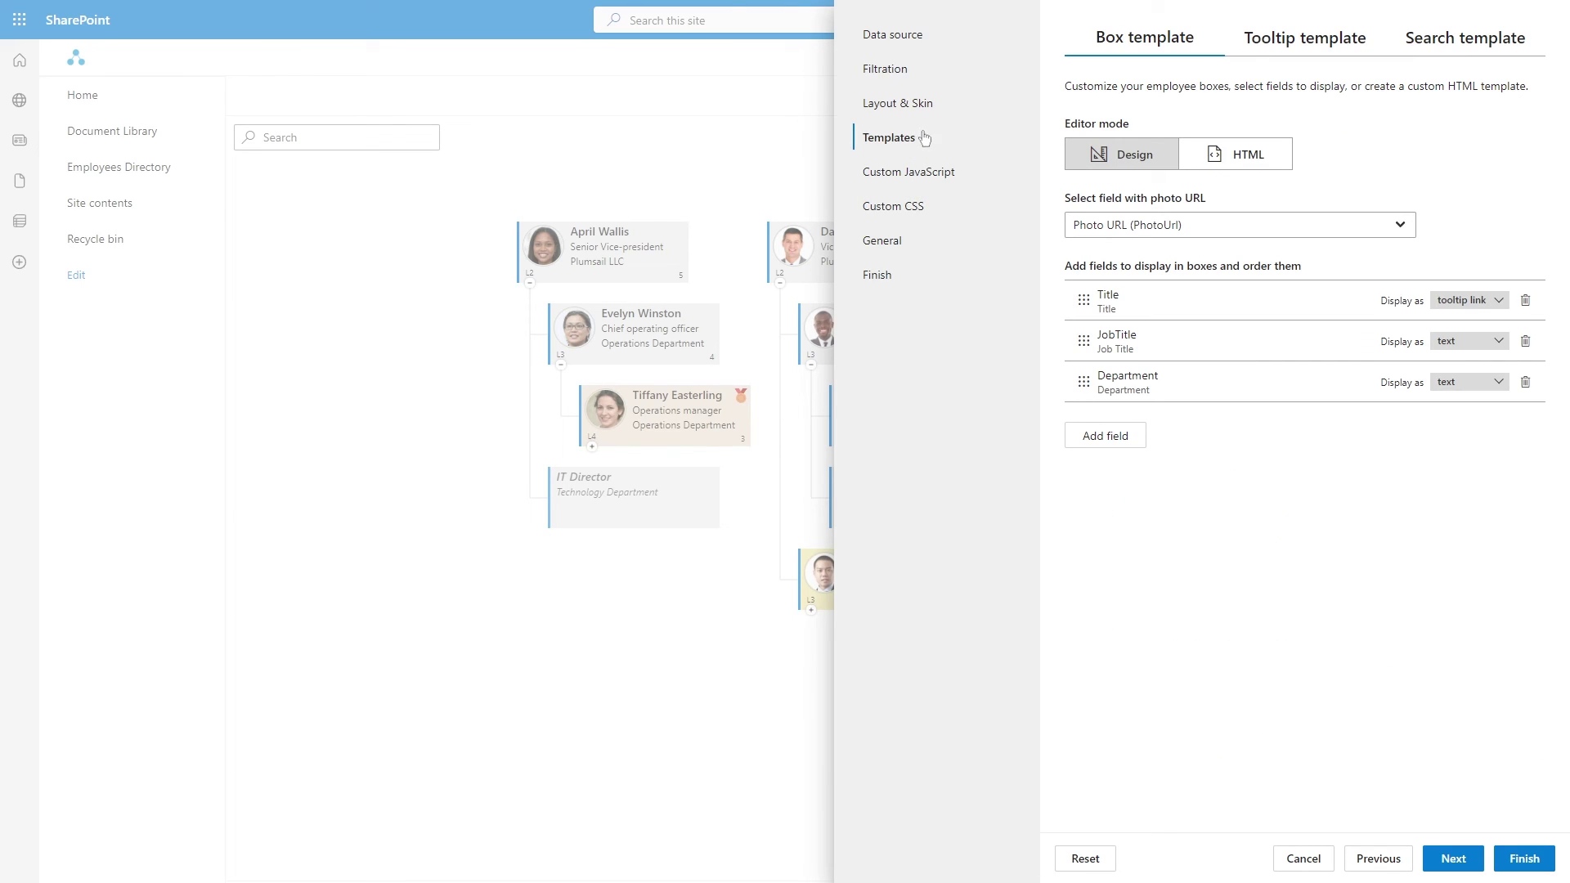
click(1249, 154)
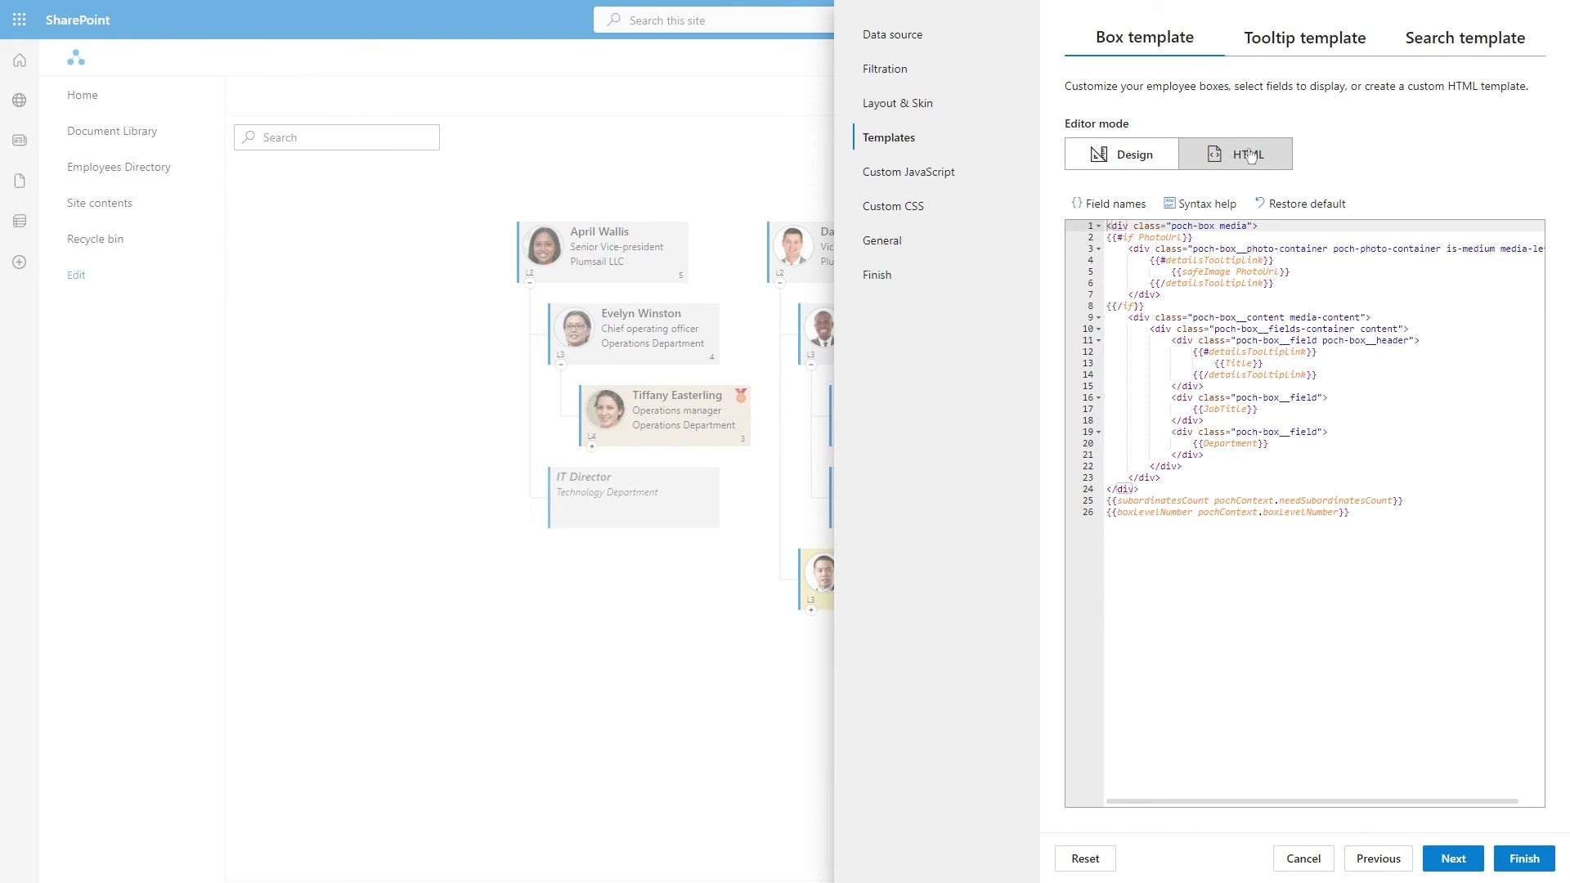
click(1268, 240)
key(ctrl+a)
key(ctrl+v)
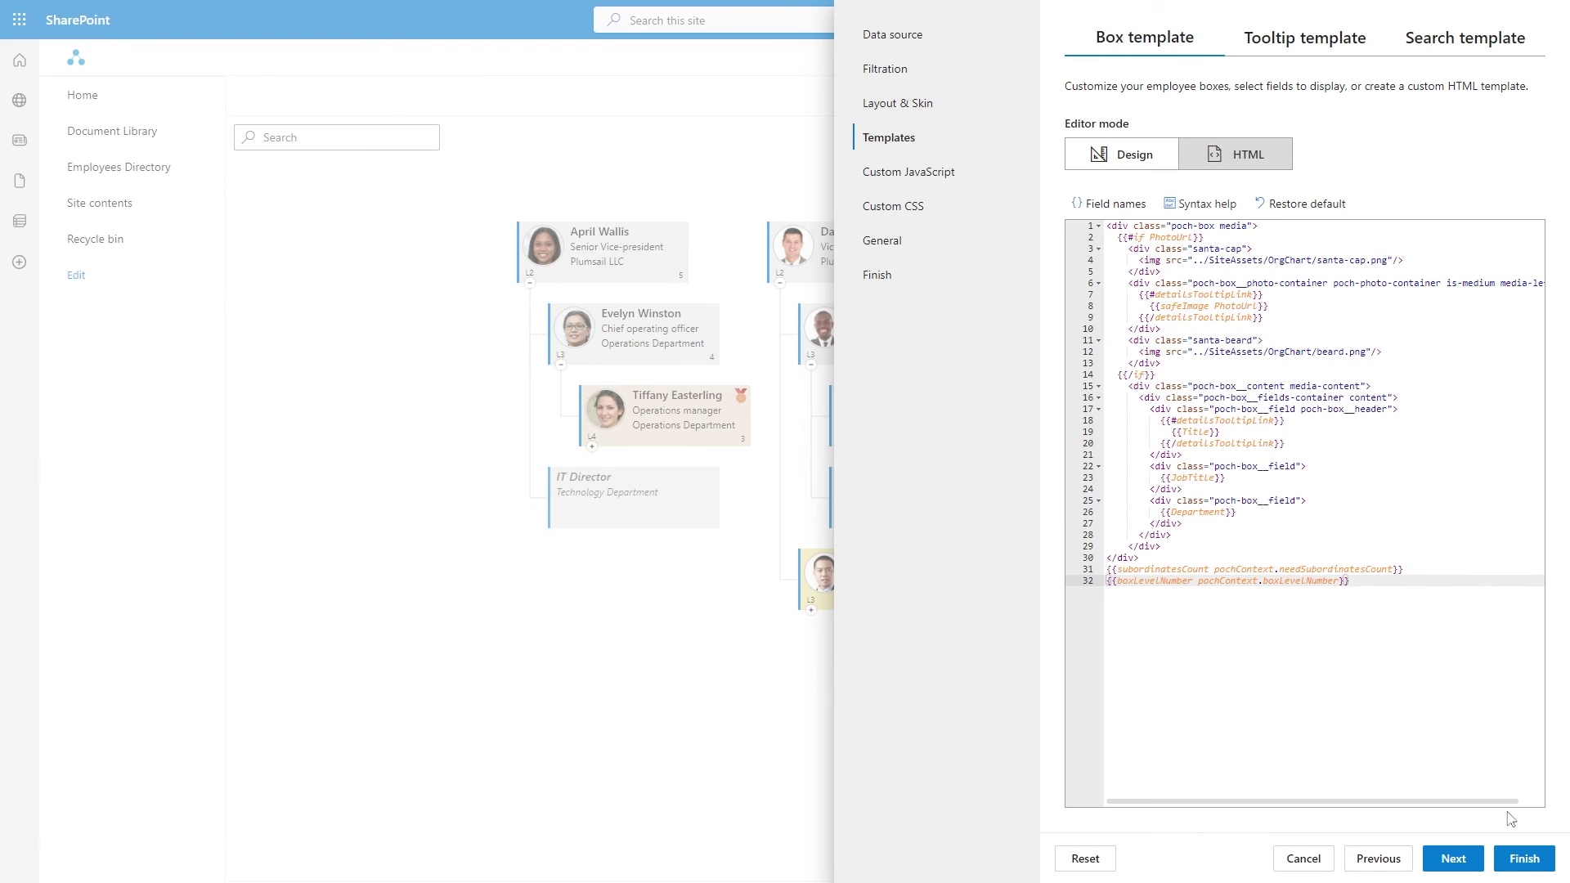
click(1524, 859)
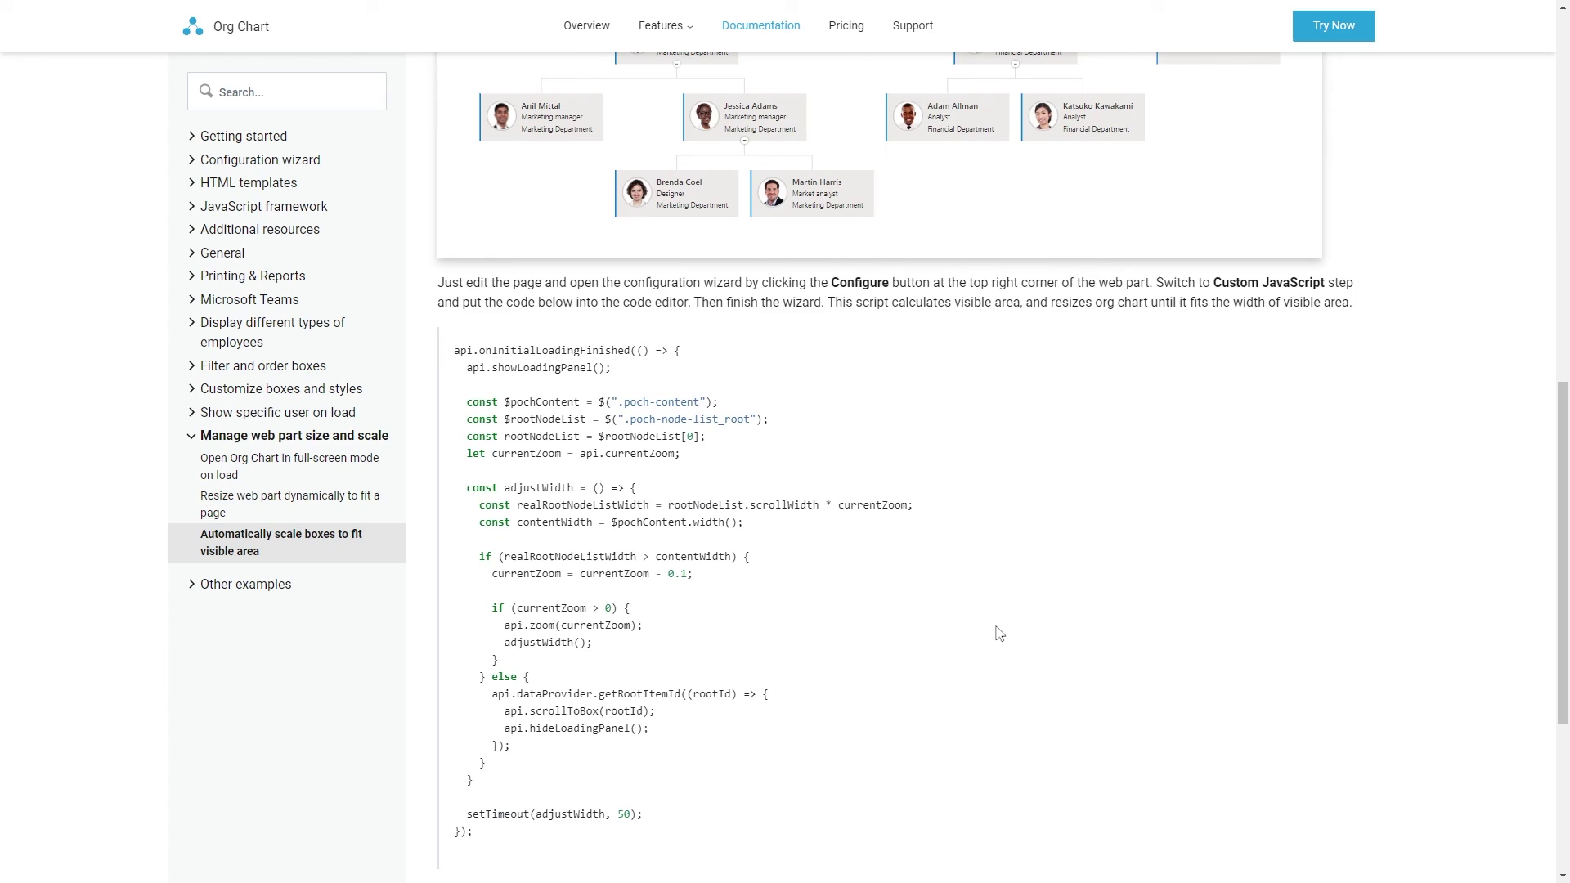
Copy the entire auto-scale boxes script from the documentation page's code block.
triple_click(806, 509)
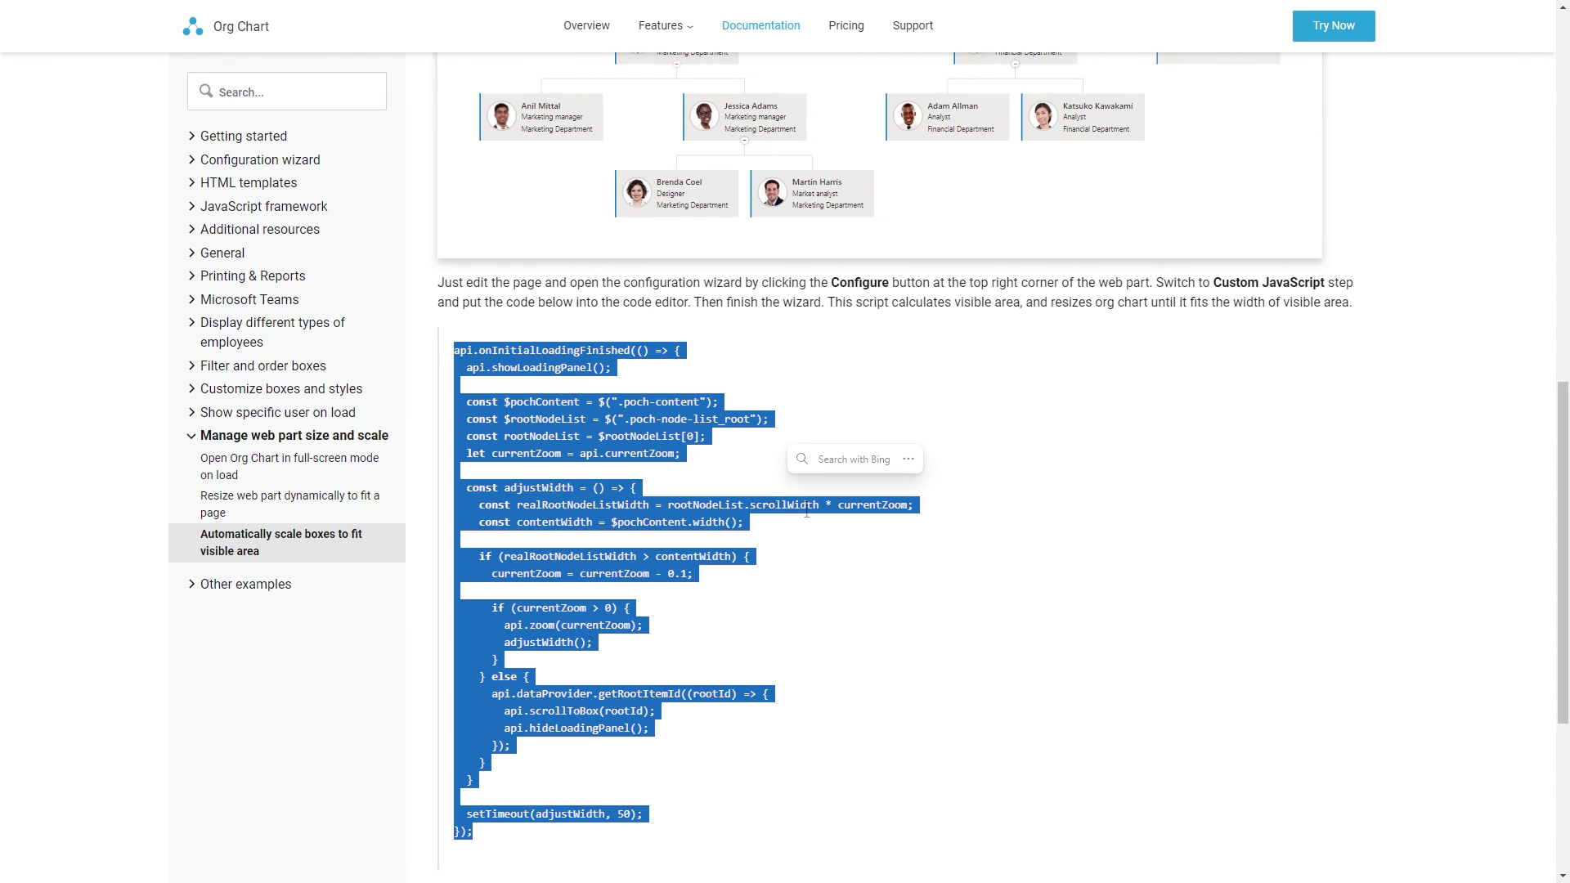
click(908, 458)
click(859, 378)
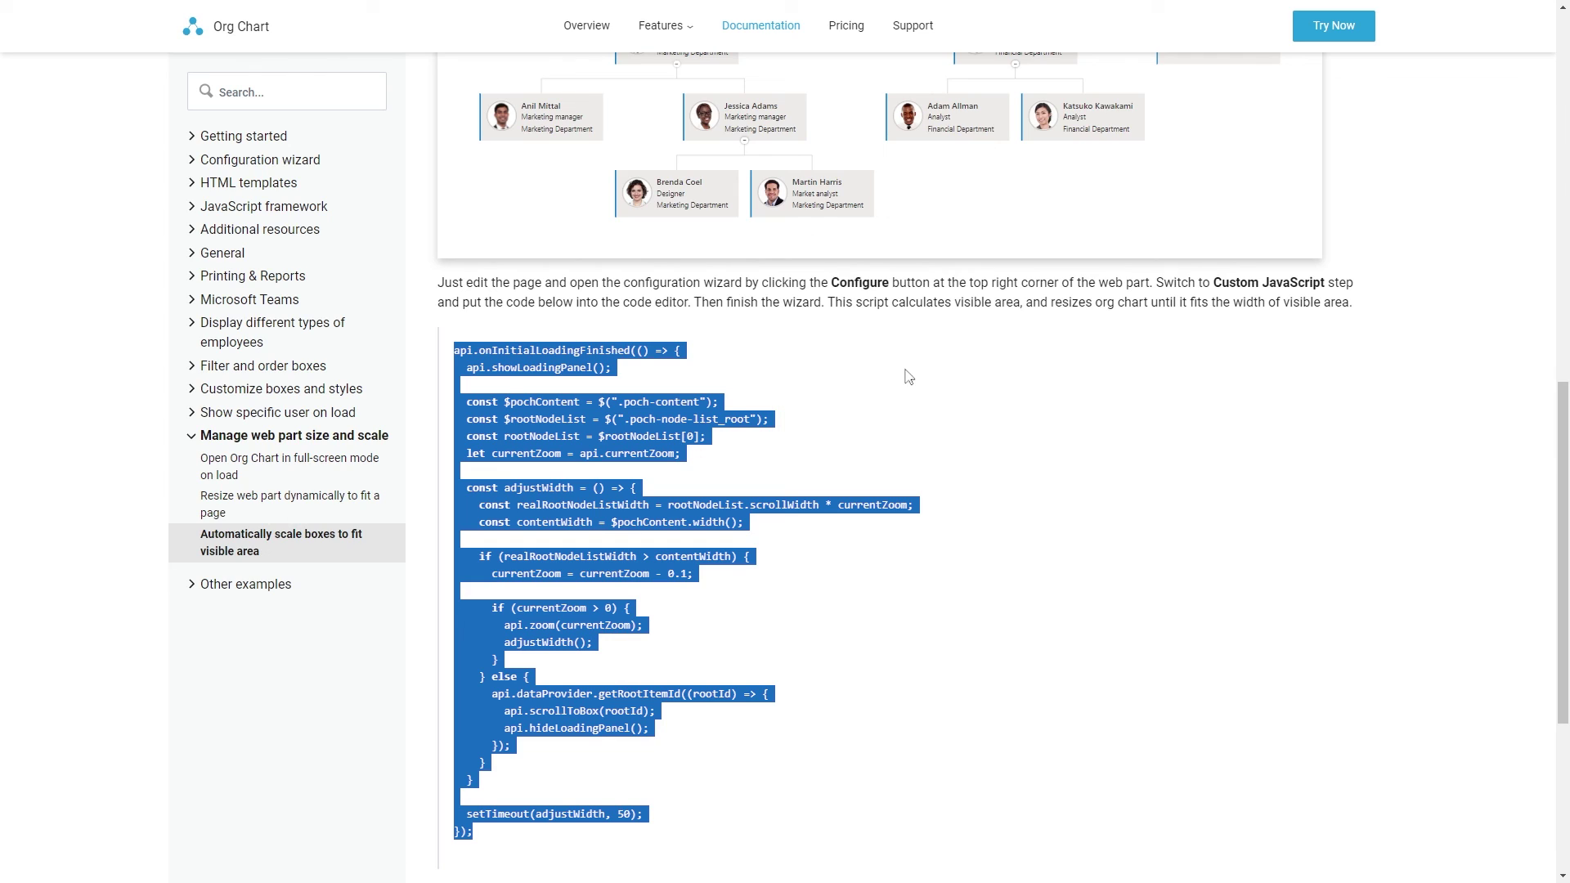